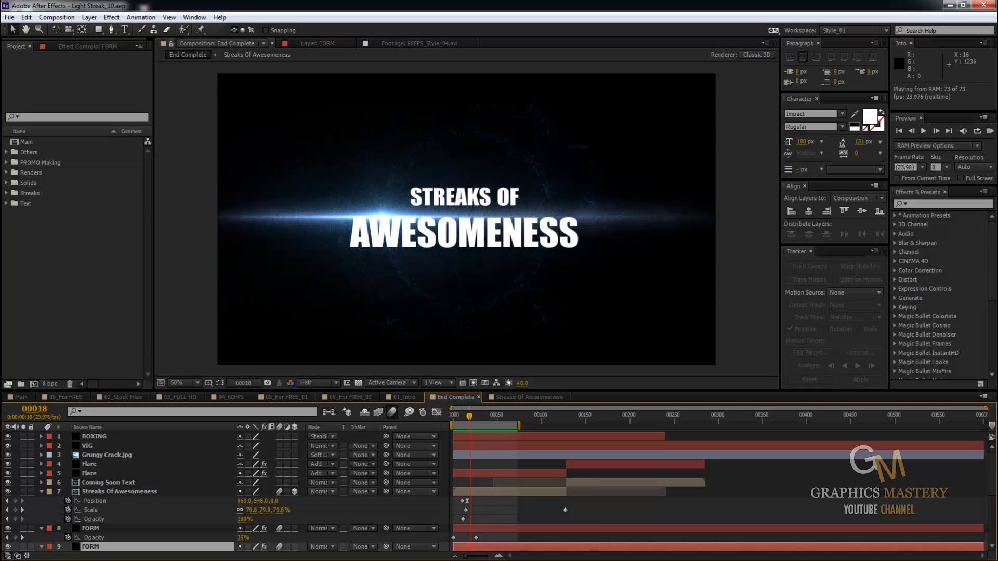
# Step: Scrub through the opening frames of the End Complete composition to examine how the streaks lead into the title
pyautogui.click(494, 417)
pyautogui.click(469, 416)
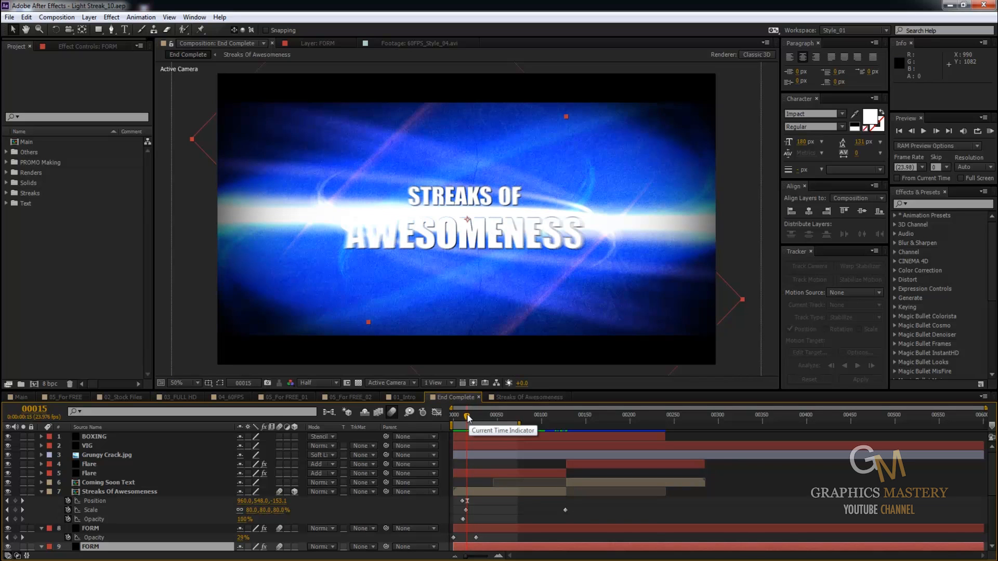
pyautogui.moveTo(467, 417); pyautogui.dragTo(461, 414)
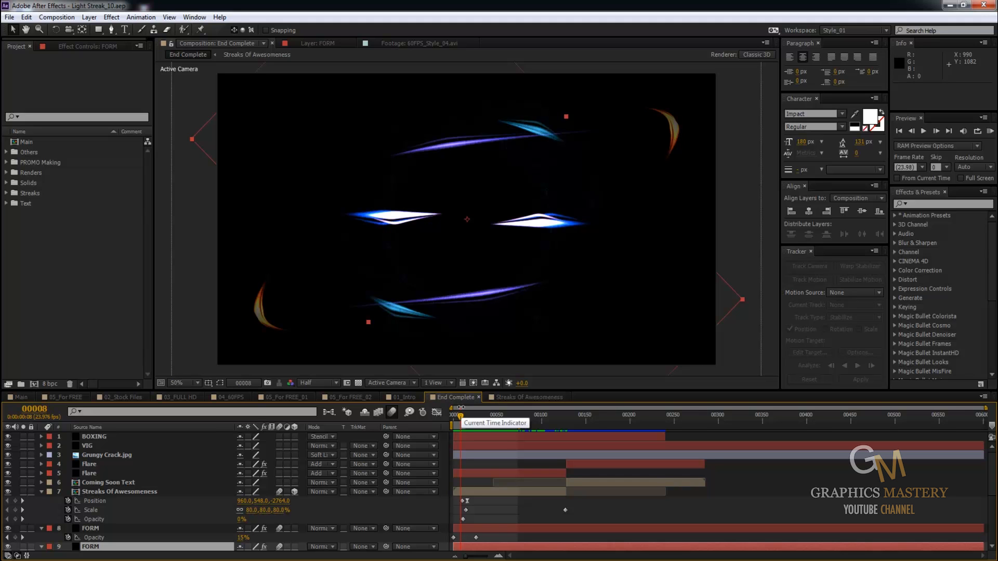
pyautogui.moveTo(461, 410); pyautogui.dragTo(475, 422)
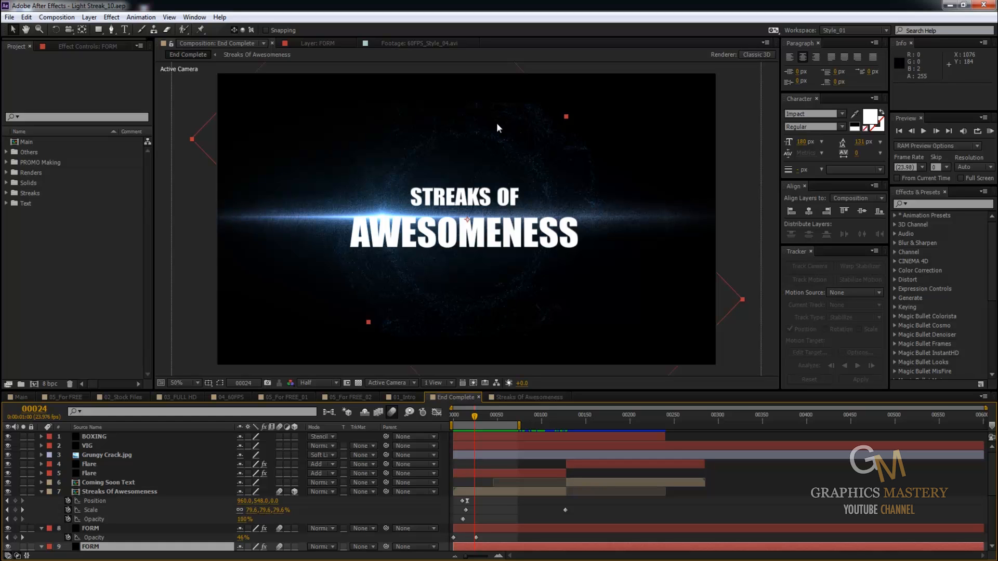
pyautogui.scroll(-2, 497, 123)
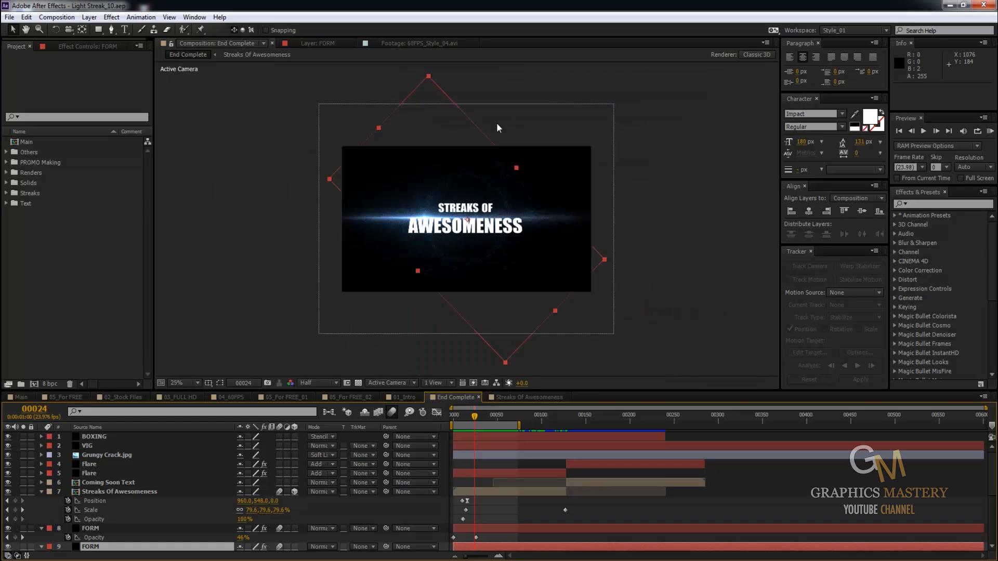
pyautogui.click(641, 142)
pyautogui.scroll(2, 642, 142)
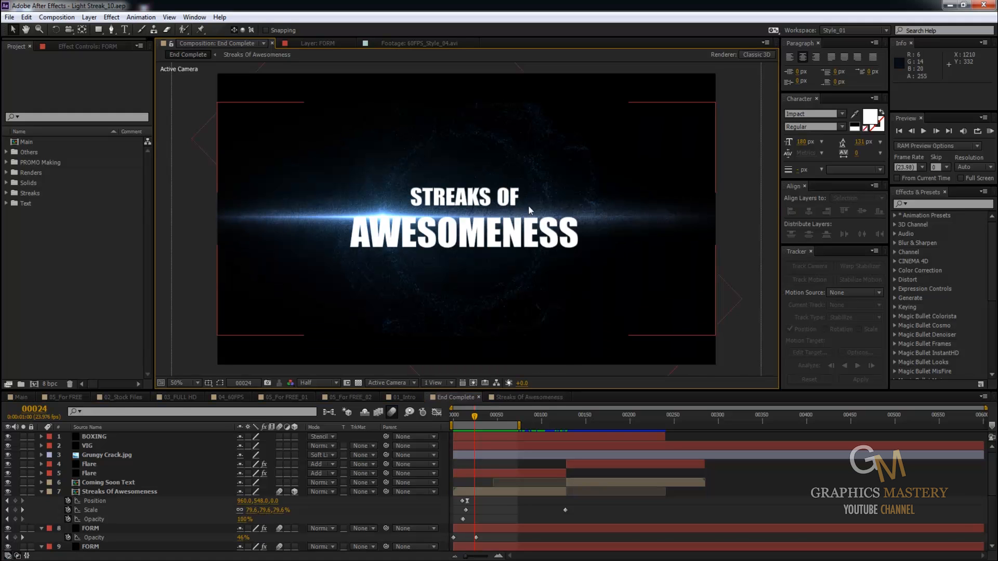
pyautogui.moveTo(475, 420); pyautogui.dragTo(462, 414)
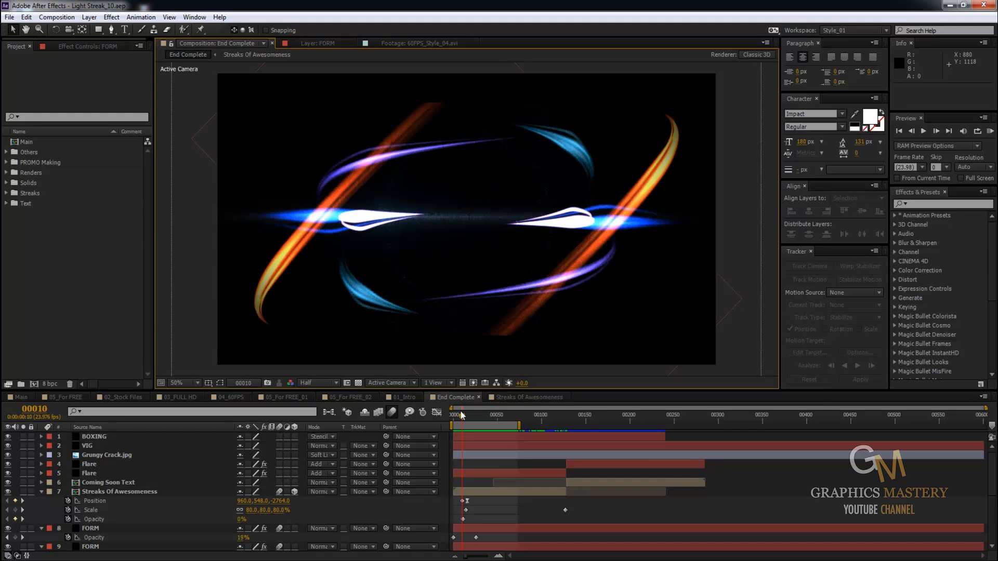
pyautogui.moveTo(462, 414); pyautogui.dragTo(460, 412)
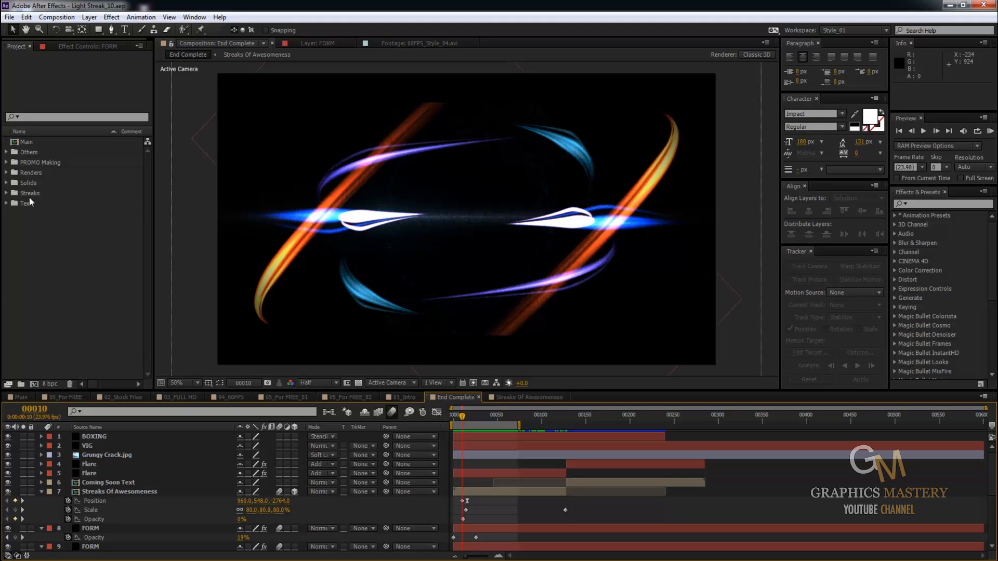
# Step: Expand the Renders folder and preview the streak clips 60FPS_Style_01.avi and 60FPS_Style_02.avi
pyautogui.click(14, 175)
pyautogui.click(6, 172)
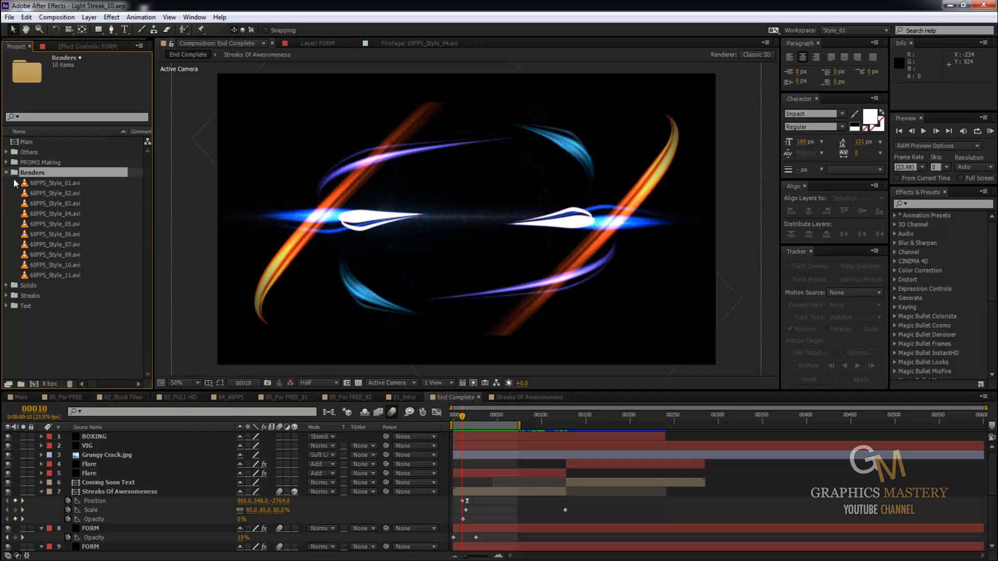
pyautogui.doubleClick(52, 183)
pyautogui.moveTo(212, 360)
pyautogui.mouseDown()
pyautogui.moveTo(533, 373)
pyautogui.moveTo(307, 373)
pyautogui.mouseUp()
pyautogui.press('space')
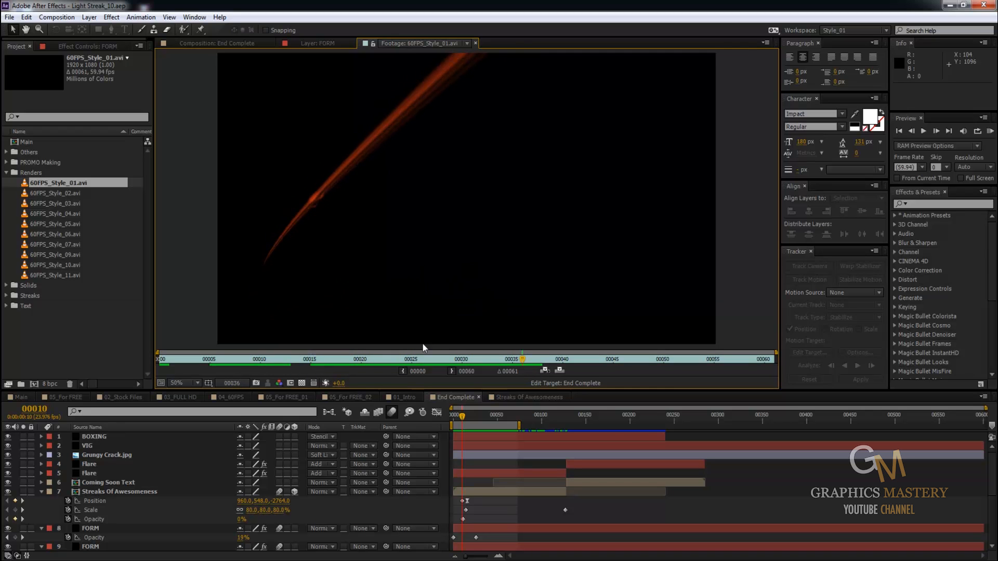
pyautogui.doubleClick(48, 196)
pyautogui.press('space')
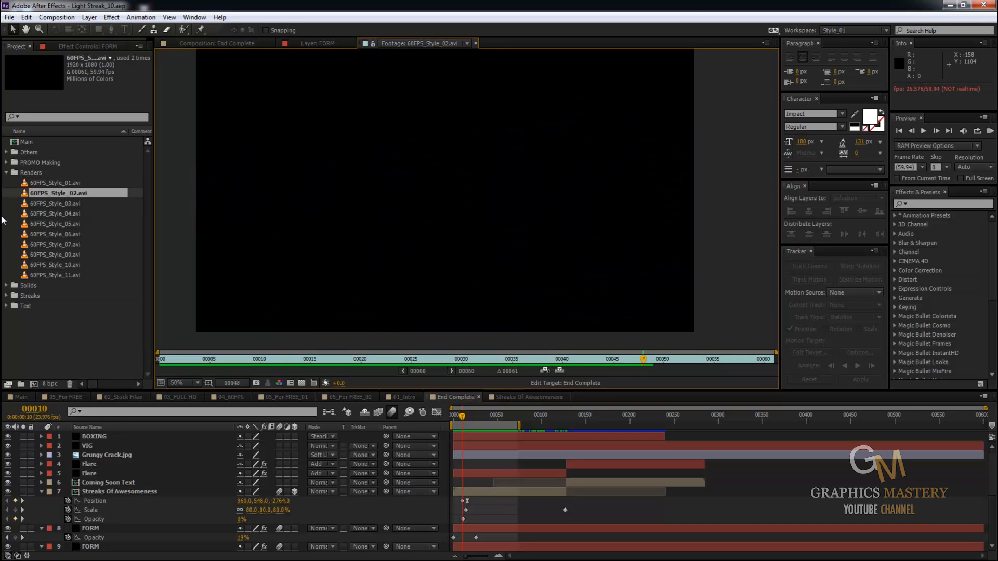
# Step: Preview the rendered streak clips 60FPS_Style_03.avi and 60FPS_Style_10.avi, scrubbing through their frames
pyautogui.click(74, 205)
pyautogui.doubleClick(74, 204)
pyautogui.moveTo(239, 359)
pyautogui.mouseDown()
pyautogui.moveTo(382, 357)
pyautogui.moveTo(475, 376)
pyautogui.moveTo(520, 373)
pyautogui.moveTo(322, 382)
pyautogui.moveTo(485, 365)
pyautogui.moveTo(290, 366)
pyautogui.mouseUp()
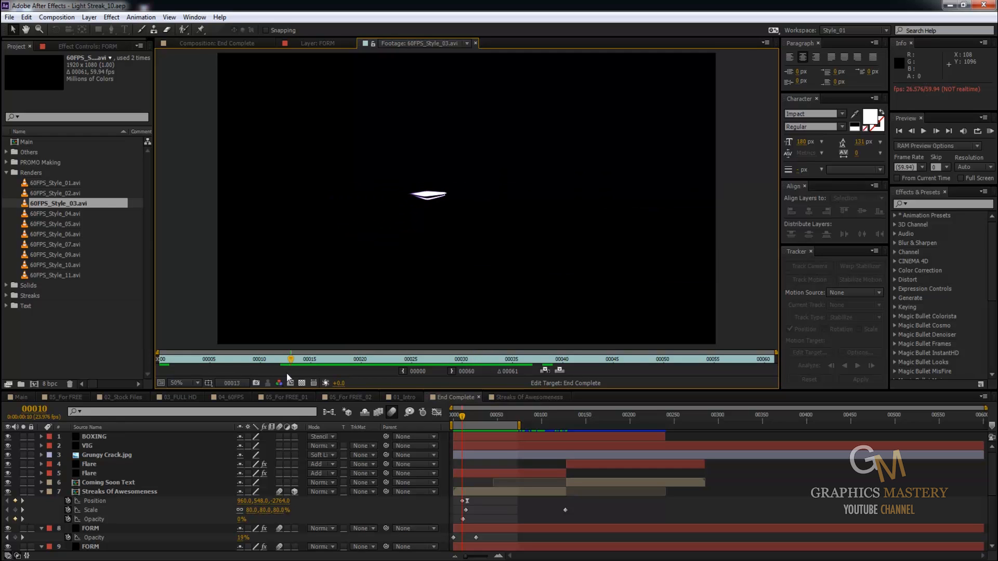
pyautogui.doubleClick(70, 267)
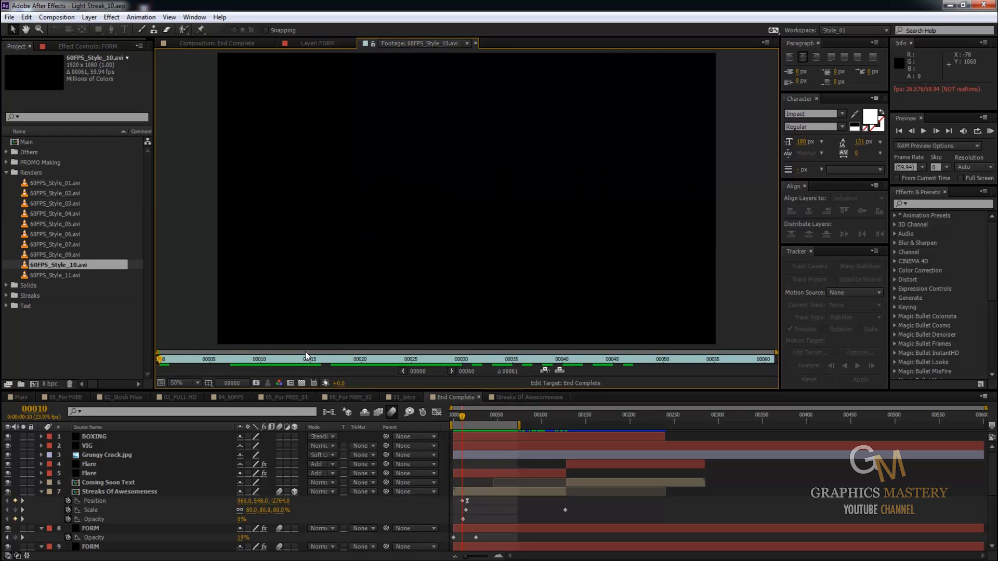
pyautogui.press('space')
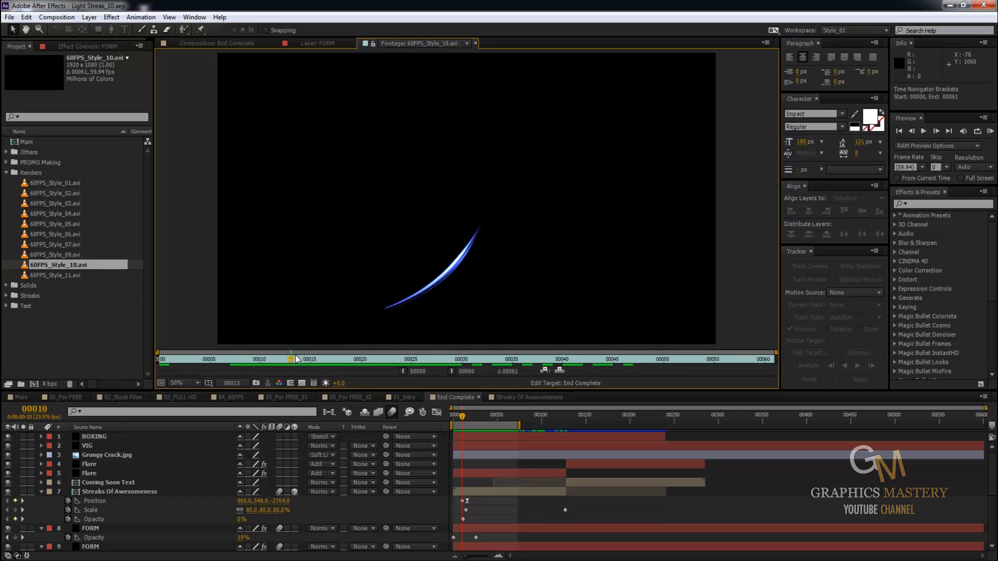
pyautogui.moveTo(336, 362)
pyautogui.mouseDown()
pyautogui.moveTo(254, 359)
pyautogui.moveTo(516, 373)
pyautogui.moveTo(279, 373)
pyautogui.mouseUp()
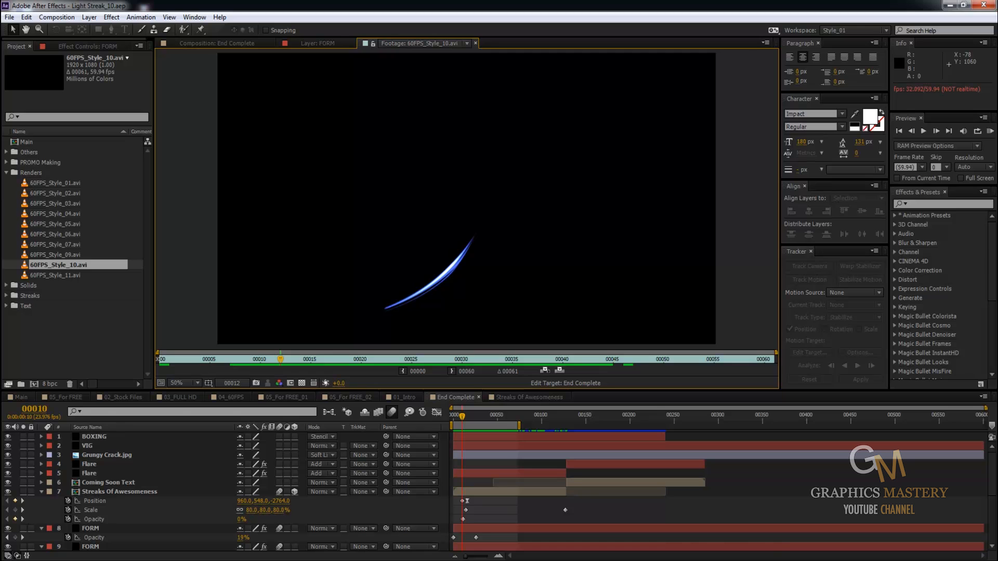
pyautogui.hotkey('alt', 'Tab')
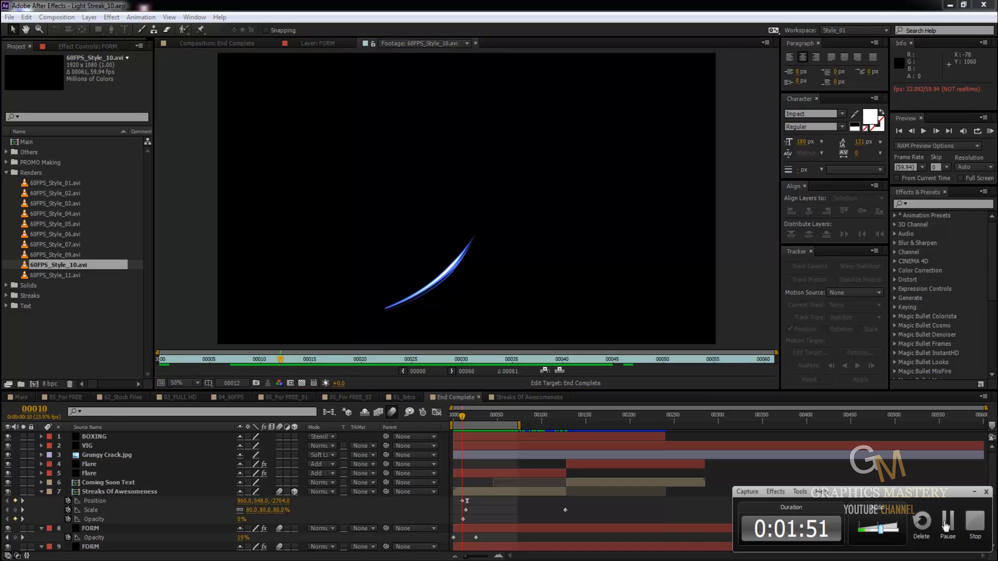
pyautogui.click(973, 492)
# Step: Collapse the Renders folder, close the current project and widen the project area slightly
pyautogui.click(51, 320)
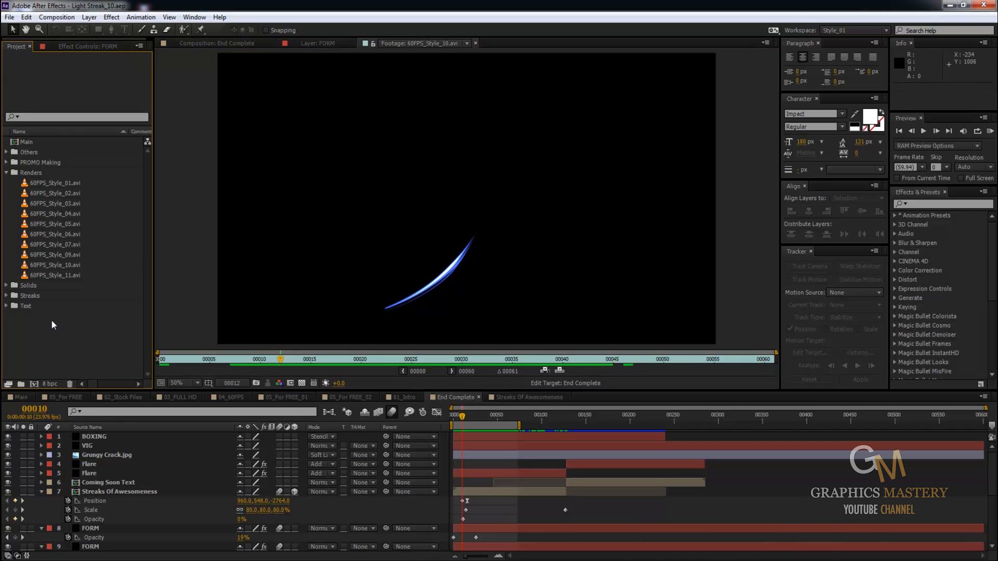
pyautogui.click(5, 173)
pyautogui.click(9, 17)
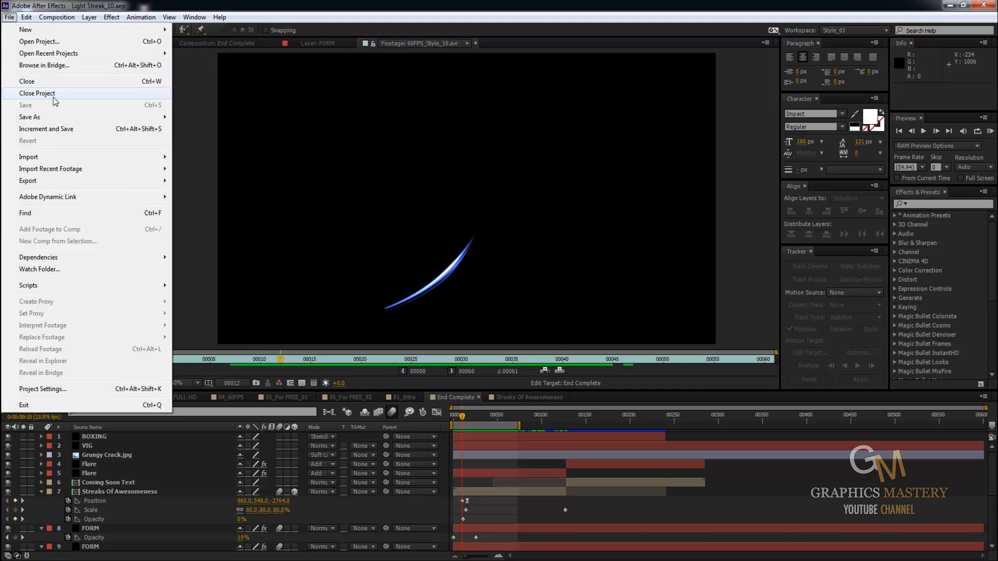
pyautogui.click(37, 94)
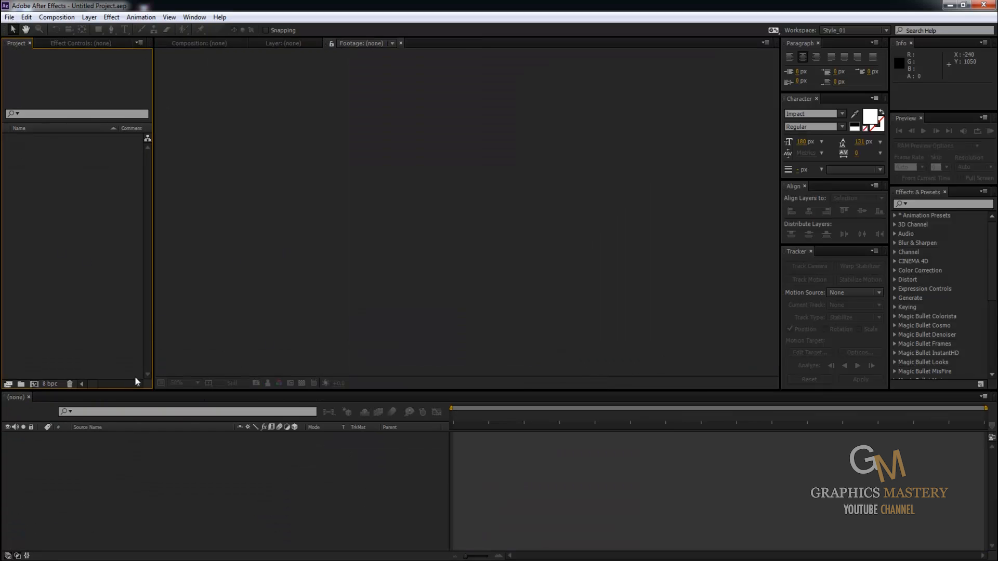
pyautogui.moveTo(154, 372); pyautogui.dragTo(190, 361)
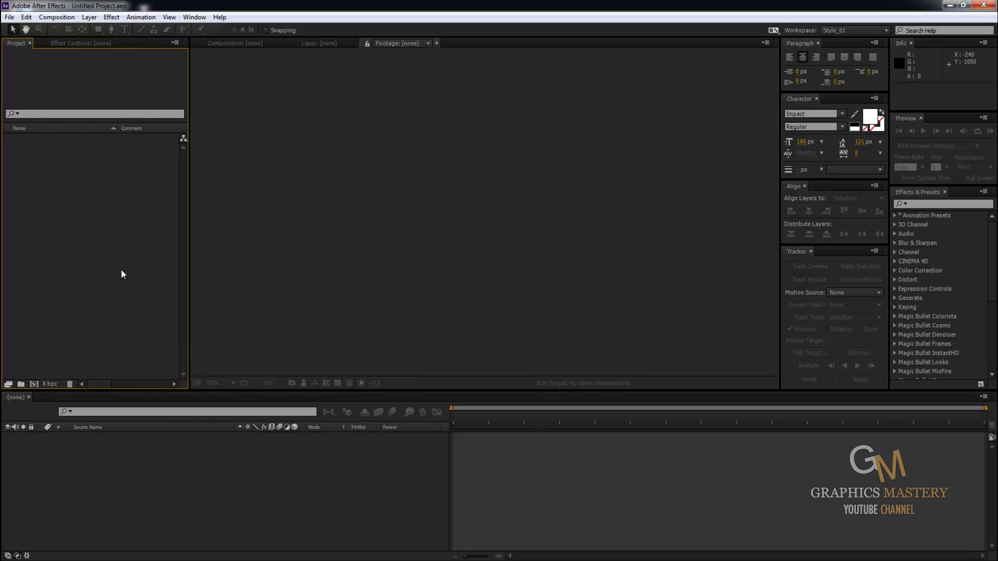
# Step: Create a composition named Main from the HDTV 1080 29.97 preset with a duration of 10 seconds
pyautogui.click(34, 384)
pyautogui.write('Main')
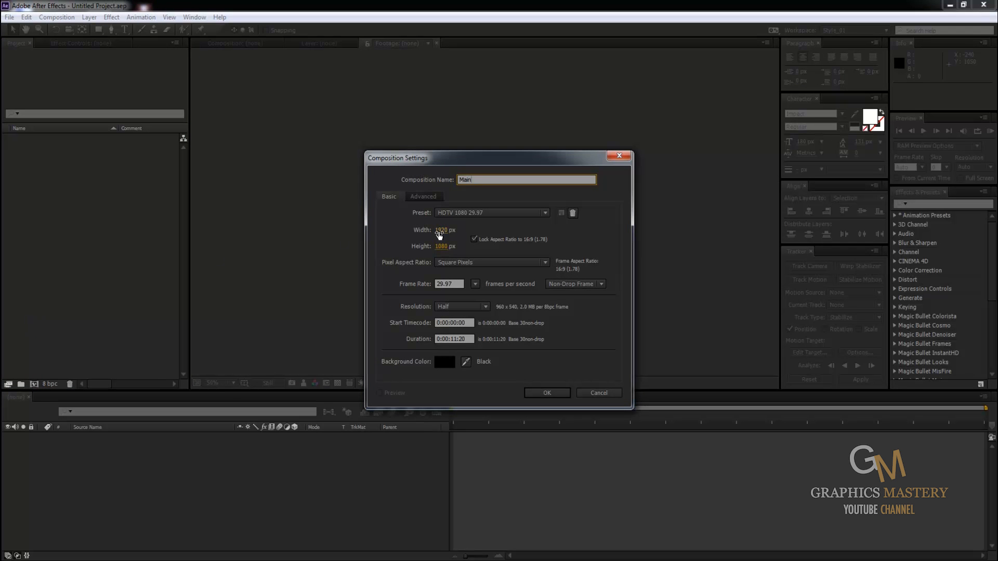
pyautogui.moveTo(450, 339); pyautogui.dragTo(544, 337)
pyautogui.write('10')
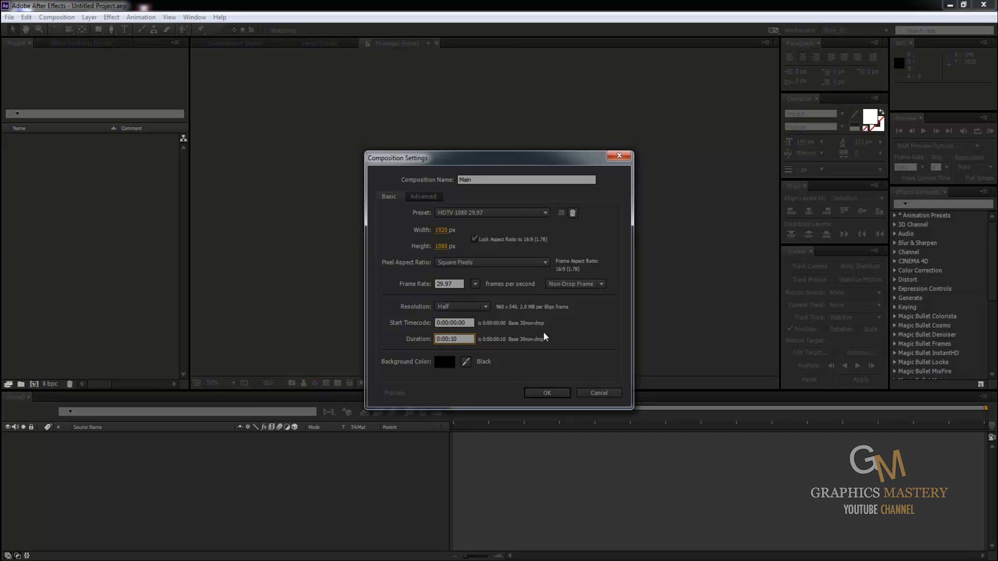
pyautogui.write('00')
pyautogui.press('BackSpace')
pyautogui.press('BackSpace')
pyautogui.press('BackSpace')
pyautogui.write('10')
pyautogui.press('Return')
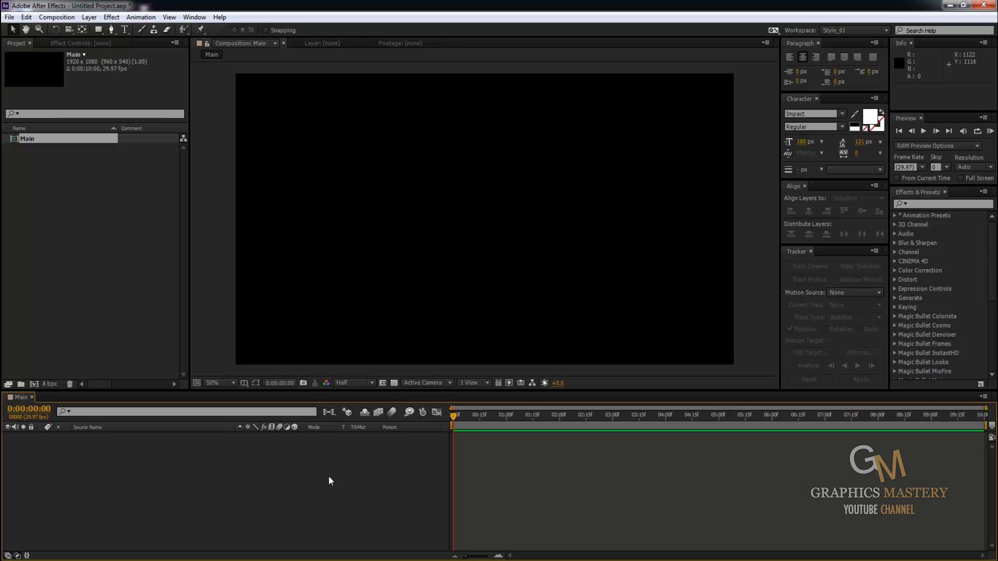
# Step: Add a Point light named Emitter to the Main composition and leave it deselected
pyautogui.rightClick(239, 495)
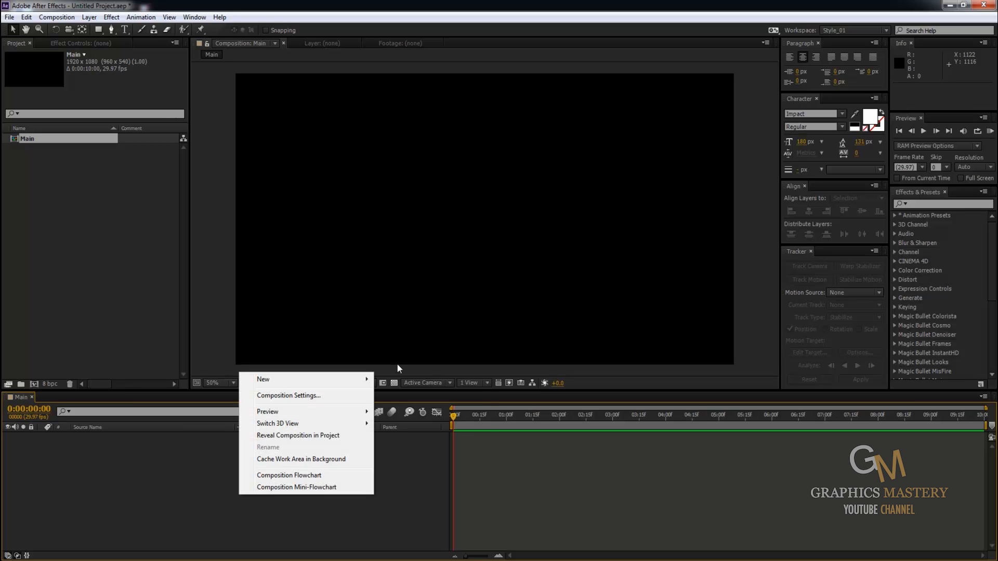
pyautogui.moveTo(363, 379)
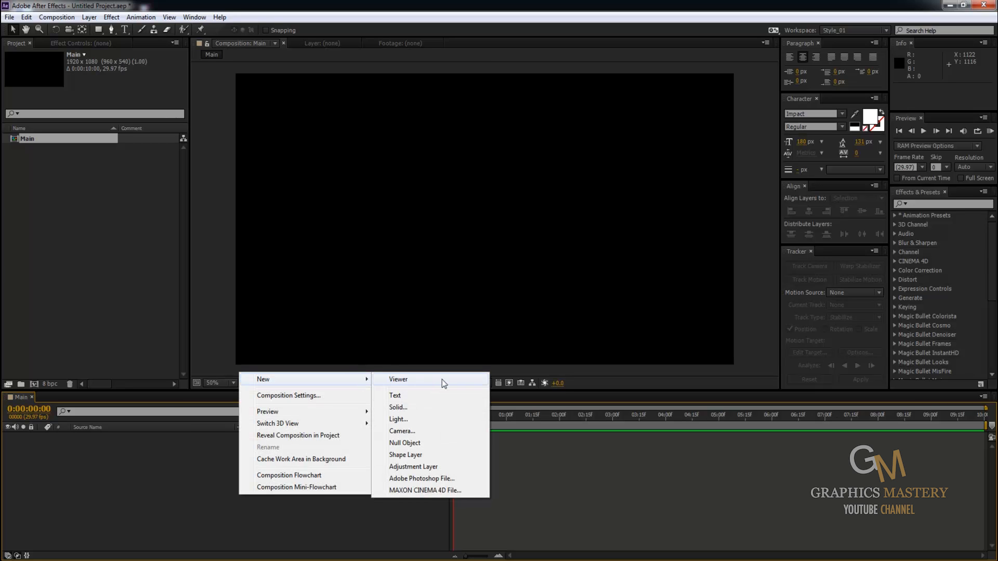
pyautogui.click(407, 419)
pyautogui.moveTo(435, 100); pyautogui.dragTo(721, 176)
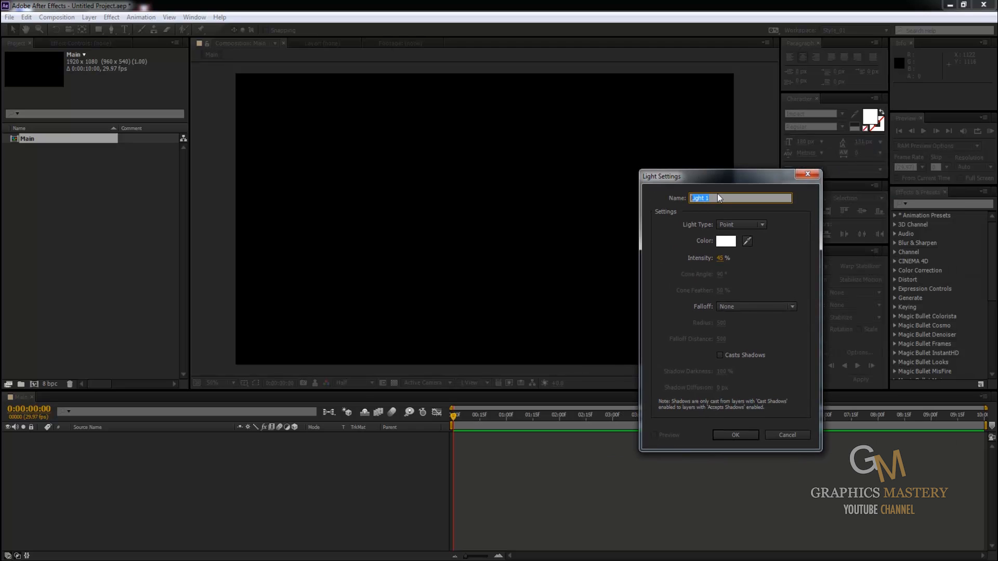
pyautogui.click(732, 224)
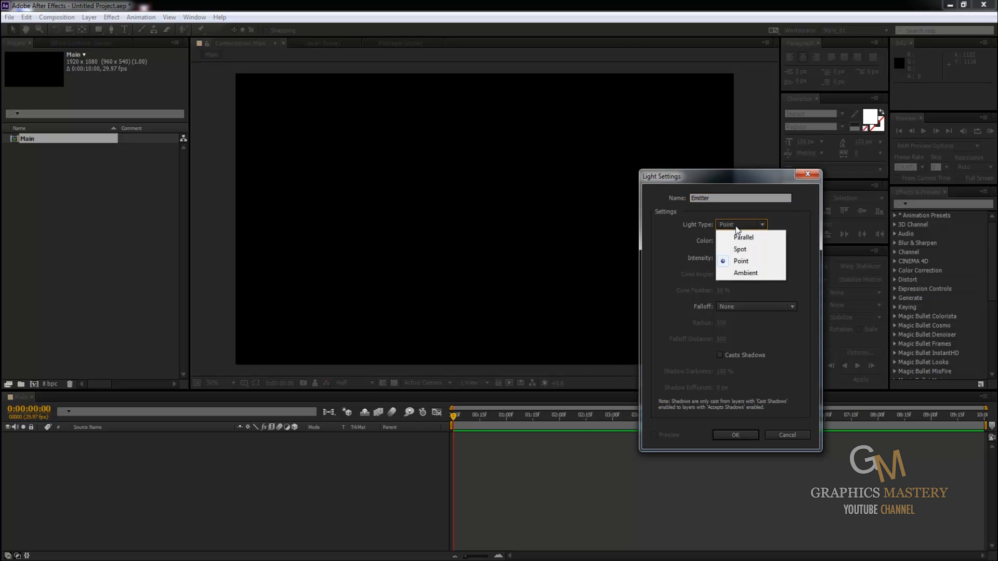
pyautogui.click(735, 261)
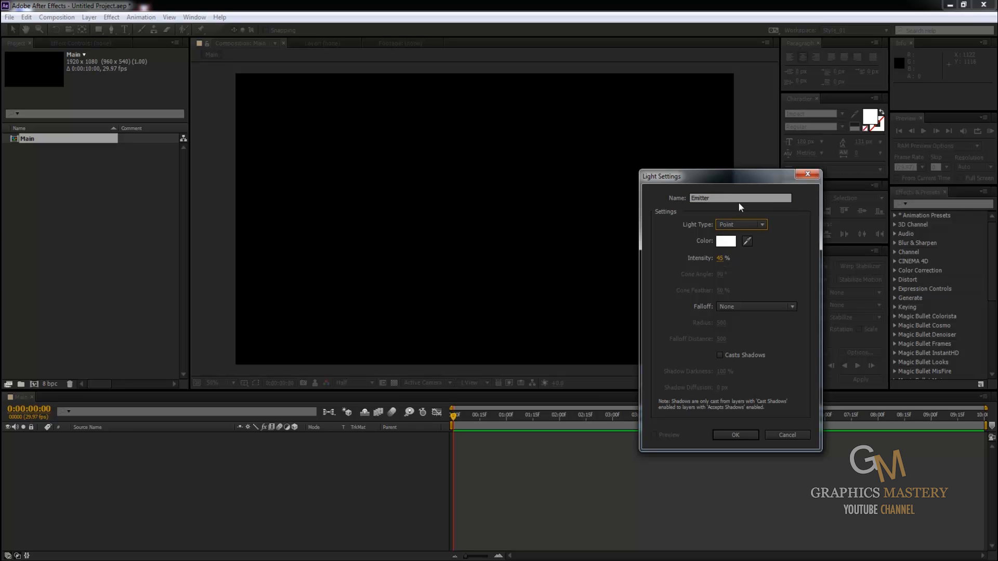
pyautogui.moveTo(738, 200); pyautogui.dragTo(696, 197)
pyautogui.click(721, 227)
pyautogui.click(725, 261)
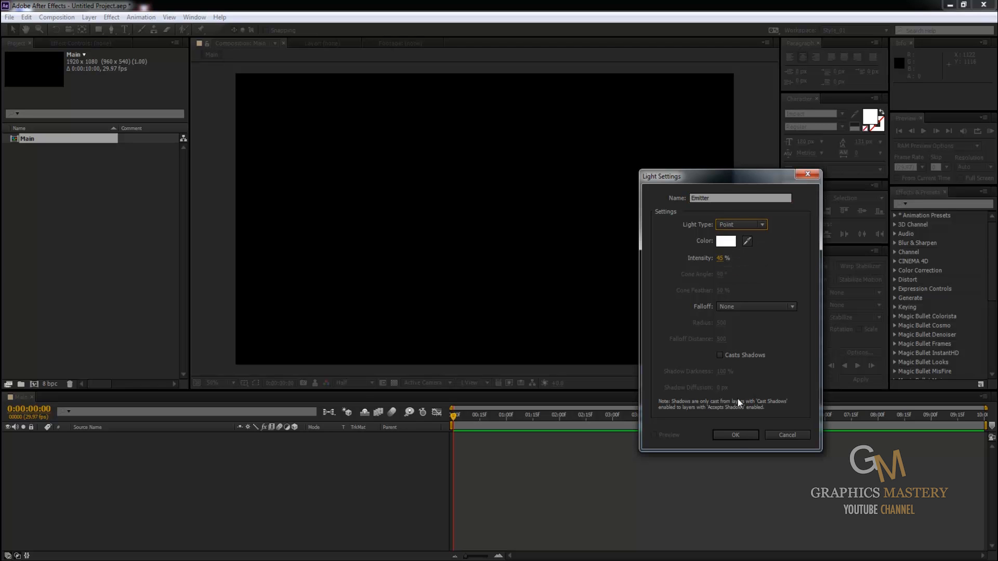
pyautogui.click(736, 435)
pyautogui.click(309, 495)
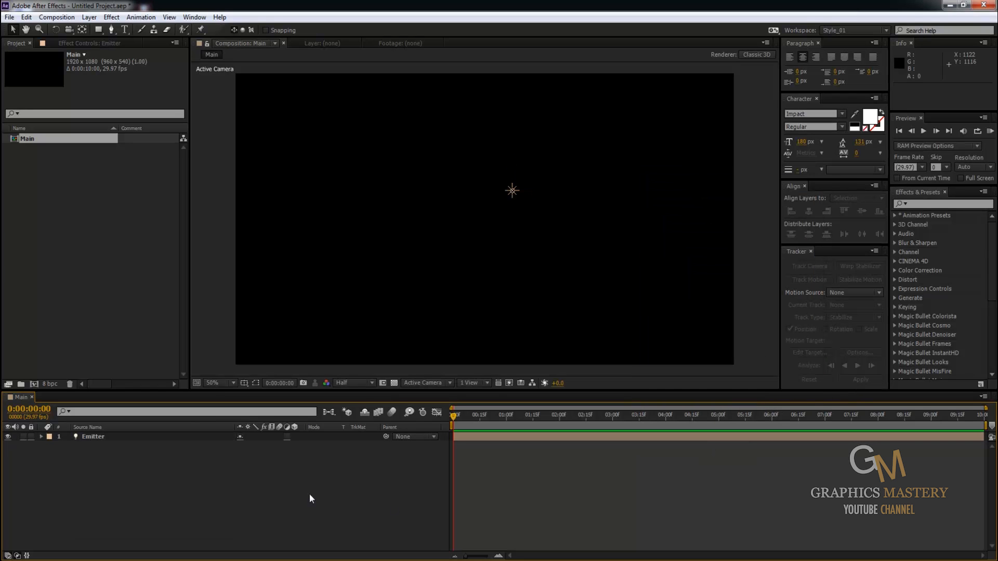
pyautogui.press('F9')
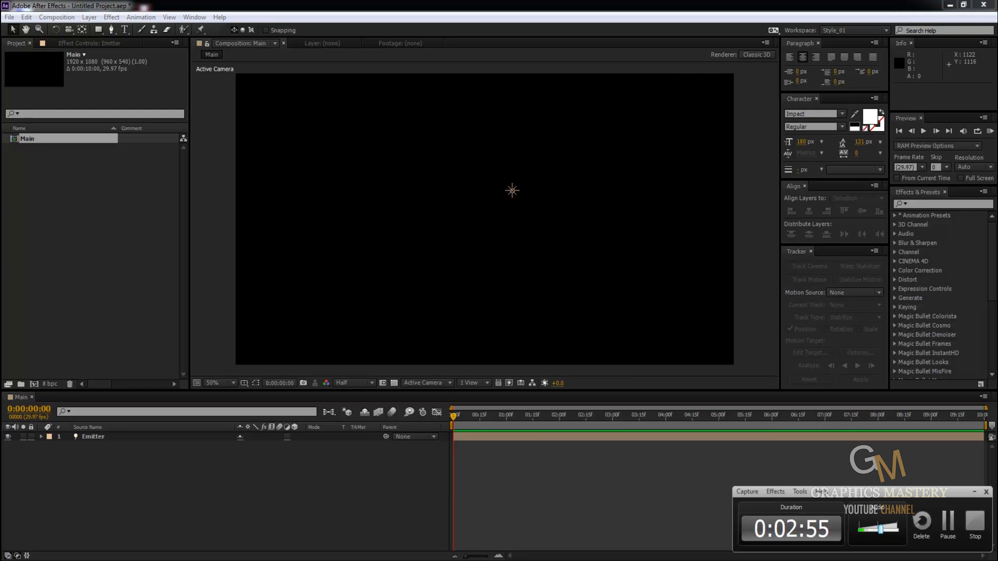
pyautogui.press('F9')
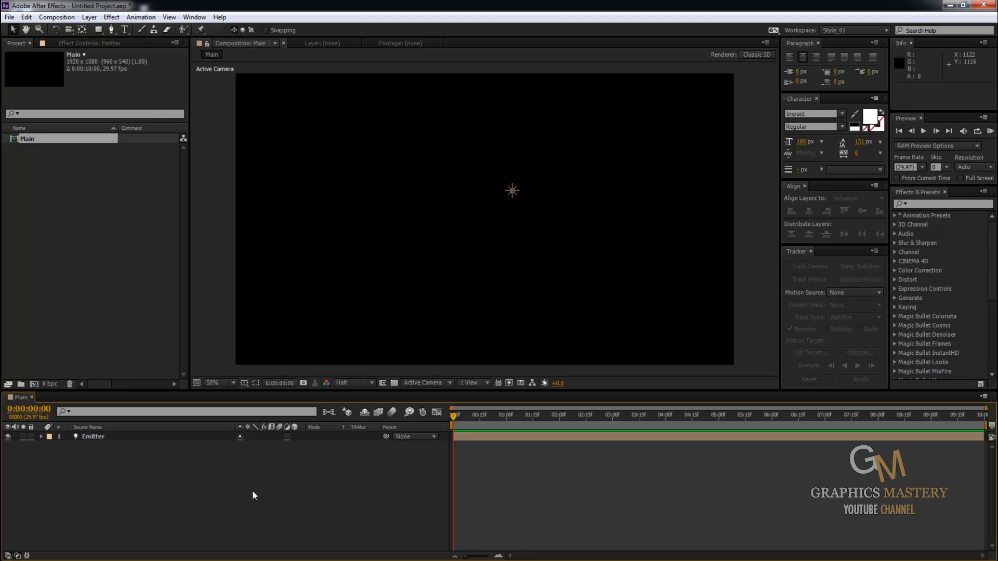
# Step: Add a two-node camera with the 50mm preset to the Main composition
pyautogui.hotkey('ctrl', 'alt', 'shift', 'c')
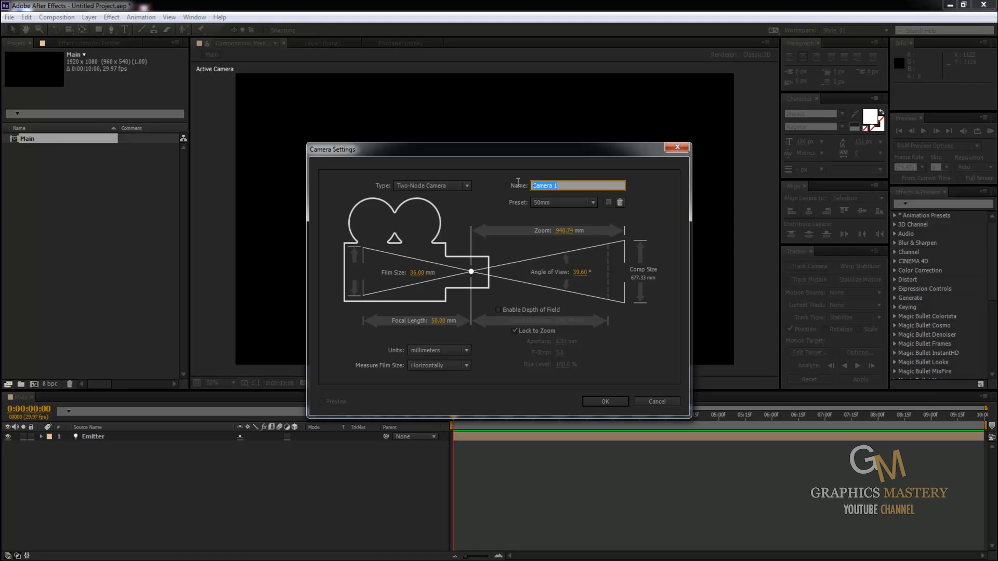
pyautogui.click(550, 201)
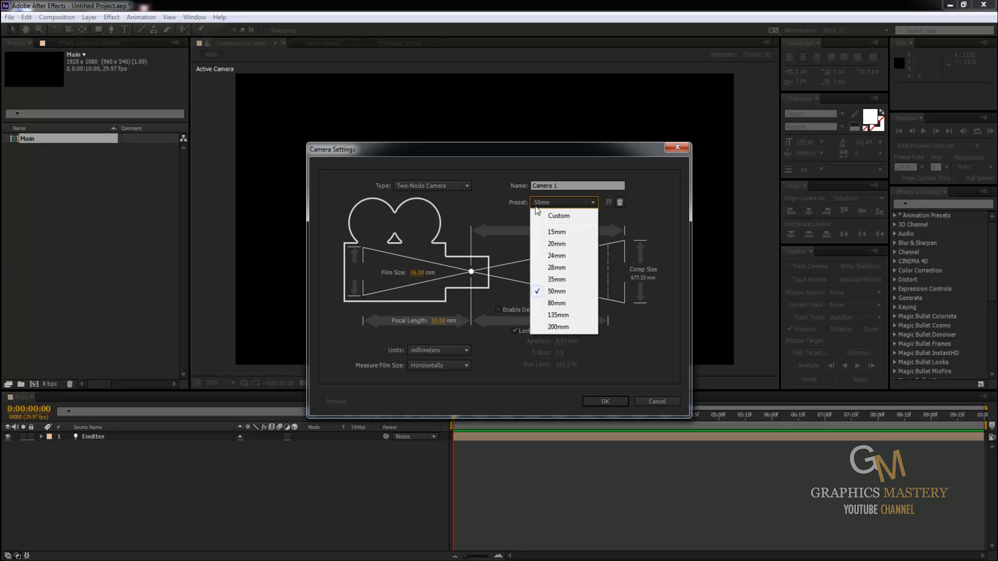
pyautogui.click(543, 291)
pyautogui.click(594, 400)
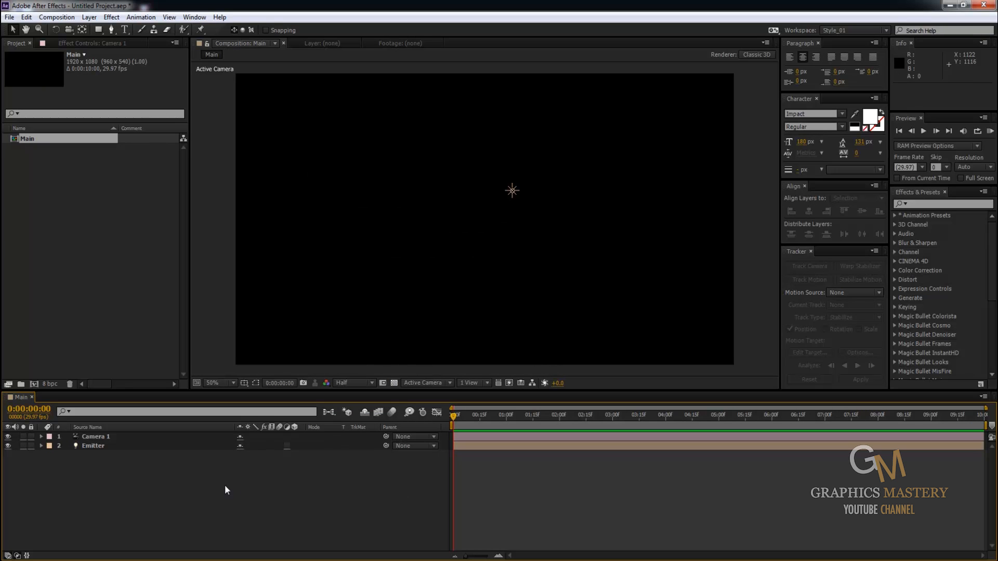
# Step: Create a solid layer named PAR above the camera and the light
pyautogui.hotkey('ctrl', 'y')
pyautogui.press('BackSpace')
pyautogui.write('PAR')
pyautogui.press('Return')
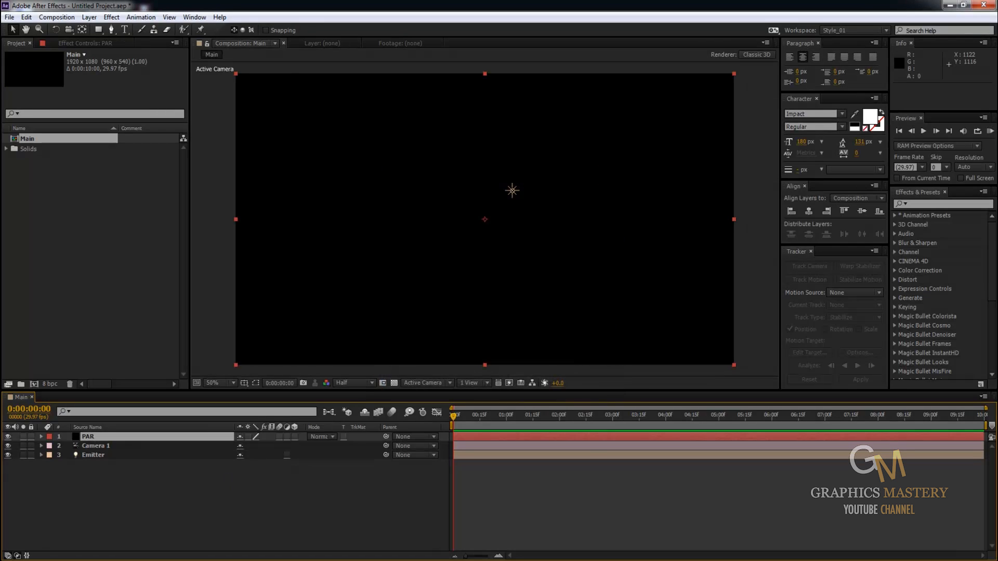
# Step: Place the PAR layer beneath the camera and Emitter light, and apply the Trapcode Particular effect to it
pyautogui.moveTo(139, 439); pyautogui.dragTo(134, 484)
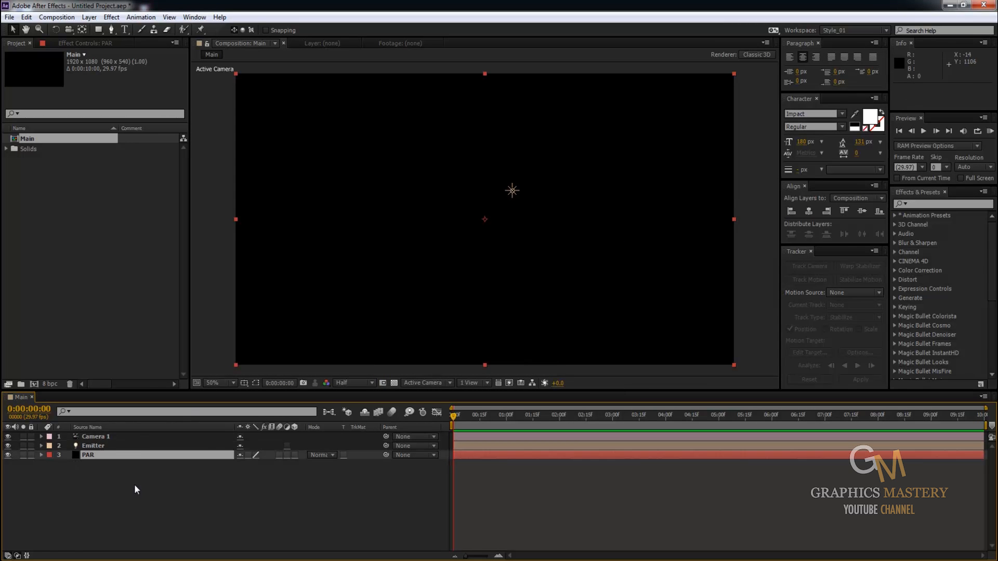
pyautogui.click(927, 203)
pyautogui.write('part')
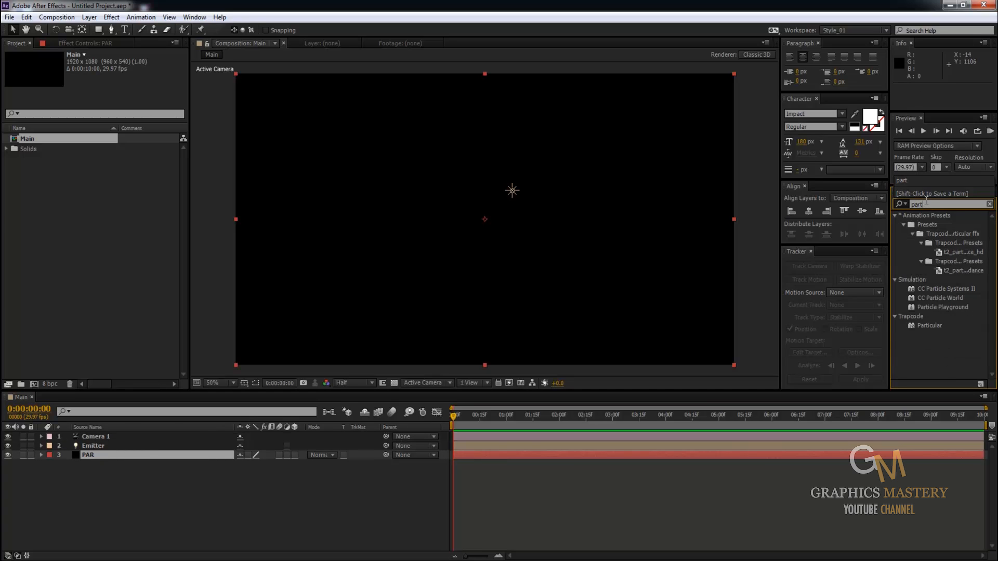
pyautogui.moveTo(928, 328); pyautogui.dragTo(170, 460)
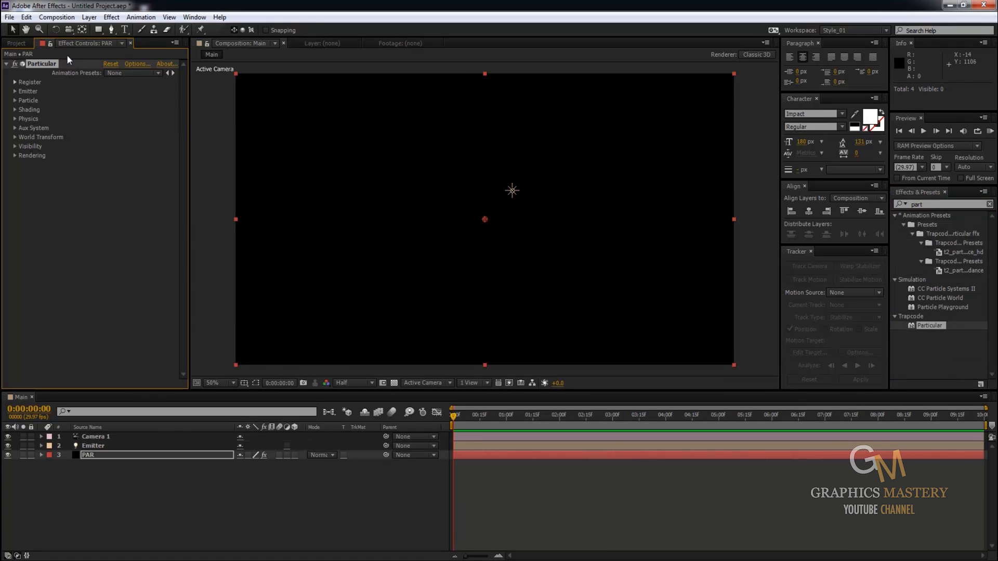
# Step: Set Particular's emitter to 1000 particles per second with the Light(s) emitter type
pyautogui.click(15, 91)
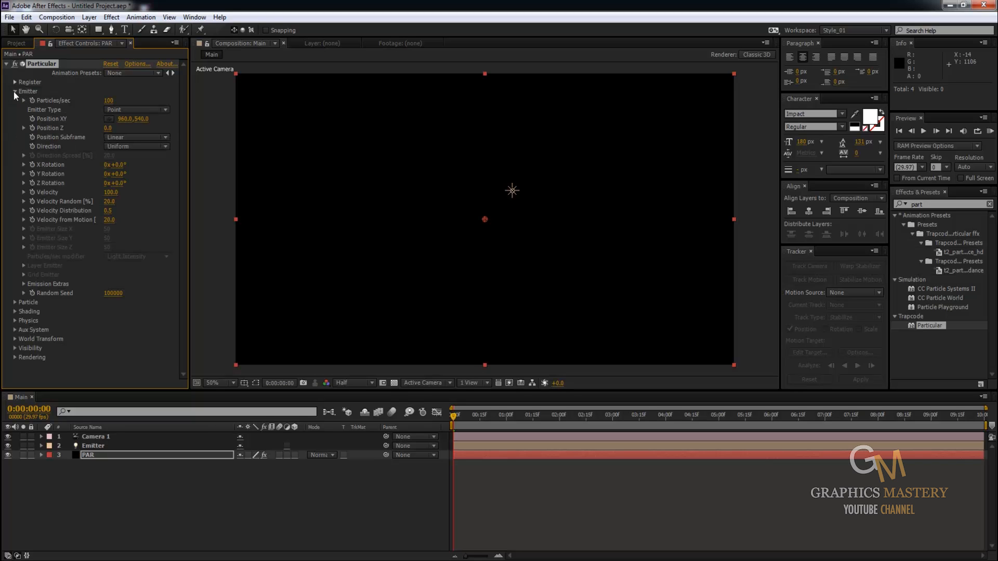
pyautogui.click(107, 101)
pyautogui.write('500')
pyautogui.press('Return')
pyautogui.click(111, 101)
pyautogui.write('1000')
pyautogui.click(143, 109)
pyautogui.click(126, 169)
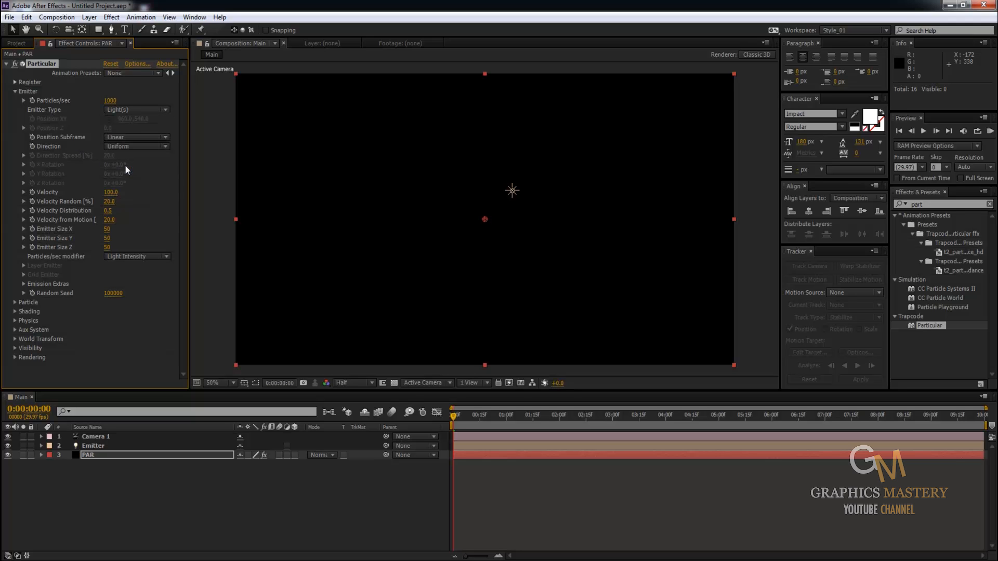
# Step: Set PAR's Velocity, Velocity Random, Velocity Distribution, Velocity from Motion and Emitter Size X, Y and Z to 0
pyautogui.click(92, 447)
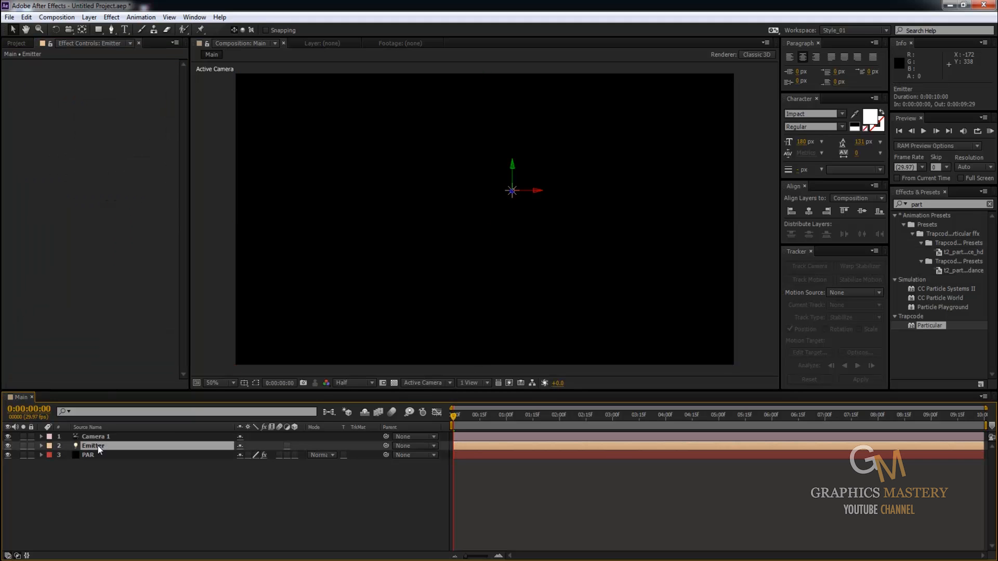
pyautogui.click(96, 456)
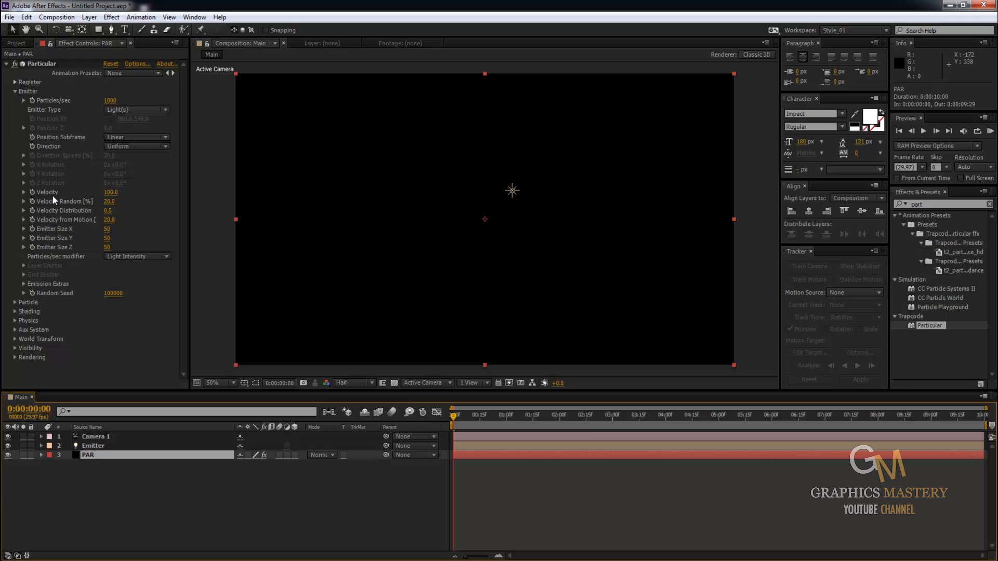
pyautogui.click(114, 192)
pyautogui.write('0')
pyautogui.press('Tab')
pyautogui.write('0\t0\t0\t0\t0')
pyautogui.press('Tab')
pyautogui.write('0')
pyautogui.press('Tab')
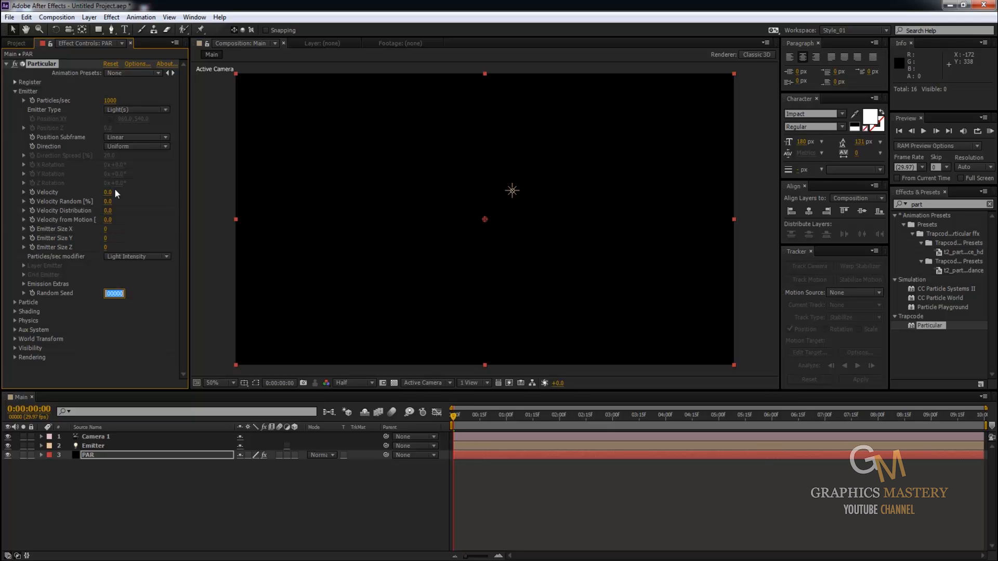
pyautogui.press('Return')
# Step: Scrub the timeline to 0:00:03:05 and examine the particles emitted at the light up close
pyautogui.moveTo(476, 416); pyautogui.dragTo(621, 418)
pyautogui.click(615, 493)
pyautogui.scroll(2, 541, 184)
pyautogui.press('space')
pyautogui.moveTo(595, 158); pyautogui.dragTo(549, 217)
pyautogui.scroll(-2, 568, 197)
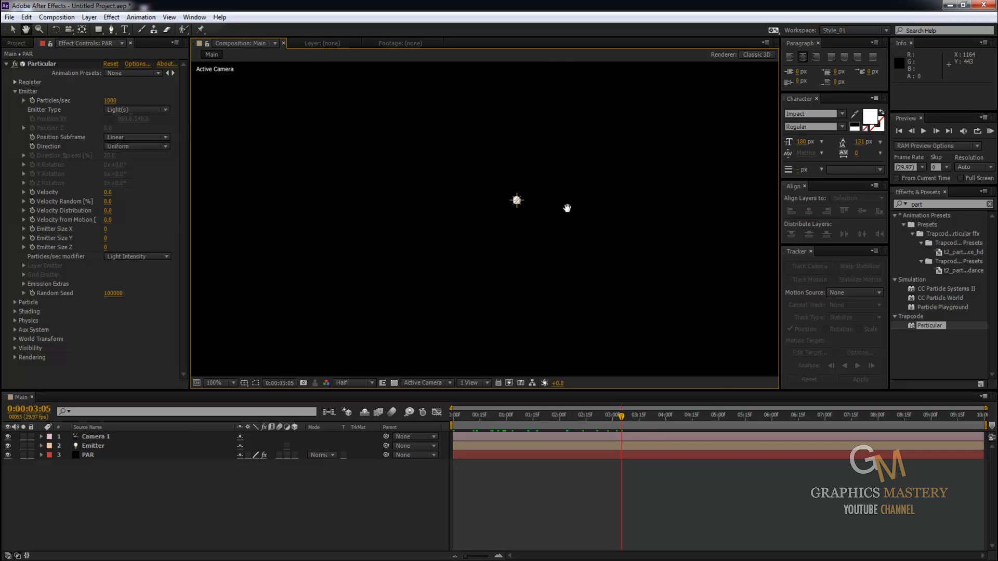
pyautogui.moveTo(529, 273)
pyautogui.mouseDown()
pyautogui.moveTo(534, 251)
pyautogui.moveTo(537, 260)
pyautogui.mouseUp()
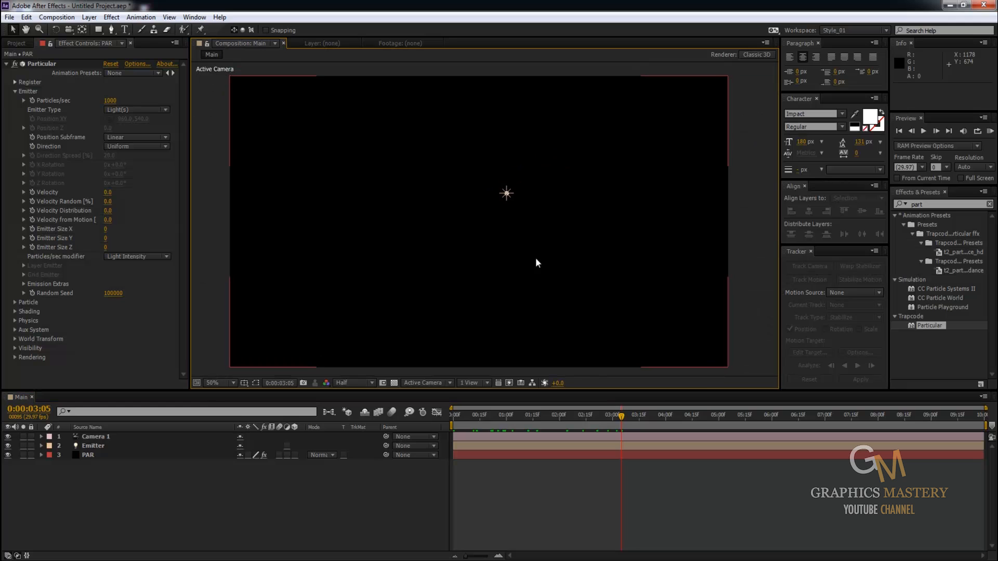
# Step: Collapse the Particular effect's settings and return the current time to 0:00:00:00
pyautogui.click(7, 64)
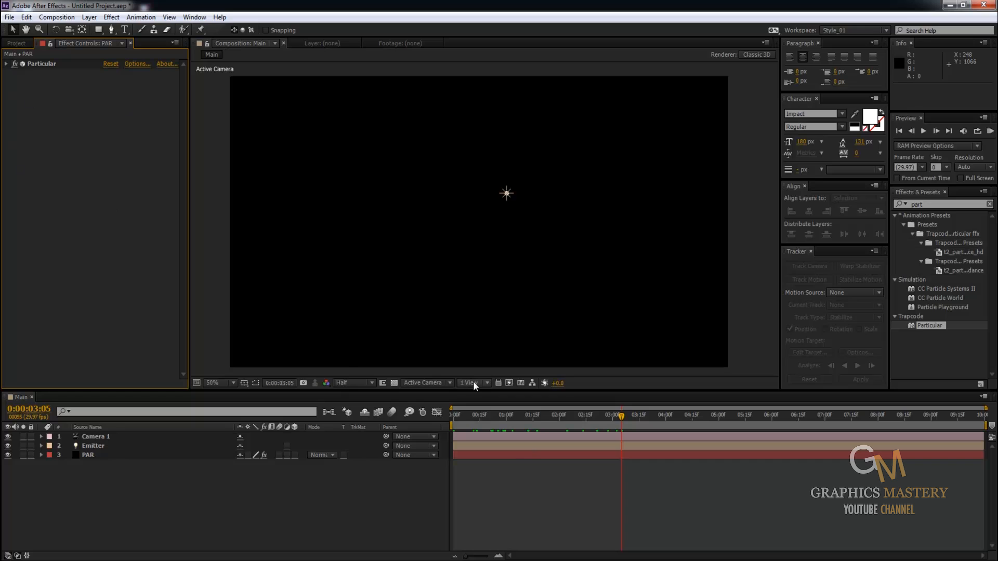
pyautogui.click(455, 418)
pyautogui.moveTo(478, 420); pyautogui.dragTo(419, 422)
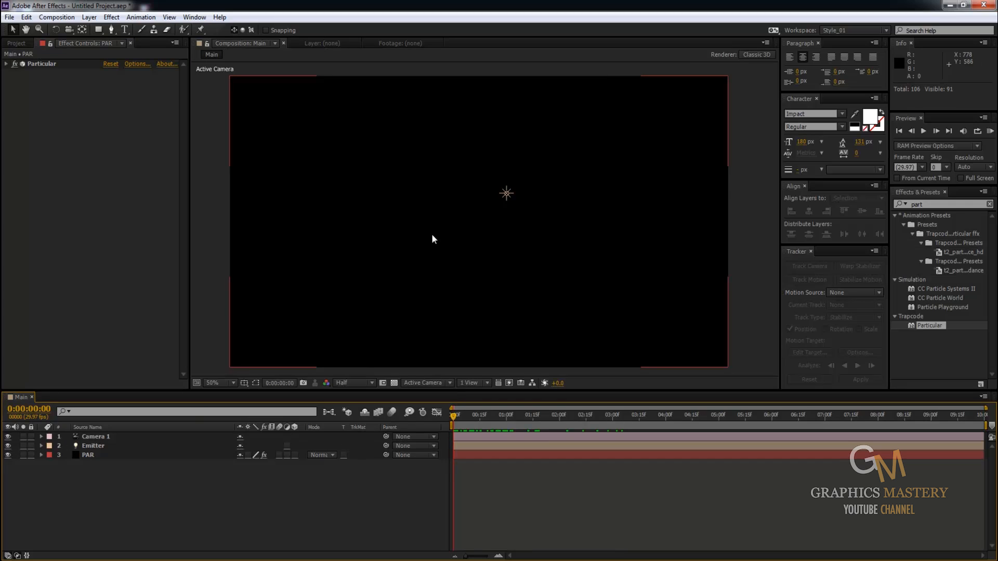
pyautogui.moveTo(453, 419); pyautogui.dragTo(178, 419)
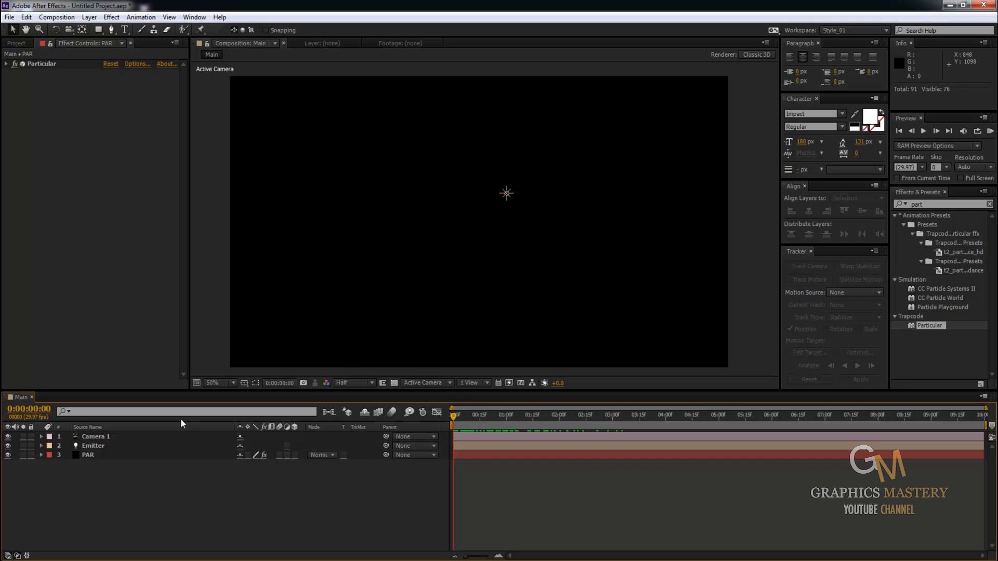
# Step: Show the composition in the 4 Views layout and enlarge the composition viewer, with the Active Camera view at 25%
pyautogui.click(472, 384)
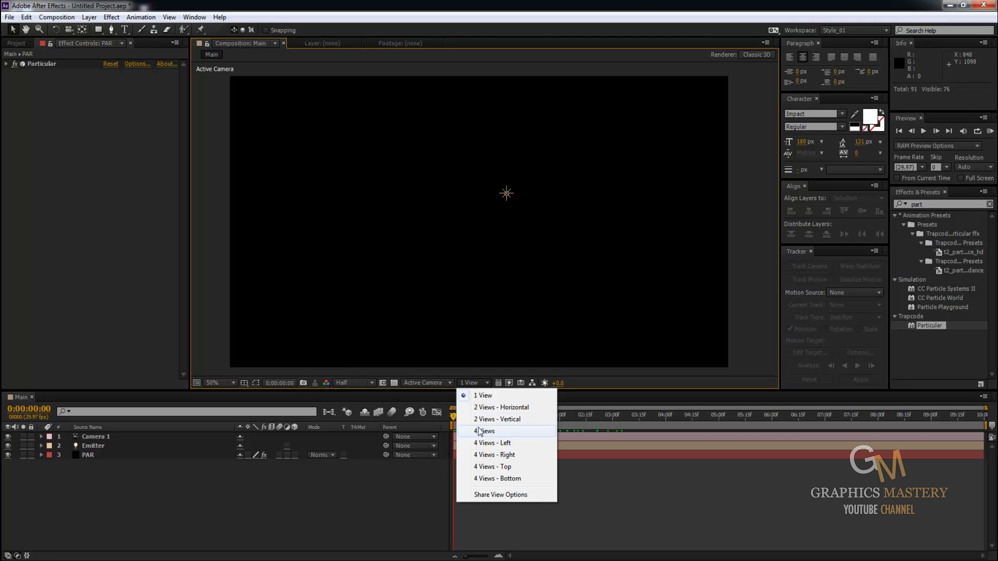
pyautogui.click(498, 433)
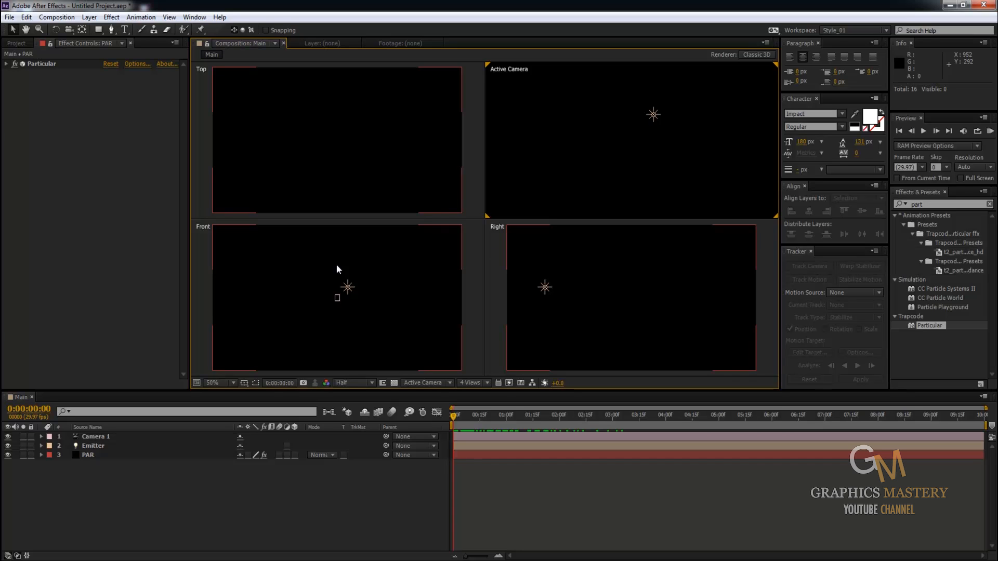
pyautogui.scroll(-2, 542, 182)
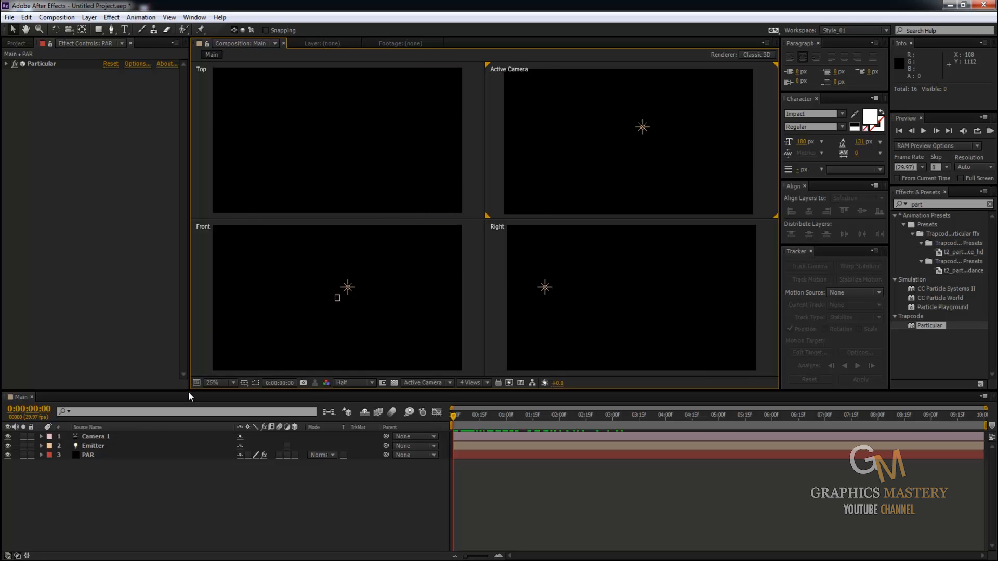
pyautogui.moveTo(190, 390); pyautogui.dragTo(96, 466)
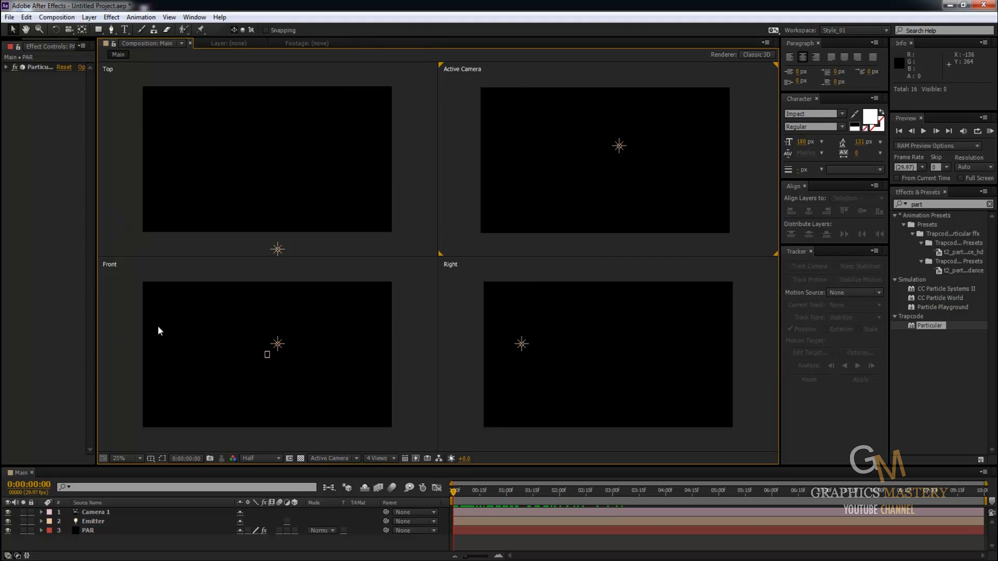
pyautogui.click(449, 287)
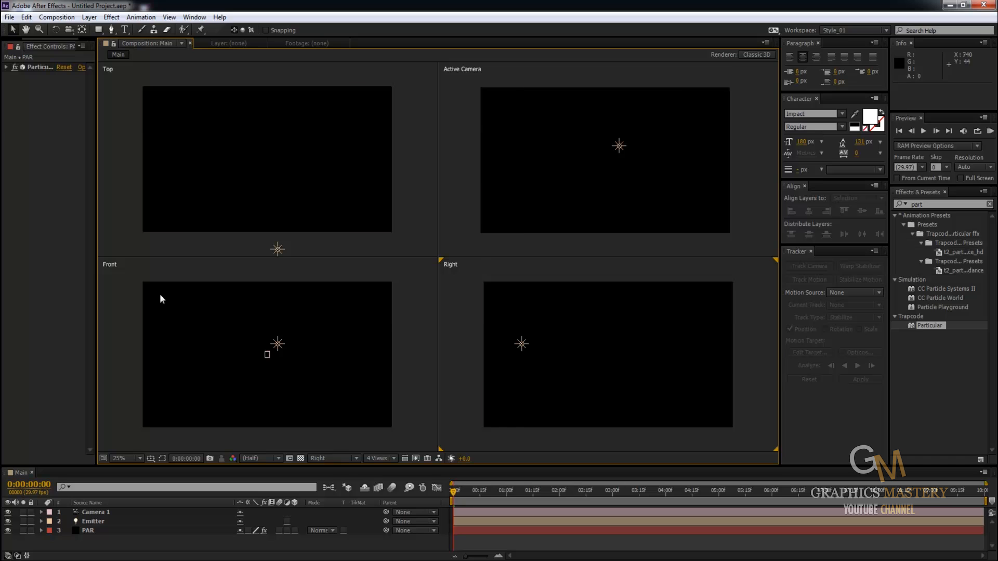
pyautogui.click(126, 280)
pyautogui.click(126, 95)
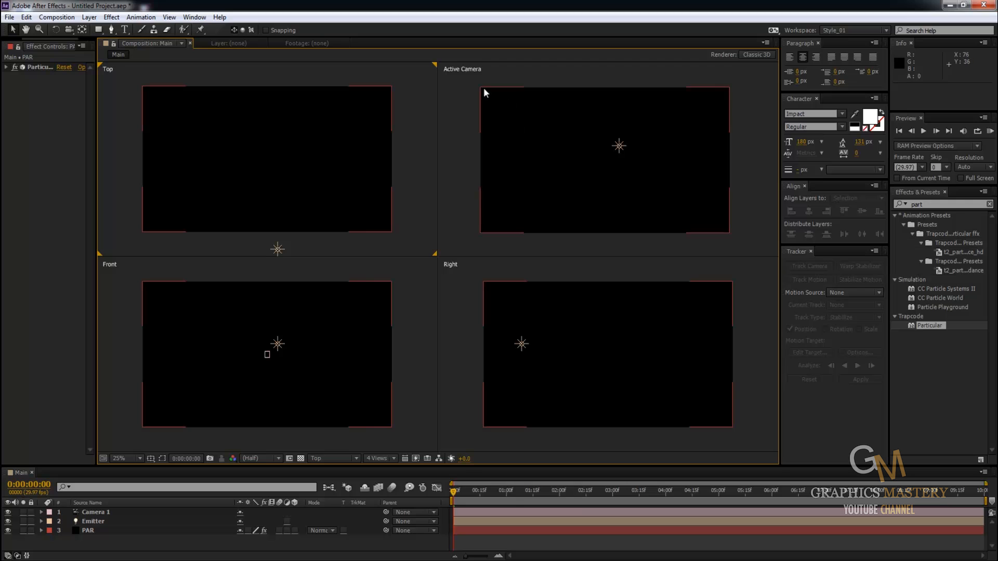
pyautogui.click(448, 125)
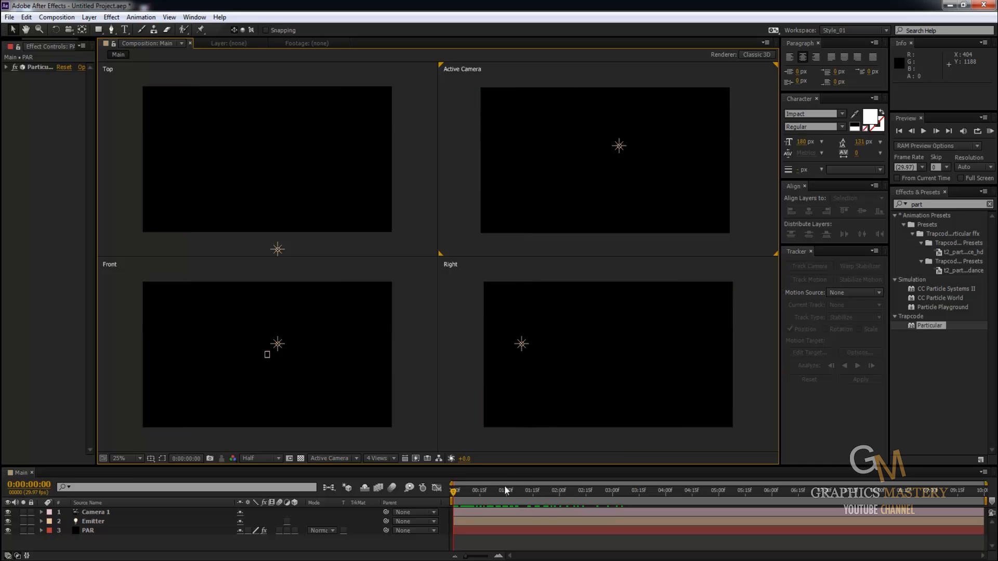
pyautogui.press('F9')
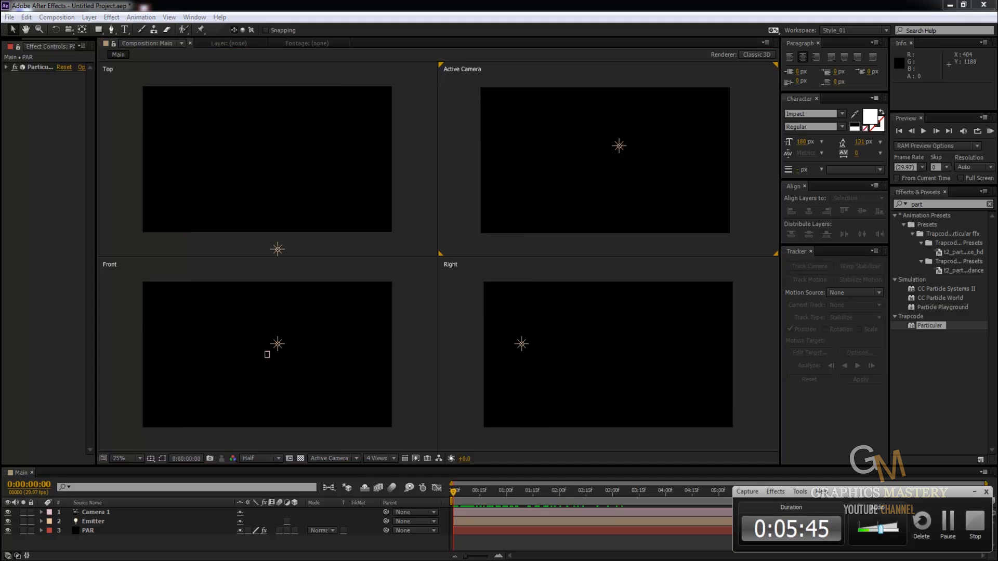
pyautogui.press('F9')
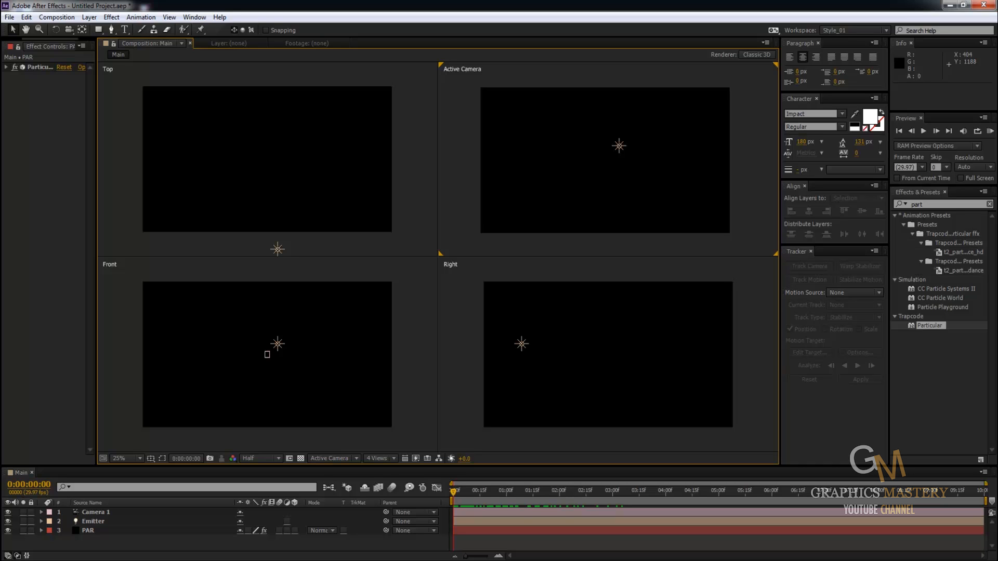
pyautogui.click(376, 458)
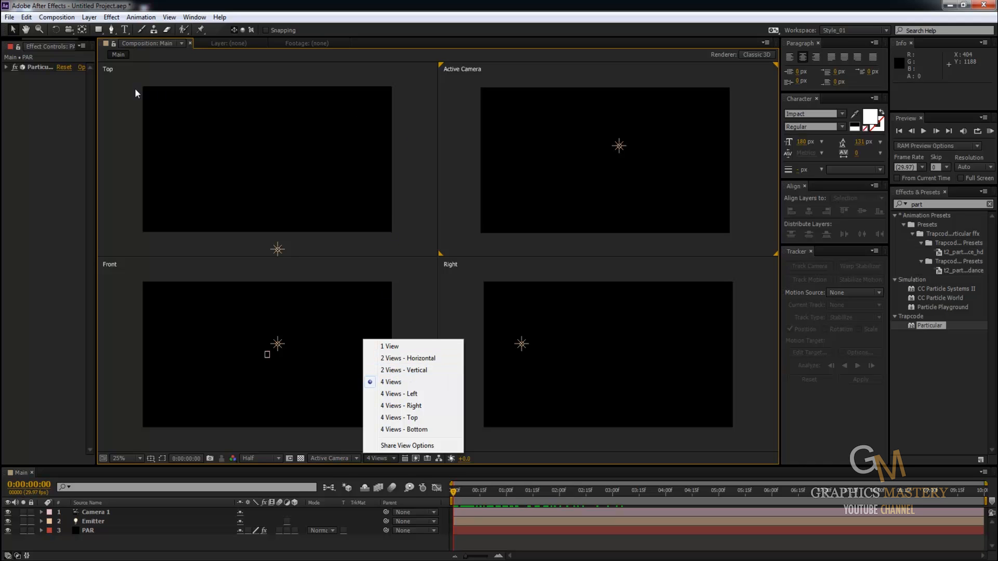
pyautogui.click(421, 95)
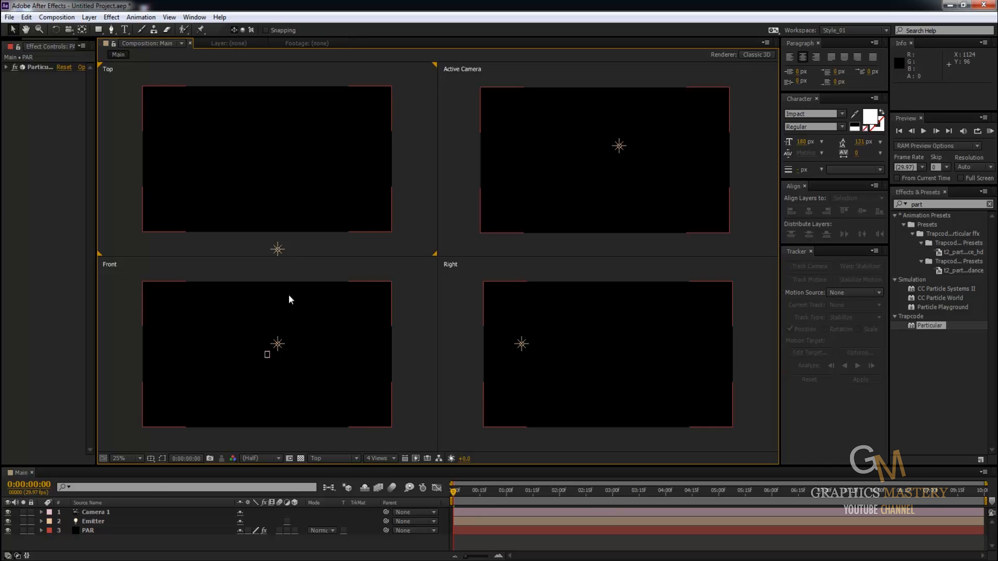
# Step: Examine Camera 1's frustum and placement in the Top view at 12.5% zoom, and deselect the camera
pyautogui.scroll(-1, 129, 206)
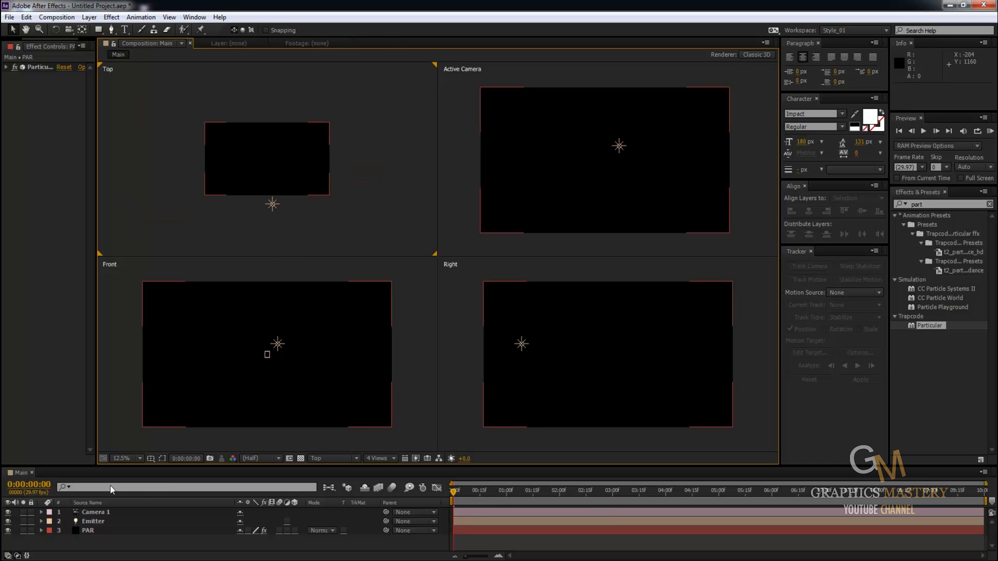
pyautogui.click(99, 512)
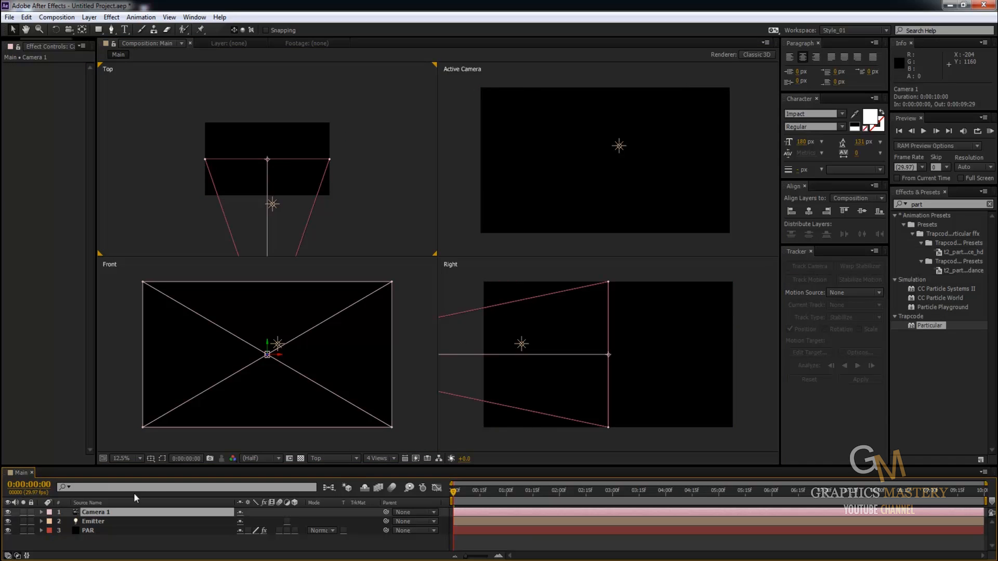
pyautogui.click(391, 192)
# Step: Change the viewer layout to 2 Views - Horizontal with the Top view at 25% zoom
pyautogui.click(382, 463)
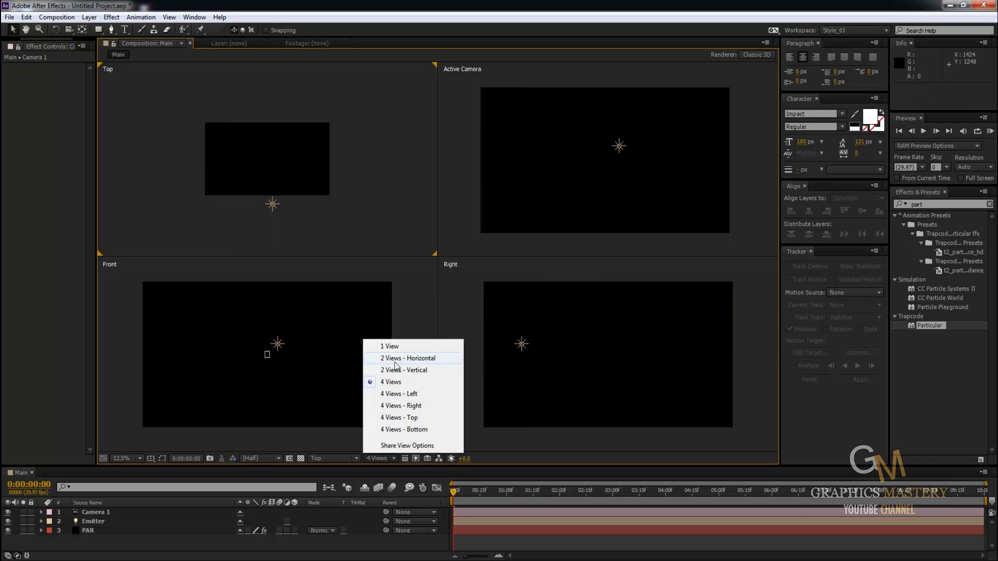
pyautogui.click(397, 360)
pyautogui.press('.')
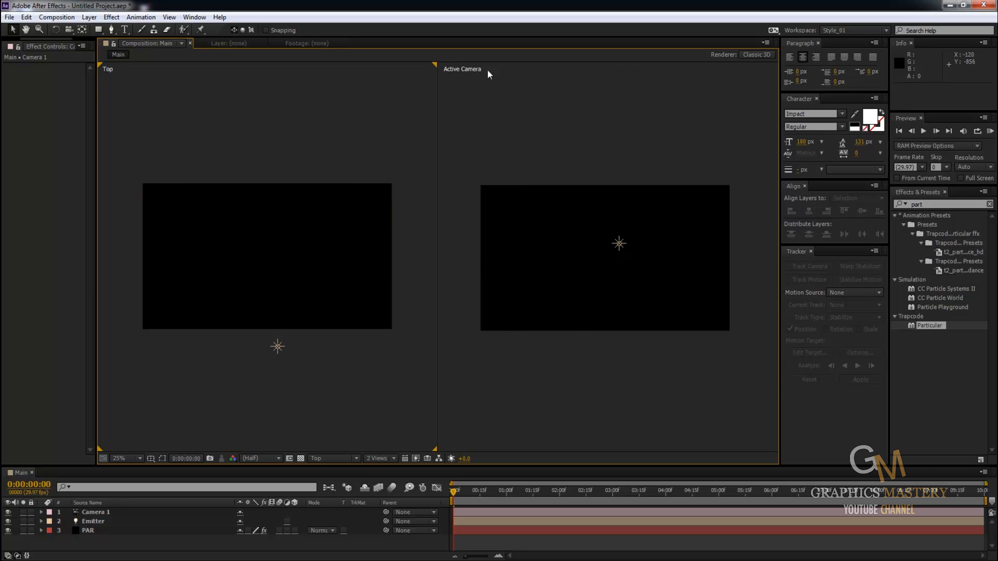
pyautogui.click(474, 103)
pyautogui.click(341, 458)
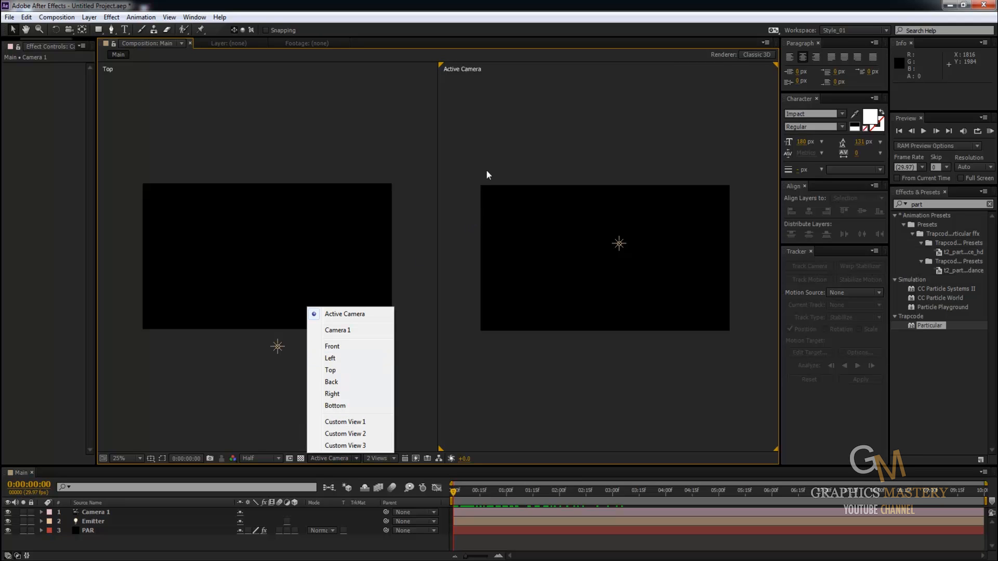
pyautogui.click(522, 152)
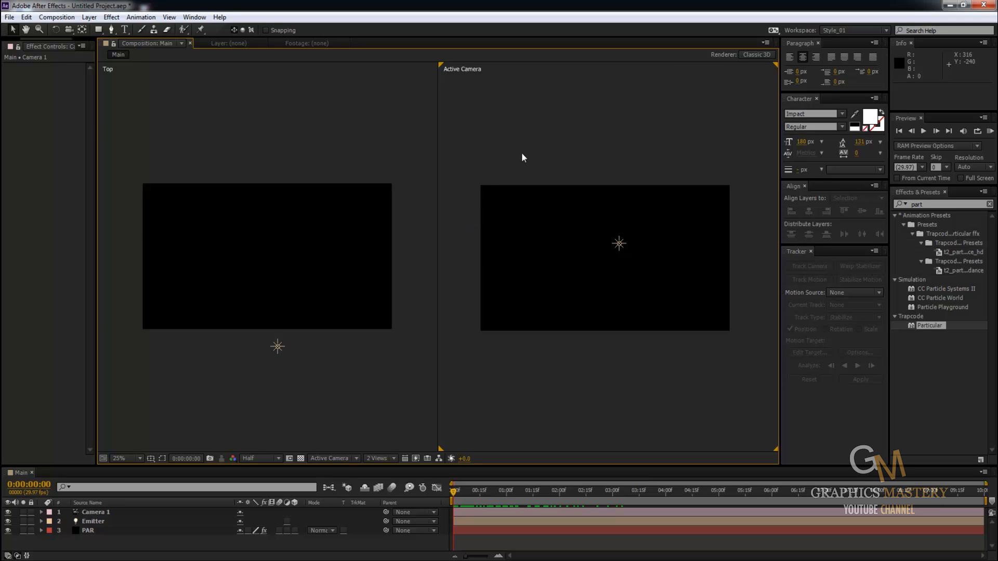
pyautogui.click(363, 173)
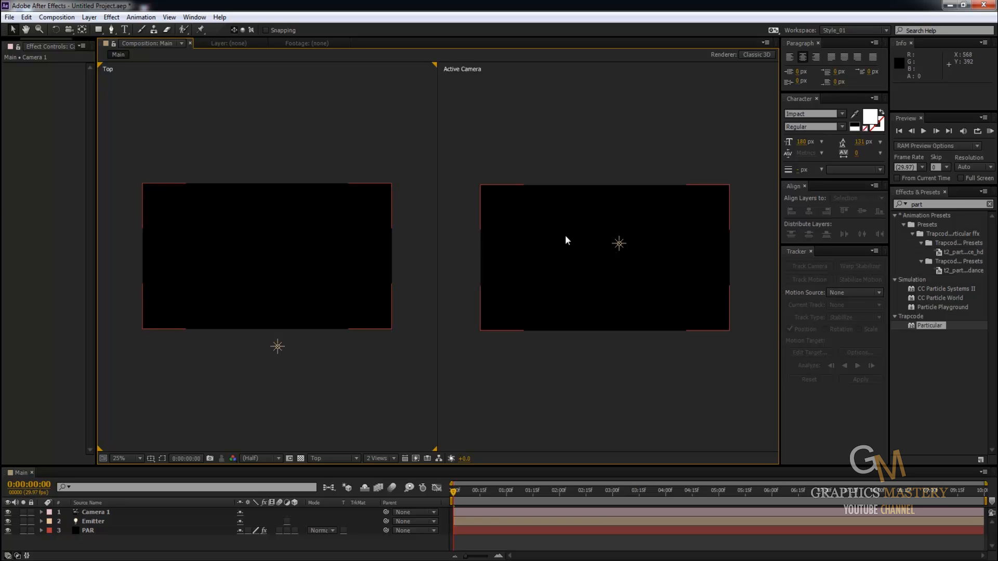
pyautogui.moveTo(459, 122); pyautogui.dragTo(547, 229)
pyautogui.click(613, 243)
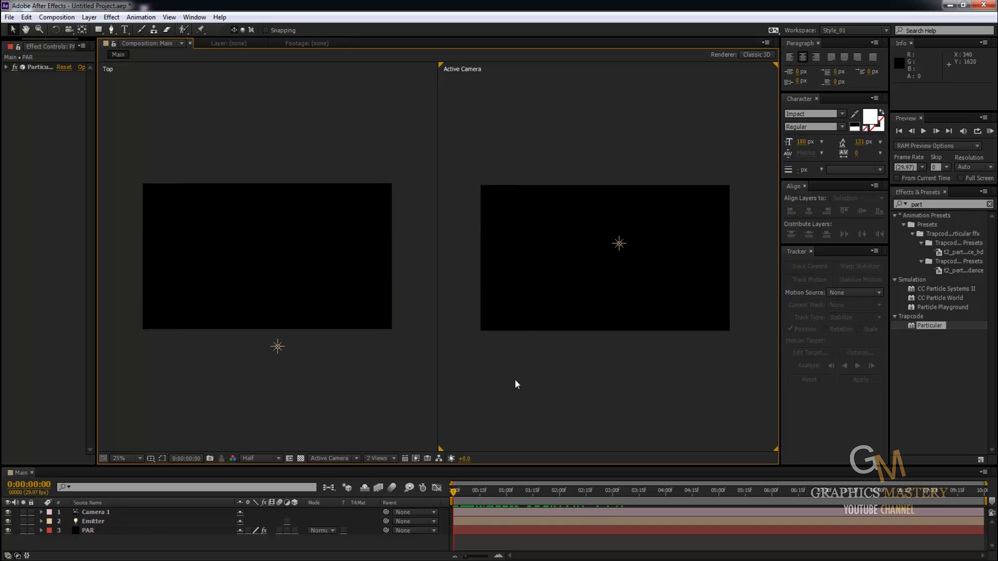
# Step: Move the Emitter light in the Active Camera view to about 833, 649, -666.7 and reveal its Position property
pyautogui.click(621, 245)
pyautogui.moveTo(620, 247); pyautogui.dragTo(584, 281)
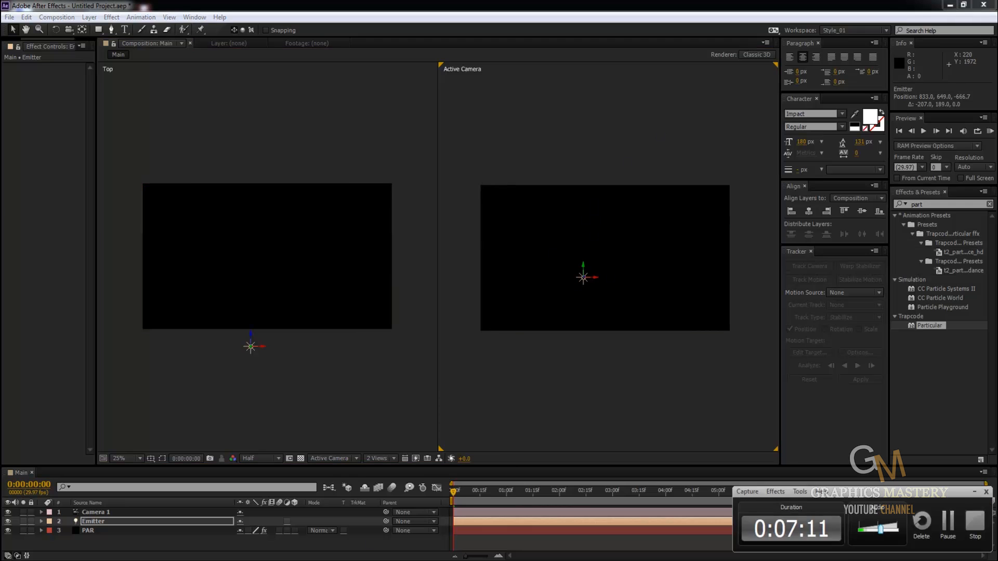
pyautogui.click(94, 522)
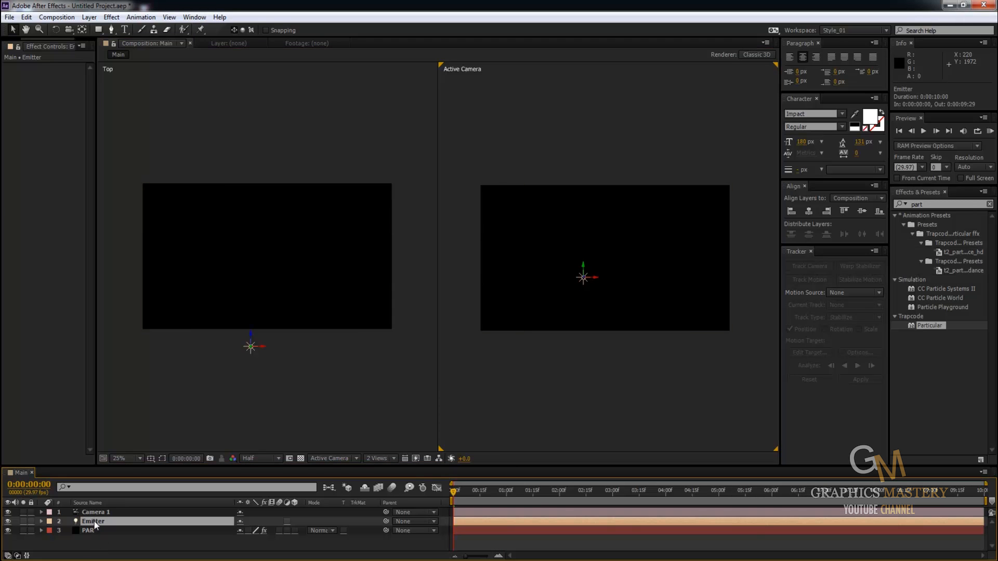
pyautogui.press('p')
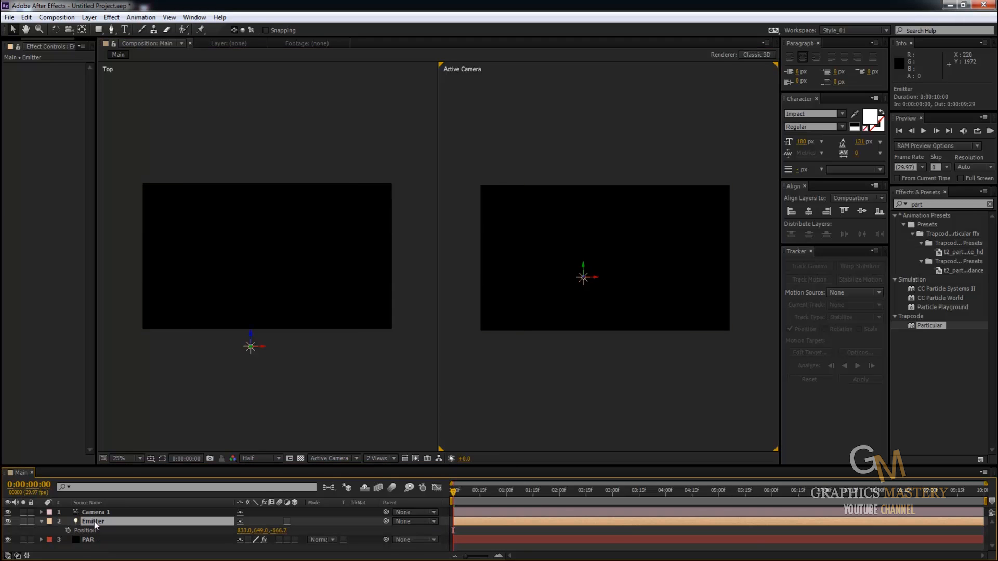
# Step: Start Position keyframing on the Emitter at 0:00:00:00, move the current time to 0:00:01:00 and keep the Emitter selected
pyautogui.click(68, 531)
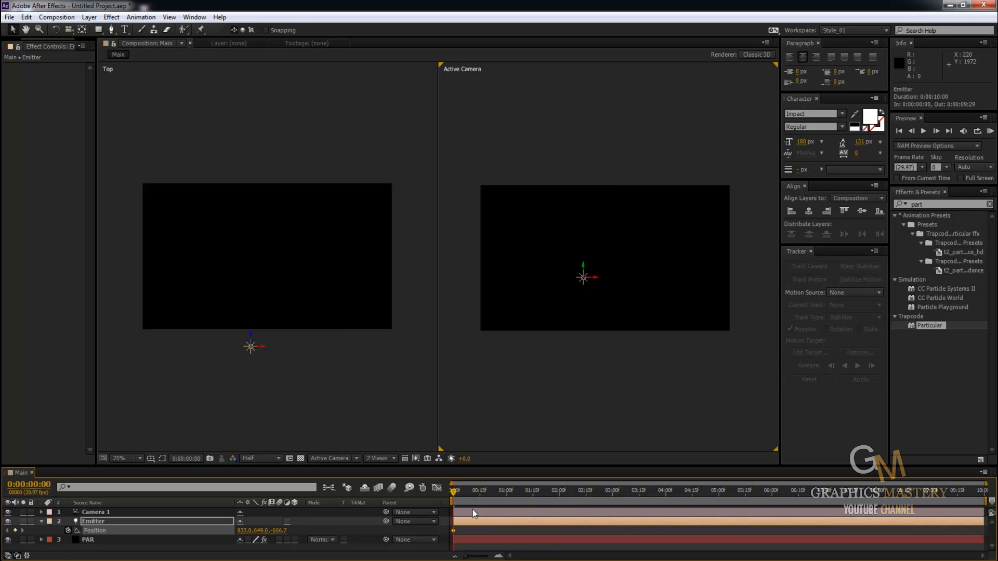
pyautogui.press('space')
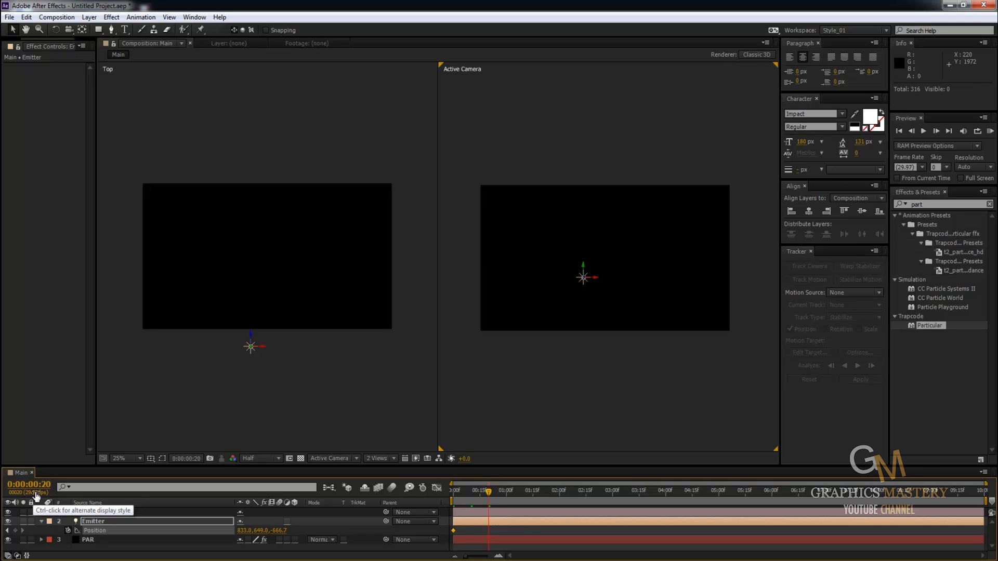
pyautogui.moveTo(47, 490); pyautogui.dragTo(51, 489)
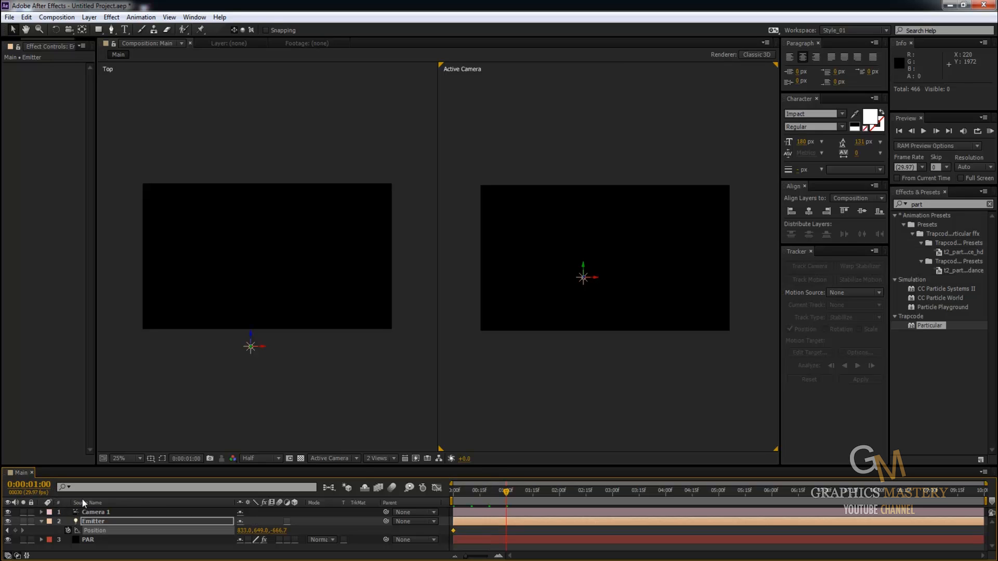
pyautogui.click(494, 526)
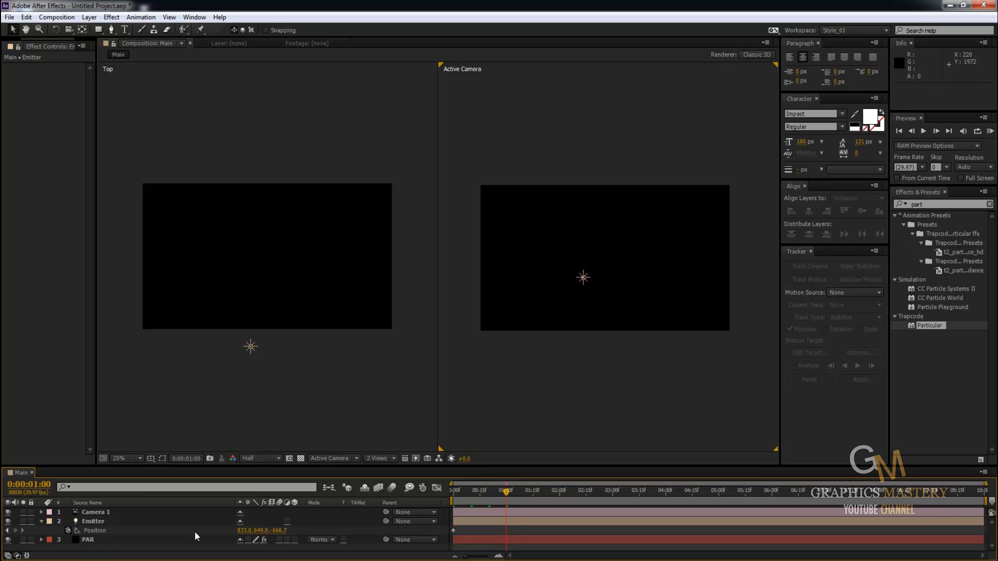
pyautogui.click(140, 522)
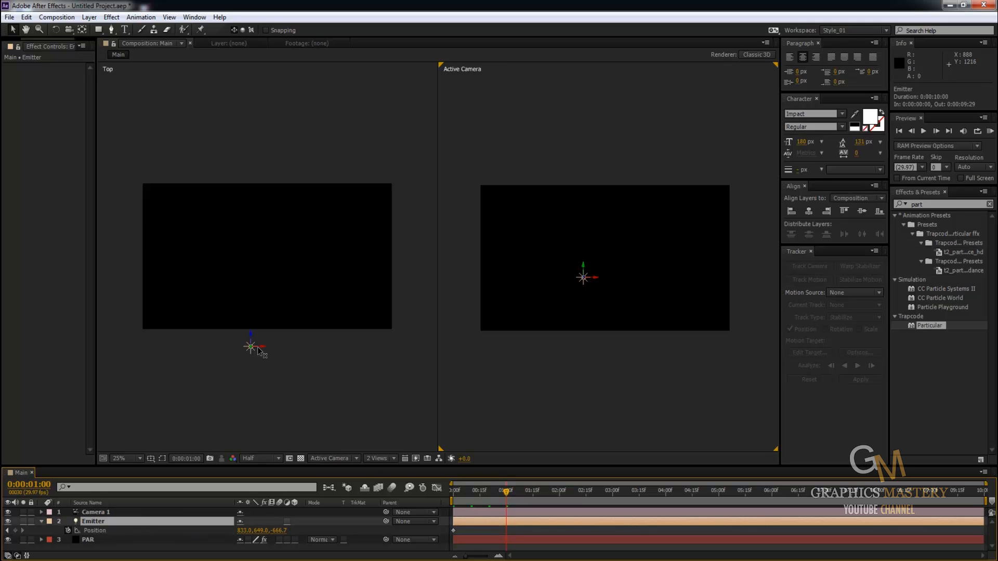
# Step: Select Camera 1 and frame its whole frustum together with the Emitter in the Top view at 25% zoom
pyautogui.click(108, 73)
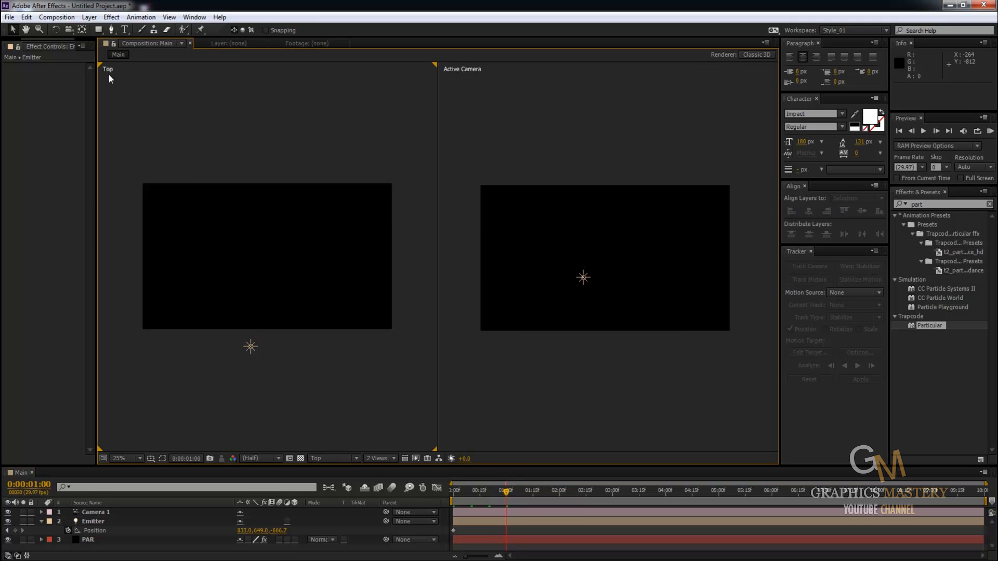
pyautogui.click(98, 513)
pyautogui.press(',')
pyautogui.press('h')
pyautogui.moveTo(315, 326); pyautogui.dragTo(319, 259)
pyautogui.scroll(1, 270, 238)
pyautogui.press('v')
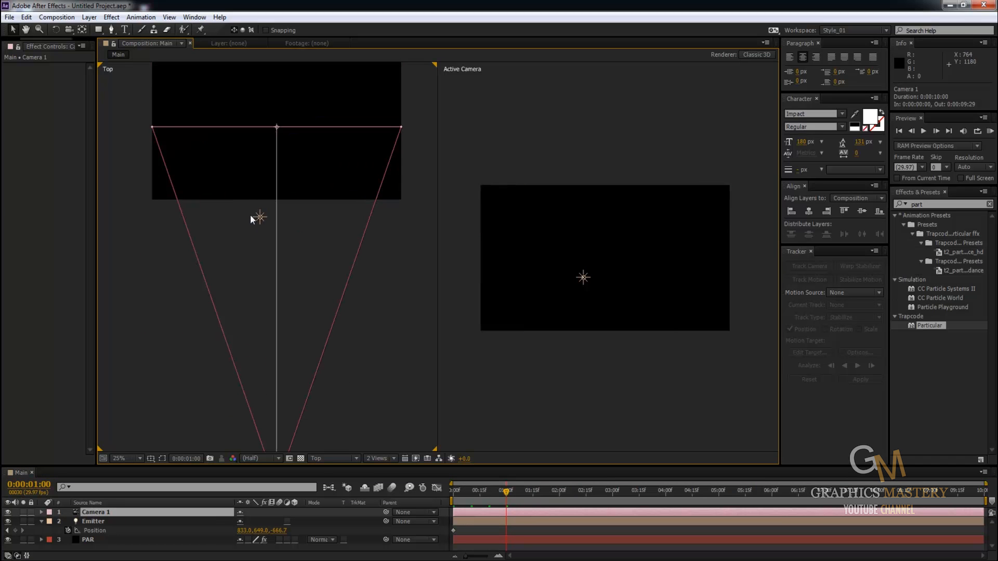
pyautogui.press('.')
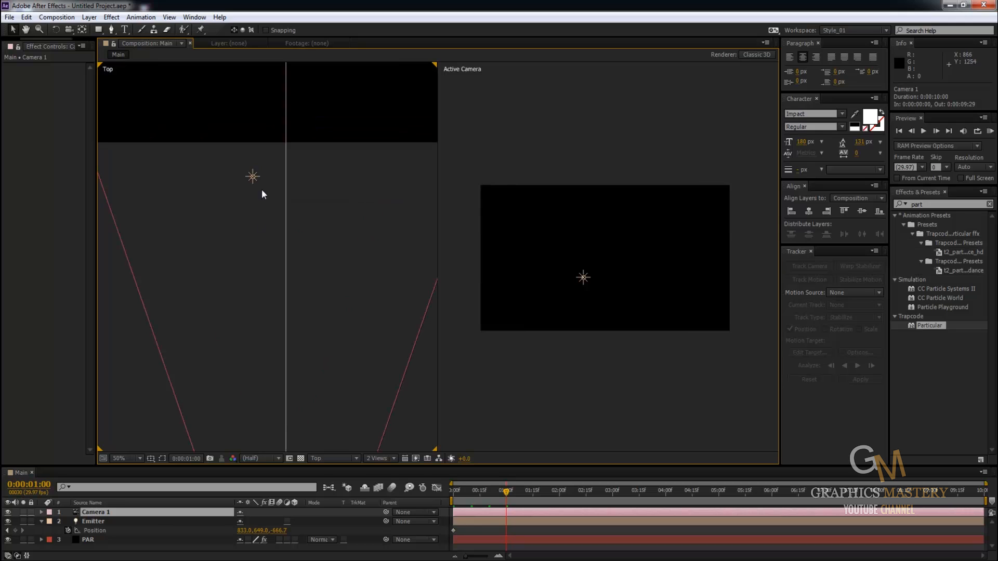
pyautogui.press(',')
pyautogui.press('h')
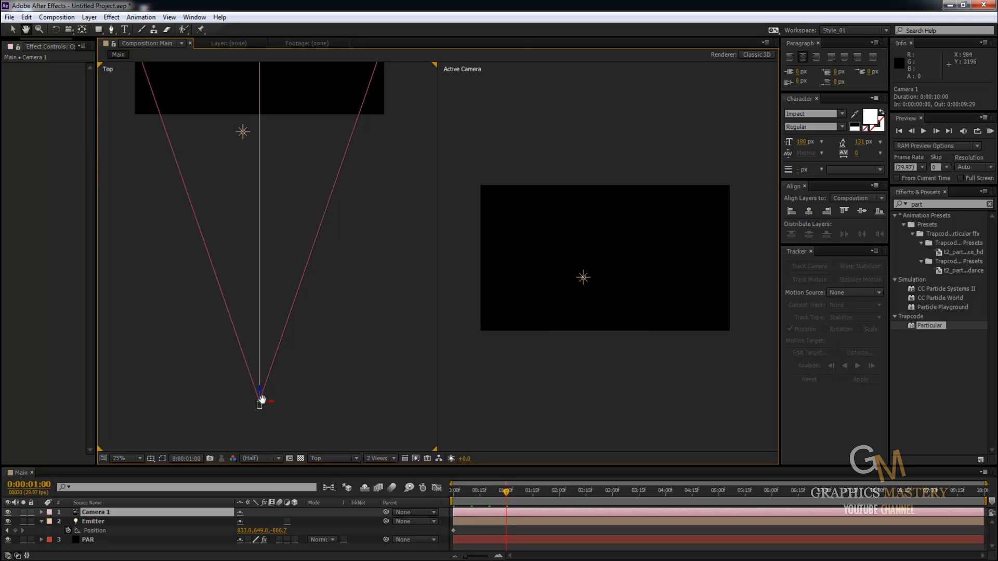
pyautogui.moveTo(279, 339); pyautogui.dragTo(270, 375)
pyautogui.press('v')
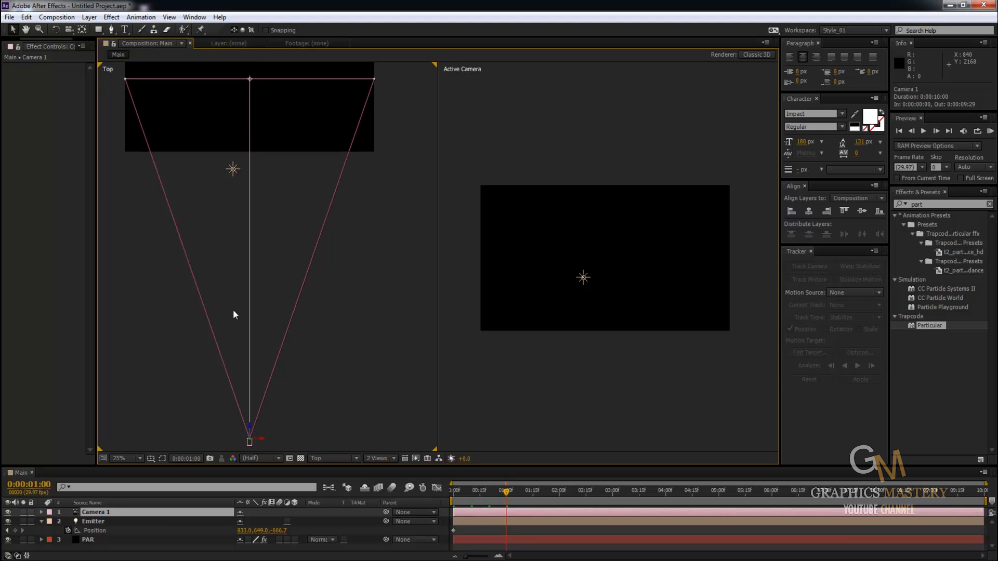
# Step: At 0:00:01:01, move the Emitter toward the camera in the Top view to about 833, 649, -2166.7
pyautogui.moveTo(500, 490)
pyautogui.mouseDown()
pyautogui.moveTo(464, 492)
pyautogui.moveTo(509, 492)
pyautogui.mouseUp()
pyautogui.click(232, 172)
pyautogui.moveTo(233, 172); pyautogui.dragTo(224, 367)
pyautogui.scroll(2, 626, 296)
pyautogui.moveTo(626, 297); pyautogui.dragTo(631, 324)
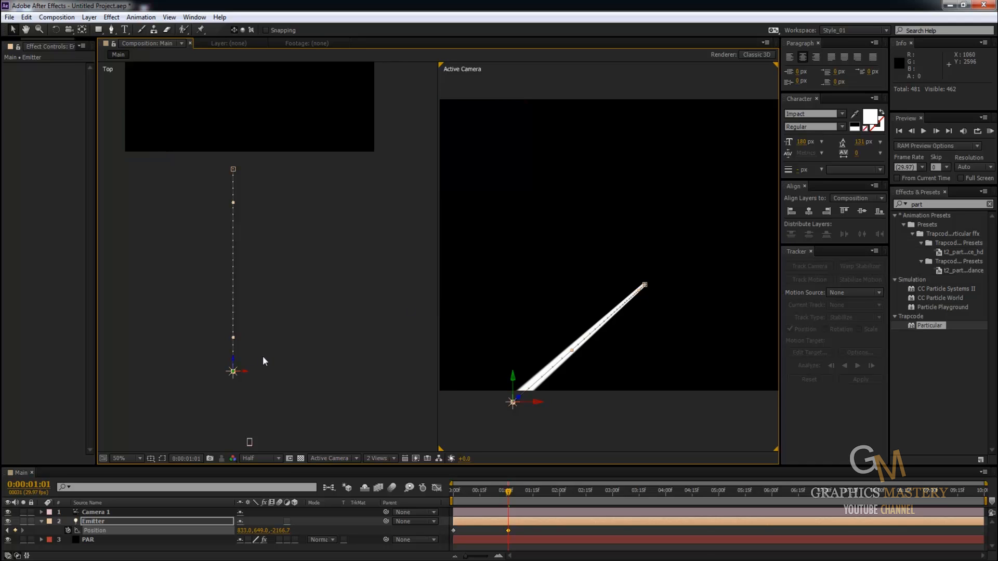
# Step: Check the streak against Camera 1's placement and move the Emitter at 0:00:01:01 closer to the camera, to Z about -2662.7
pyautogui.moveTo(495, 498)
pyautogui.mouseDown()
pyautogui.moveTo(455, 495)
pyautogui.moveTo(495, 494)
pyautogui.mouseUp()
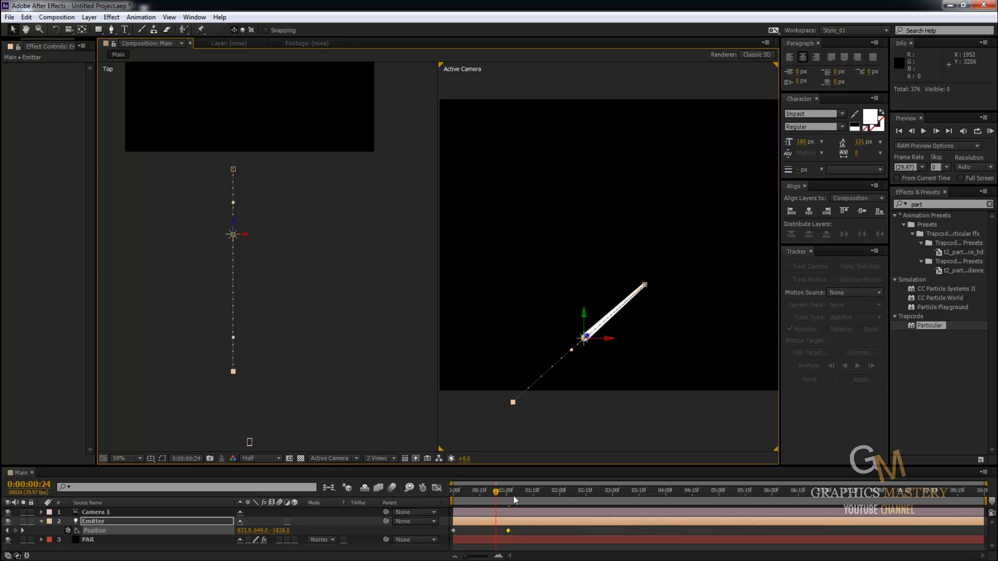
pyautogui.press('k')
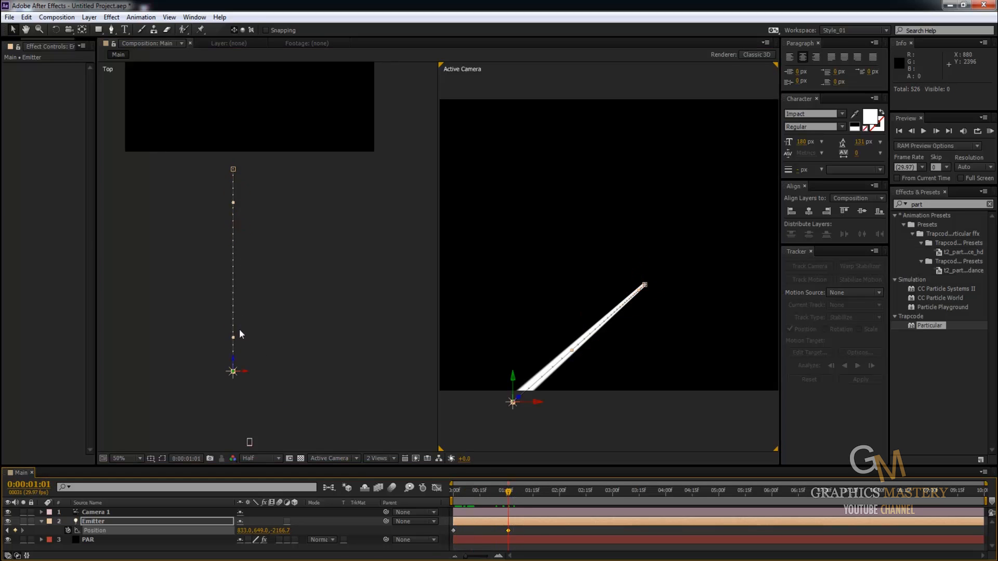
pyautogui.click(250, 443)
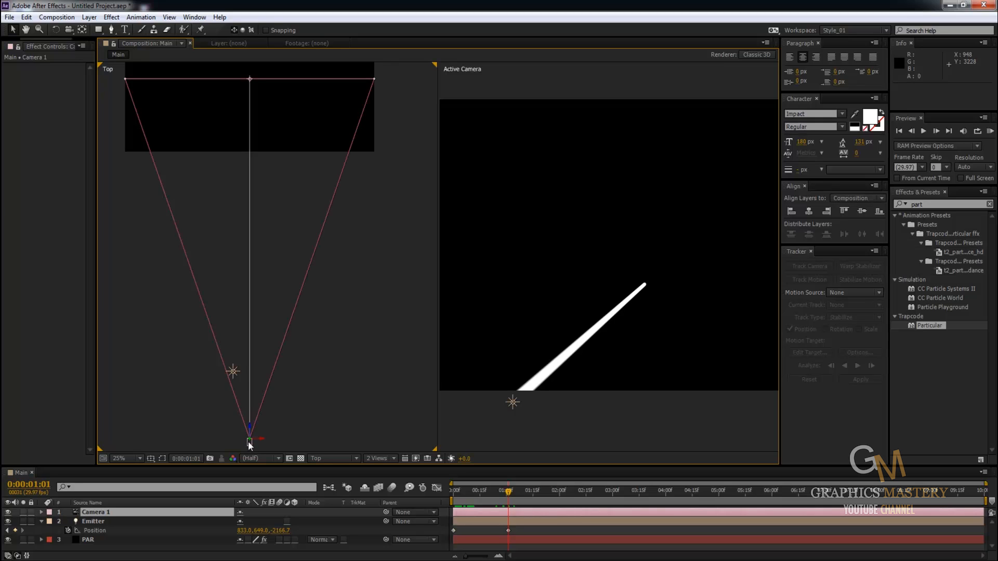
pyautogui.click(233, 372)
pyautogui.moveTo(233, 372); pyautogui.dragTo(233, 435)
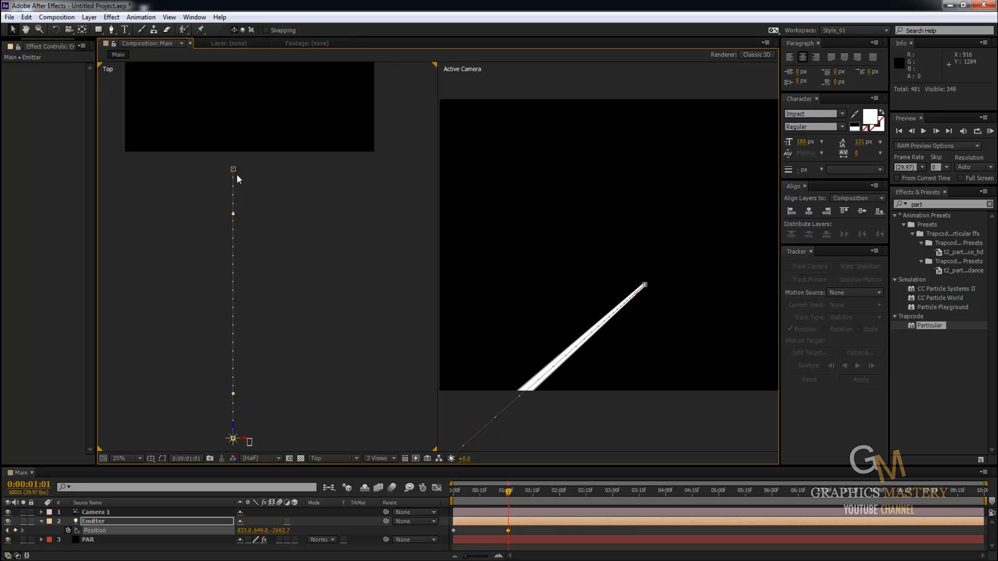
# Step: Curve the Emitter's motion path in the Top view by pulling the first Position keyframe's handle outward along positive X
pyautogui.press('h')
pyautogui.press('.')
pyautogui.moveTo(235, 207); pyautogui.dragTo(280, 139)
pyautogui.scroll(-2, 280, 144)
pyautogui.moveTo(258, 205); pyautogui.dragTo(262, 178)
pyautogui.press('v')
pyautogui.scroll(2, 260, 152)
pyautogui.press('h')
pyautogui.scroll(2, 272, 205)
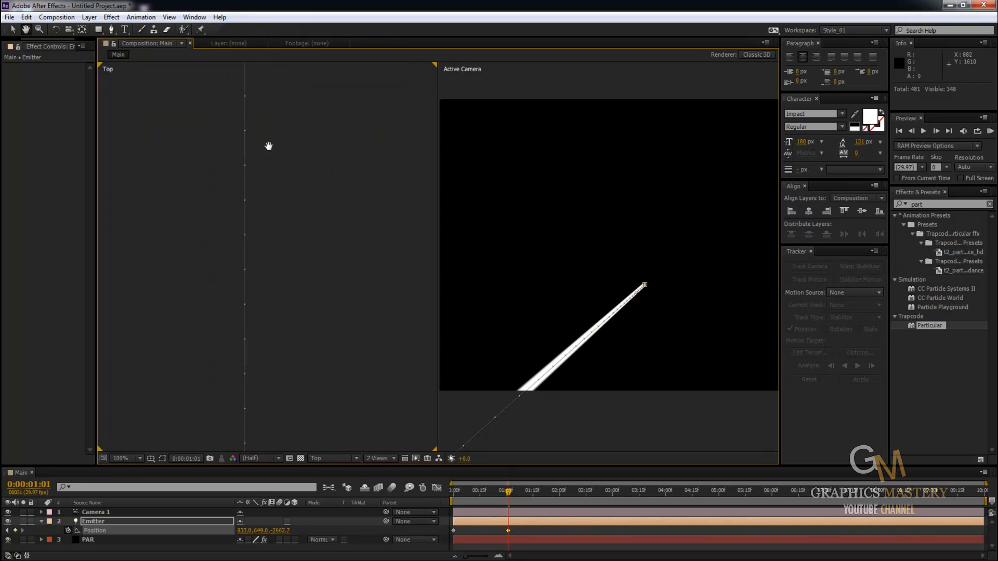
pyautogui.moveTo(272, 196); pyautogui.dragTo(272, 203)
pyautogui.press('v')
pyautogui.moveTo(270, 206); pyautogui.dragTo(395, 201)
pyautogui.scroll(-2, 371, 216)
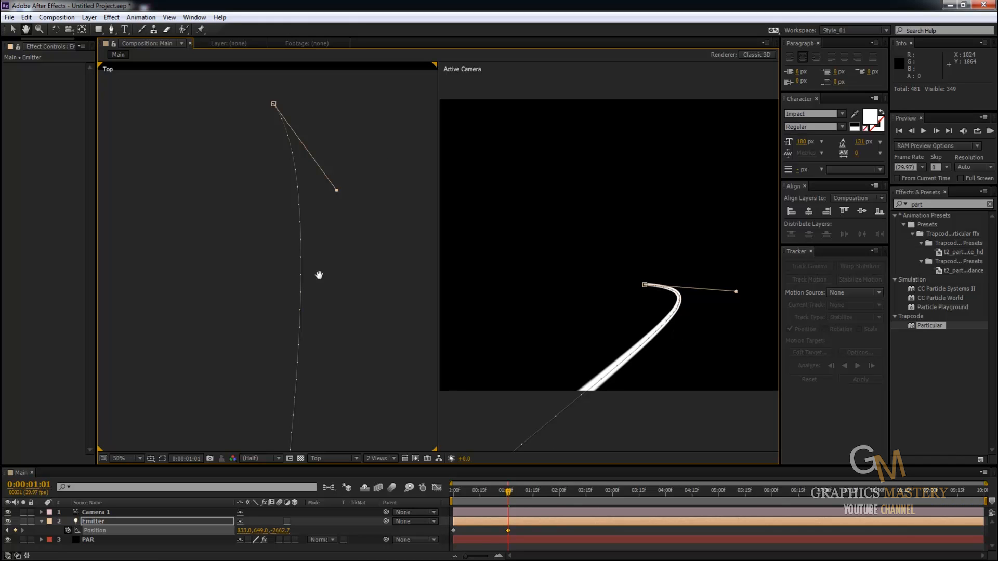
pyautogui.scroll(-2, 319, 270)
pyautogui.moveTo(323, 335); pyautogui.dragTo(318, 304)
pyautogui.press('v')
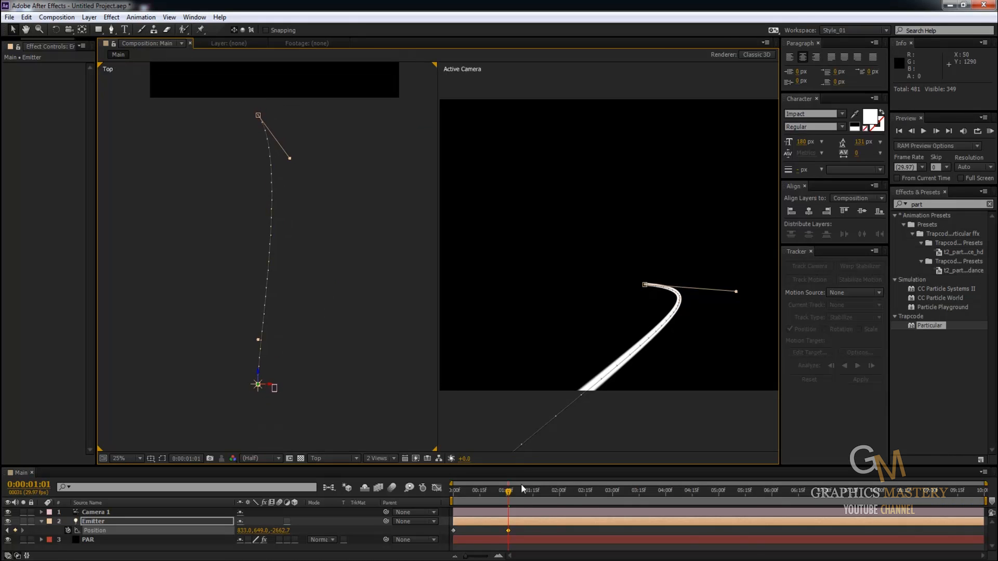
# Step: Scrub the streak and reposition the Emitter at 0:00:01:01 to about 913, 445, -2662.7
pyautogui.moveTo(508, 490)
pyautogui.mouseDown()
pyautogui.moveTo(450, 490)
pyautogui.moveTo(500, 492)
pyautogui.mouseUp()
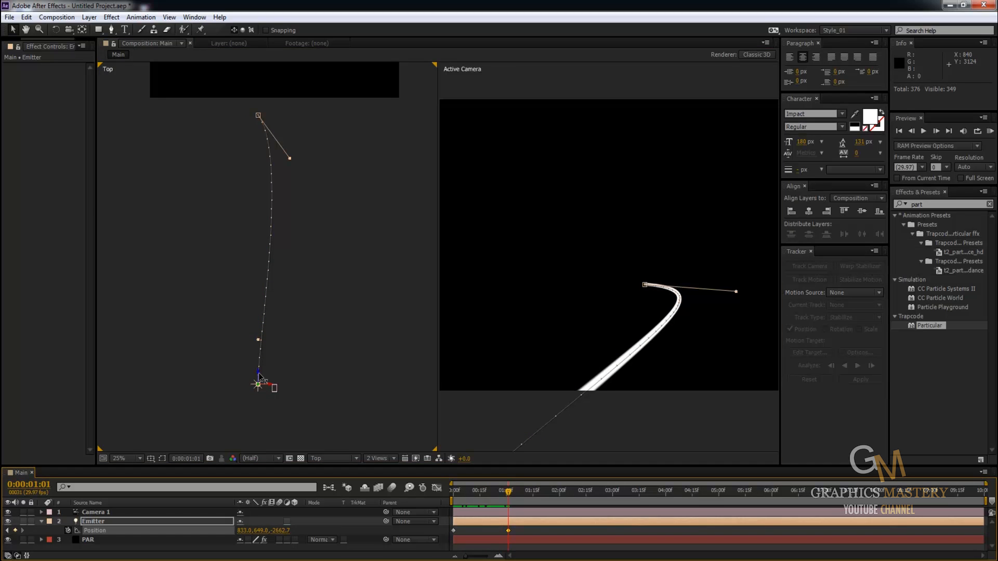
pyautogui.moveTo(259, 389); pyautogui.dragTo(259, 361)
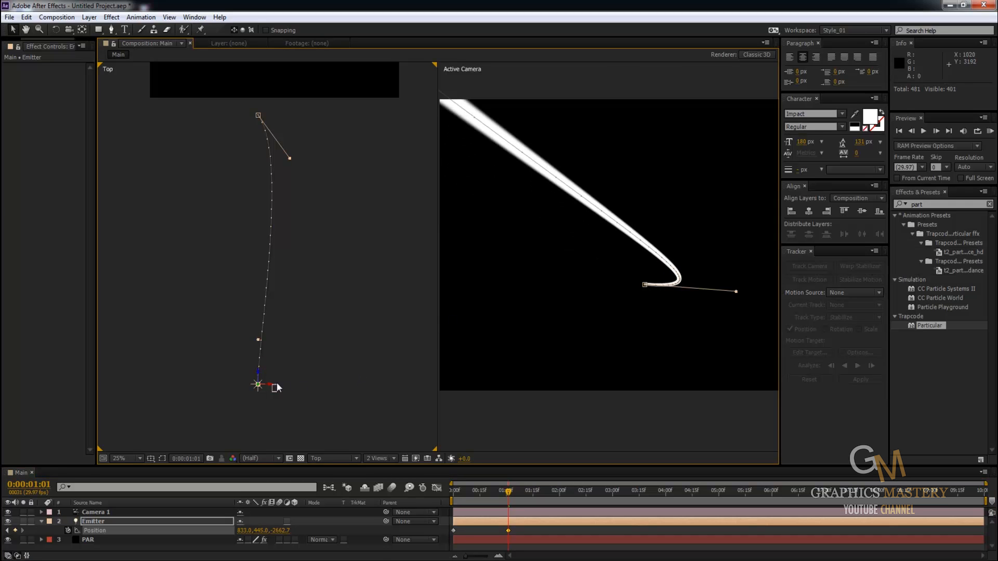
pyautogui.moveTo(271, 385); pyautogui.dragTo(297, 393)
pyautogui.press('space')
pyautogui.moveTo(614, 307); pyautogui.dragTo(501, 323)
pyautogui.scroll(-2, 493, 326)
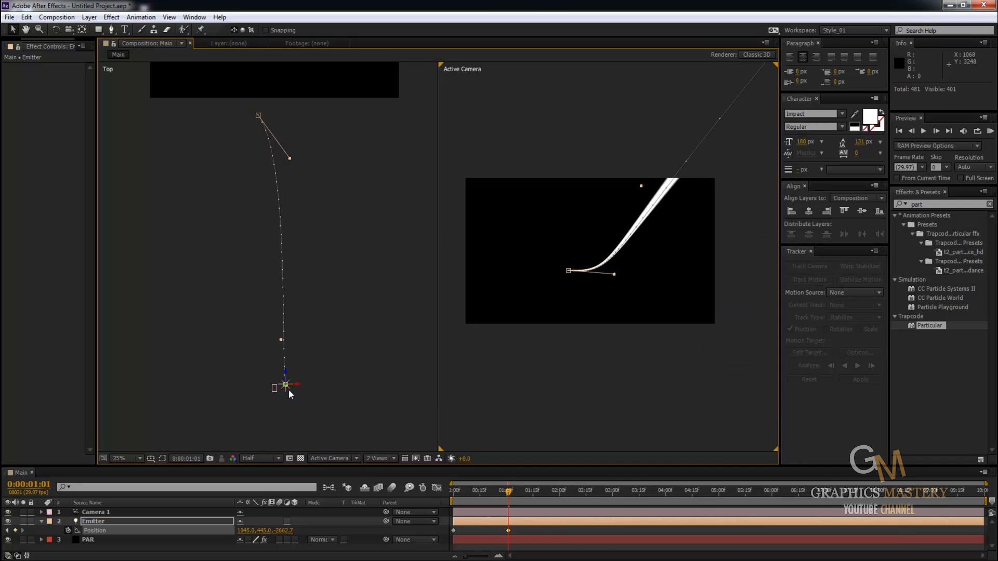
pyautogui.moveTo(296, 385); pyautogui.dragTo(279, 385)
pyautogui.click(565, 388)
pyautogui.scroll(2, 557, 339)
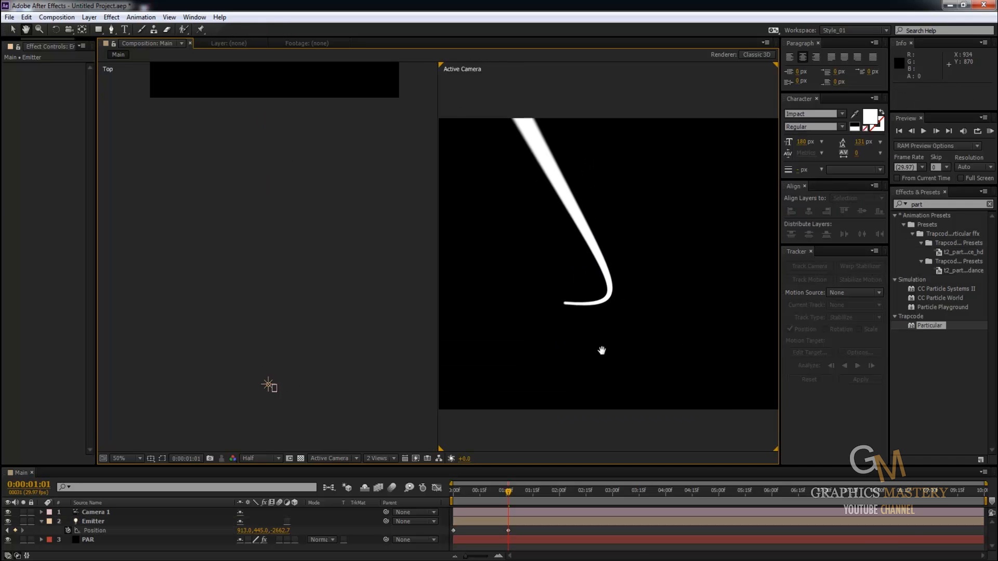
# Step: Preview the streak animation from 0:00:00:00 to 0:00:01:01 and examine its curve in the Active Camera view
pyautogui.moveTo(503, 487); pyautogui.dragTo(453, 488)
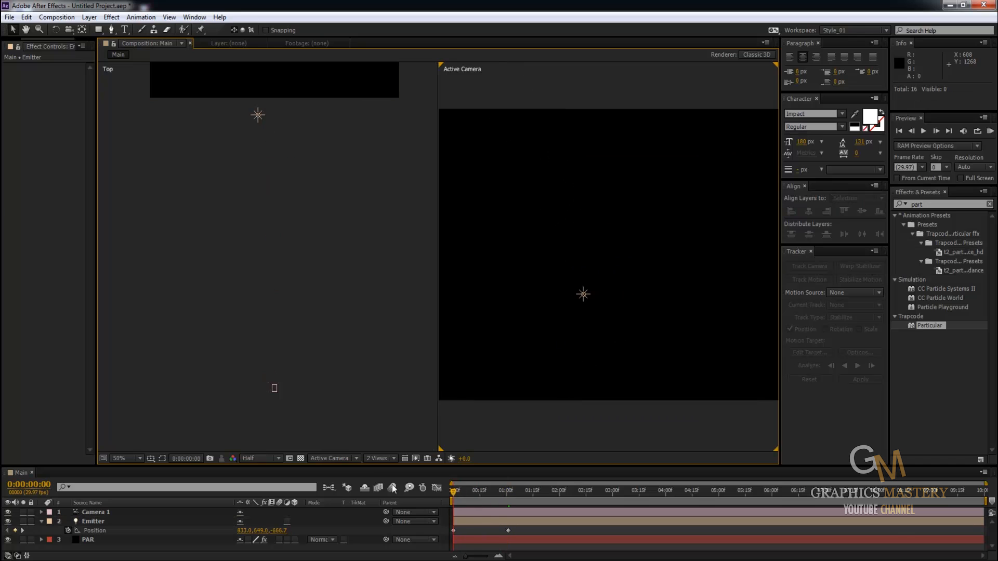
pyautogui.press('space')
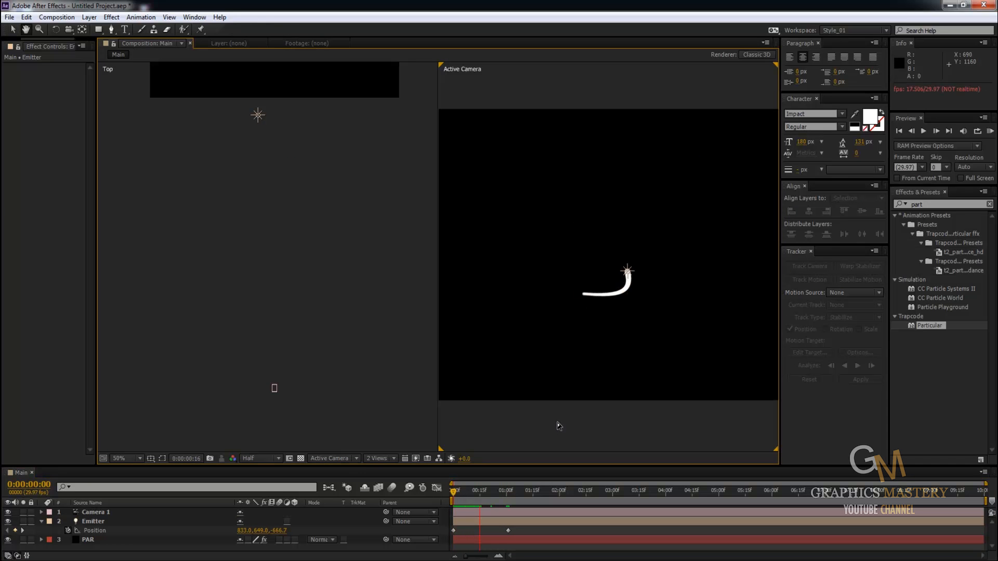
pyautogui.scroll(-2, 667, 298)
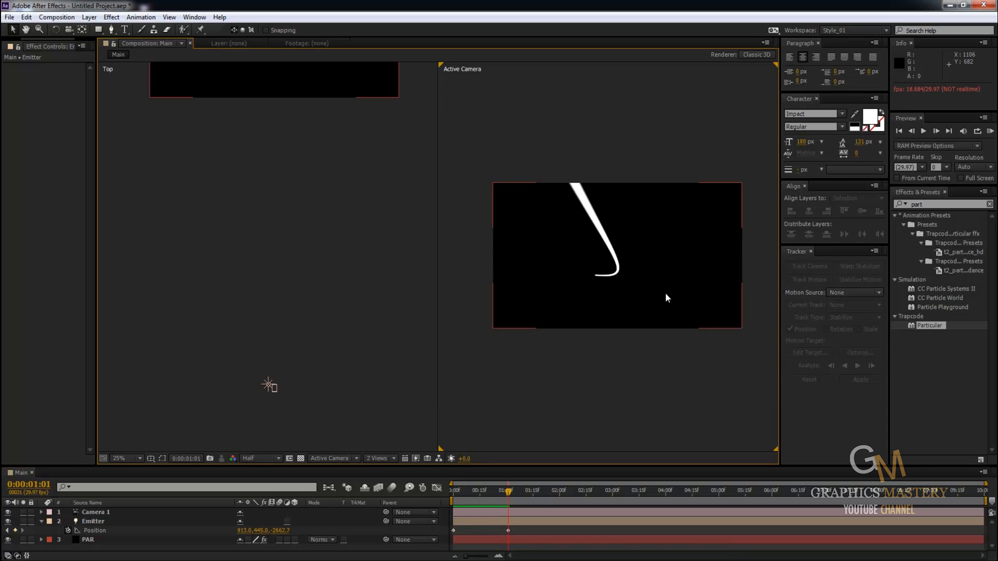
pyautogui.scroll(2, 666, 292)
pyautogui.scroll(-2, 665, 292)
pyautogui.scroll(2, 635, 294)
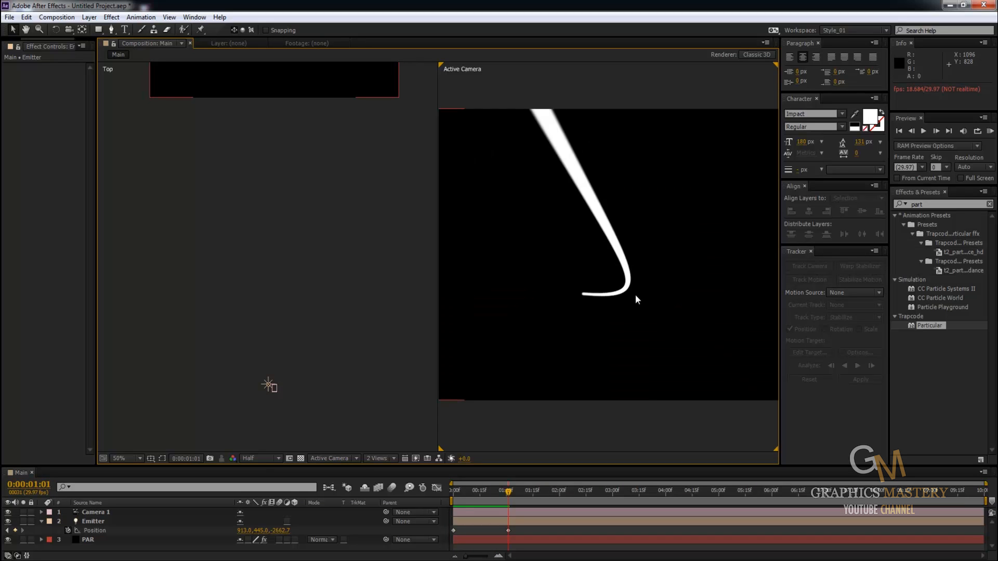
pyautogui.press('h')
pyautogui.moveTo(635, 295); pyautogui.dragTo(658, 301)
pyautogui.scroll(-2, 658, 280)
pyautogui.moveTo(645, 265); pyautogui.dragTo(635, 268)
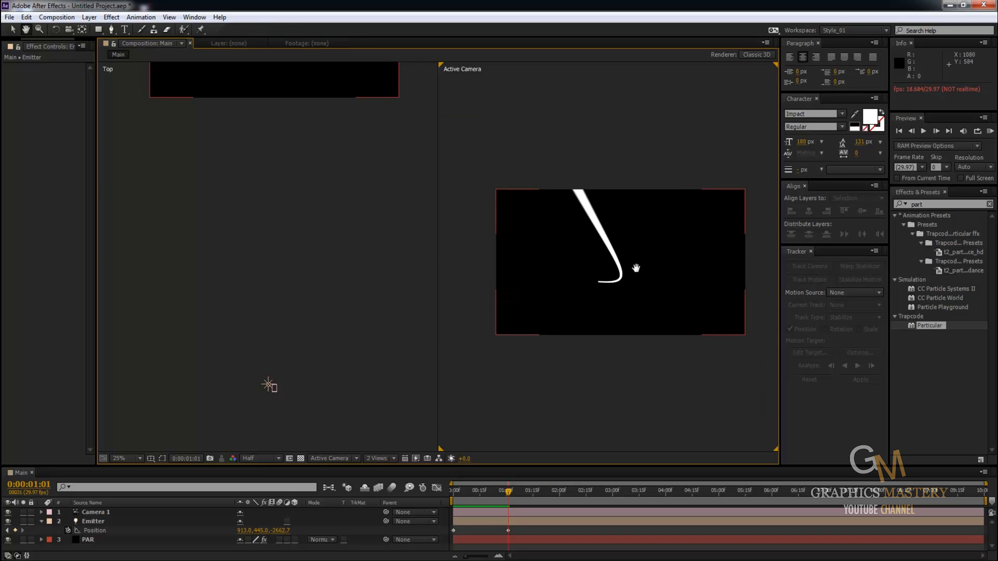
pyautogui.press('v')
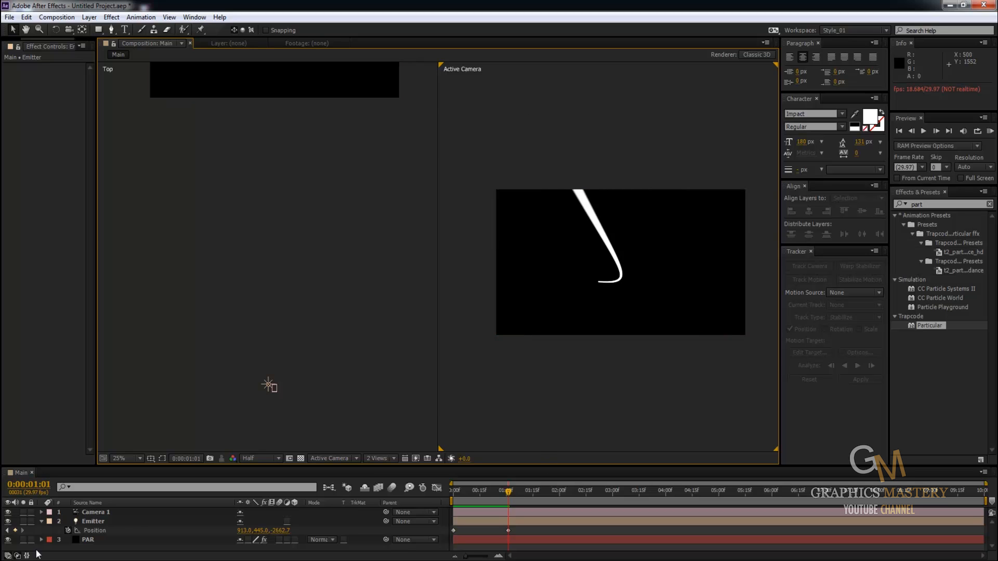
# Step: Lower the Emitter at 0:00:01:01 to about 913, 503, -2662.7, dismiss the system notification and scrub through the streak
pyautogui.click(96, 522)
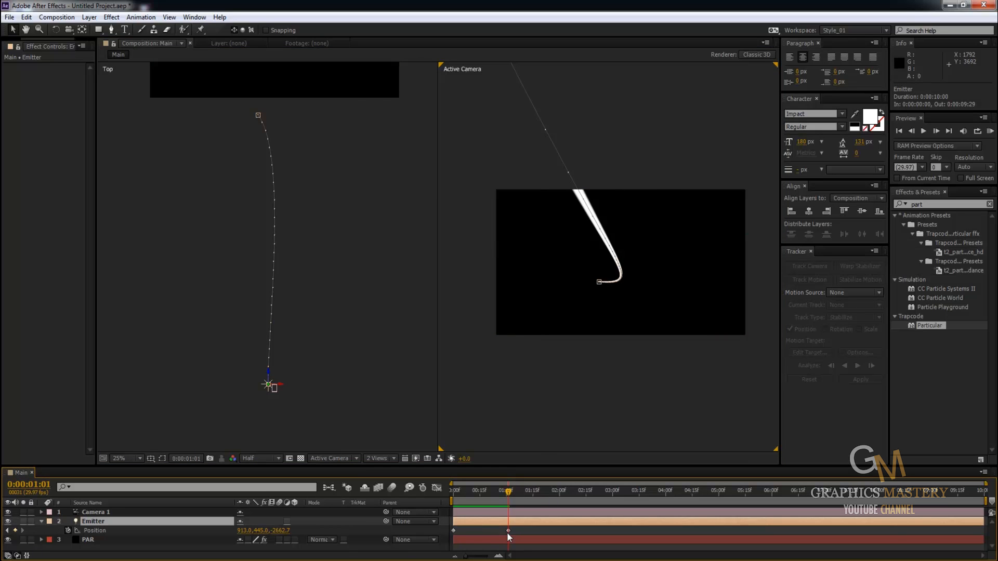
pyautogui.scroll(2, 351, 328)
pyautogui.press('space')
pyautogui.moveTo(350, 331); pyautogui.dragTo(373, 226)
pyautogui.moveTo(355, 348); pyautogui.dragTo(355, 306)
pyautogui.moveTo(292, 368); pyautogui.dragTo(295, 383)
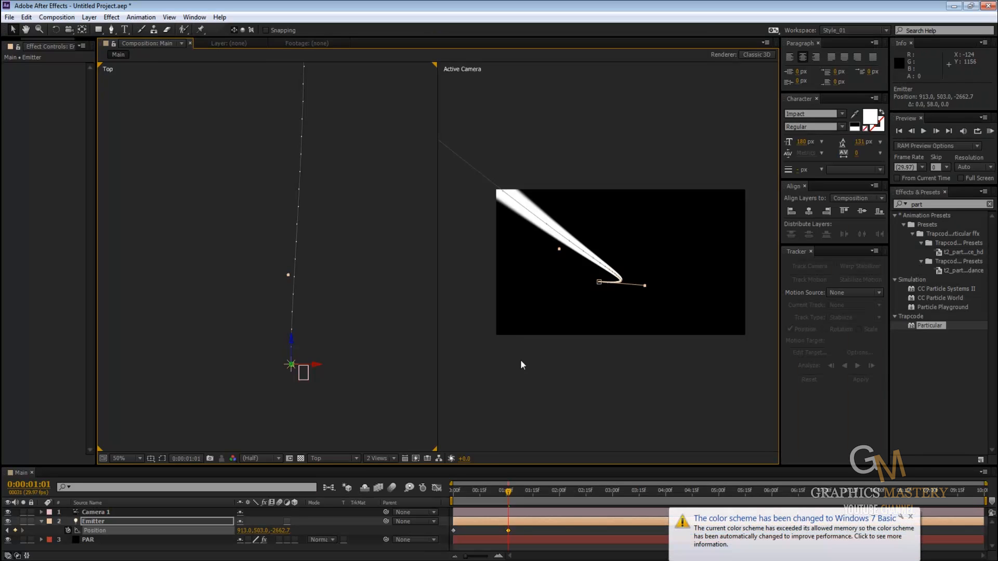
pyautogui.click(910, 517)
pyautogui.moveTo(476, 490); pyautogui.dragTo(504, 504)
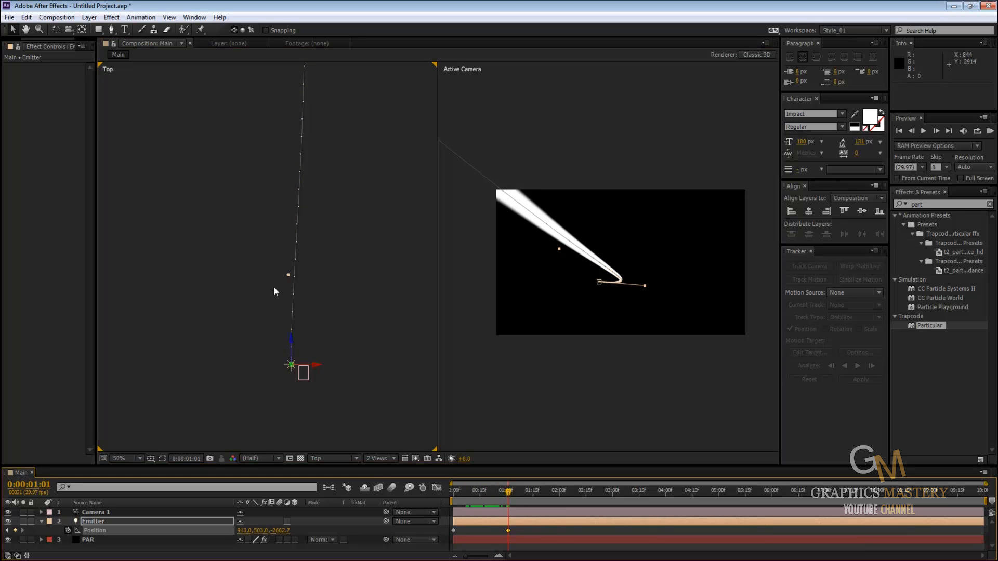
# Step: Bend the end of the Emitter's motion path in the Top view by pulling the last keyframe's handle toward positive X, and inspect the streak
pyautogui.press('space')
pyautogui.moveTo(315, 193); pyautogui.dragTo(303, 307)
pyautogui.moveTo(308, 240); pyautogui.dragTo(322, 125)
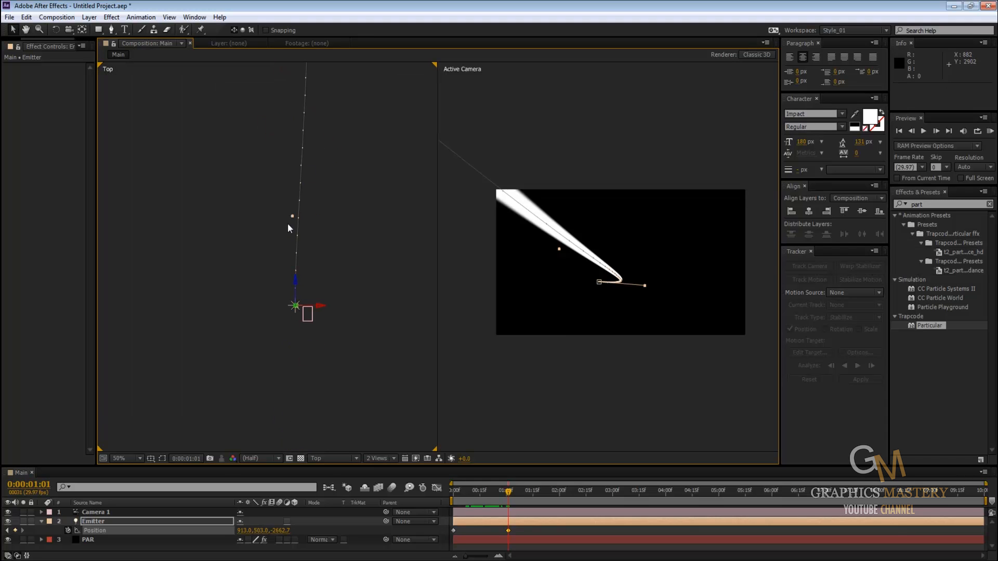
pyautogui.moveTo(294, 217); pyautogui.dragTo(344, 232)
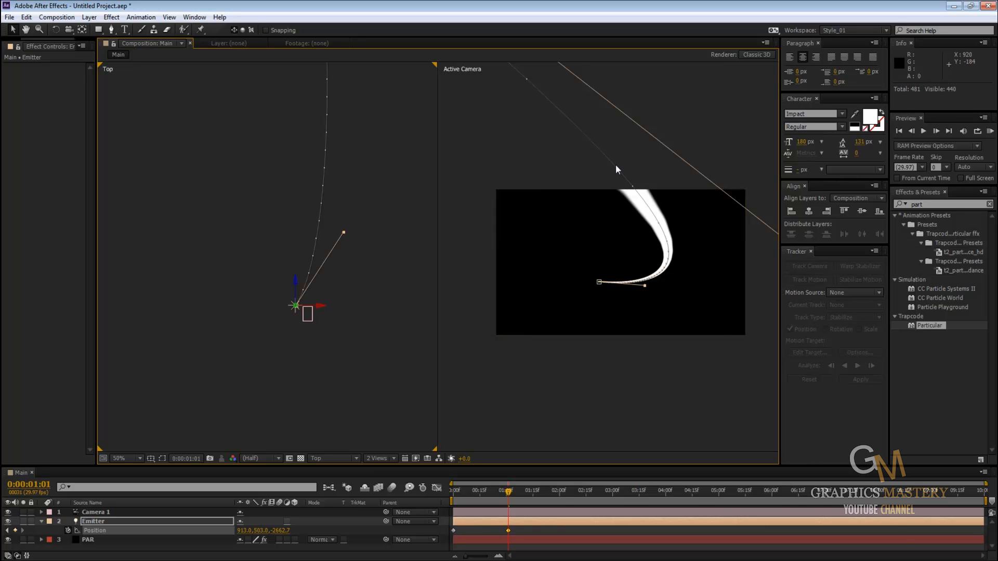
pyautogui.scroll(-1, 615, 167)
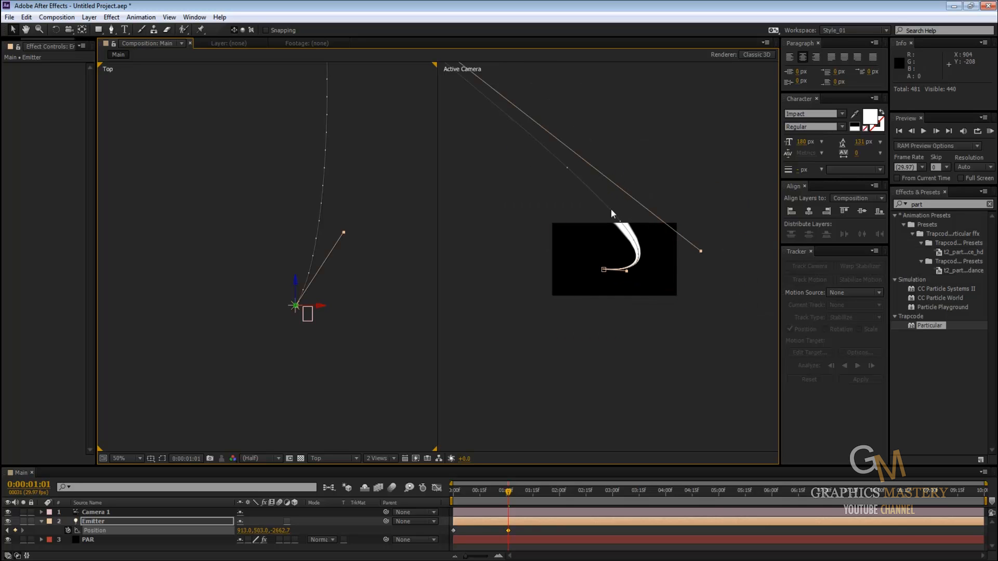
pyautogui.scroll(1, 611, 213)
pyautogui.scroll(2, 368, 218)
pyautogui.scroll(-1, 369, 219)
pyautogui.press('space')
pyautogui.moveTo(389, 188); pyautogui.dragTo(297, 381)
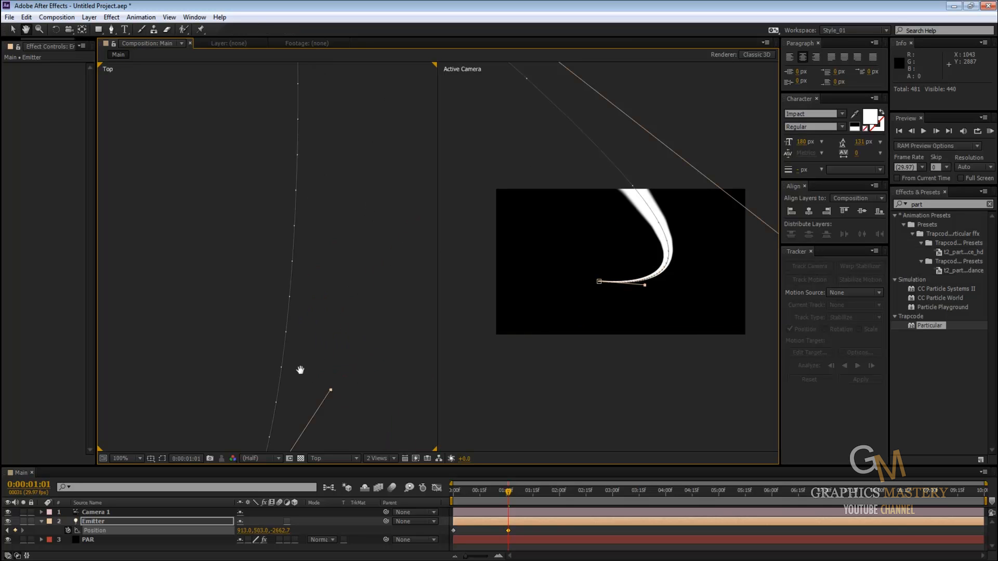
# Step: Lower the Emitter at 0:00:01:01 to about 913, 527, -2662.7 and deselect it
pyautogui.scroll(-1, 341, 209)
pyautogui.moveTo(327, 201); pyautogui.dragTo(337, 319)
pyautogui.moveTo(357, 177); pyautogui.dragTo(365, 113)
pyautogui.moveTo(345, 392); pyautogui.dragTo(368, 160)
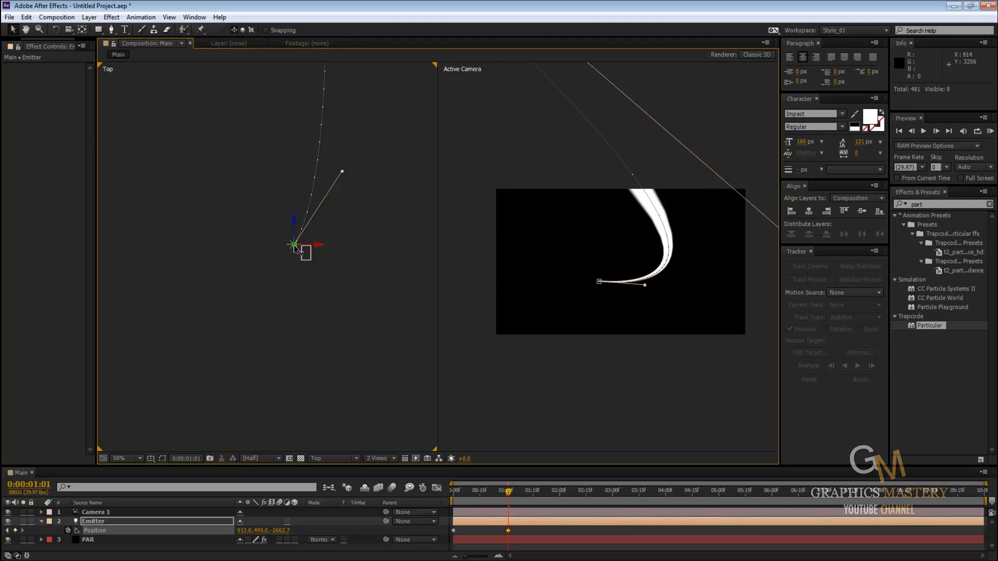
pyautogui.moveTo(302, 255)
pyautogui.mouseDown()
pyautogui.moveTo(313, 262)
pyautogui.moveTo(303, 250)
pyautogui.moveTo(313, 234)
pyautogui.moveTo(300, 263)
pyautogui.mouseUp()
pyautogui.click(350, 329)
# Step: Scrub to 0:00:01:00 and preview the streak from 0:00:00:00, examining the curve in the Active Camera view
pyautogui.moveTo(536, 496)
pyautogui.mouseDown()
pyautogui.moveTo(452, 493)
pyautogui.moveTo(508, 516)
pyautogui.mouseUp()
pyautogui.click(624, 191)
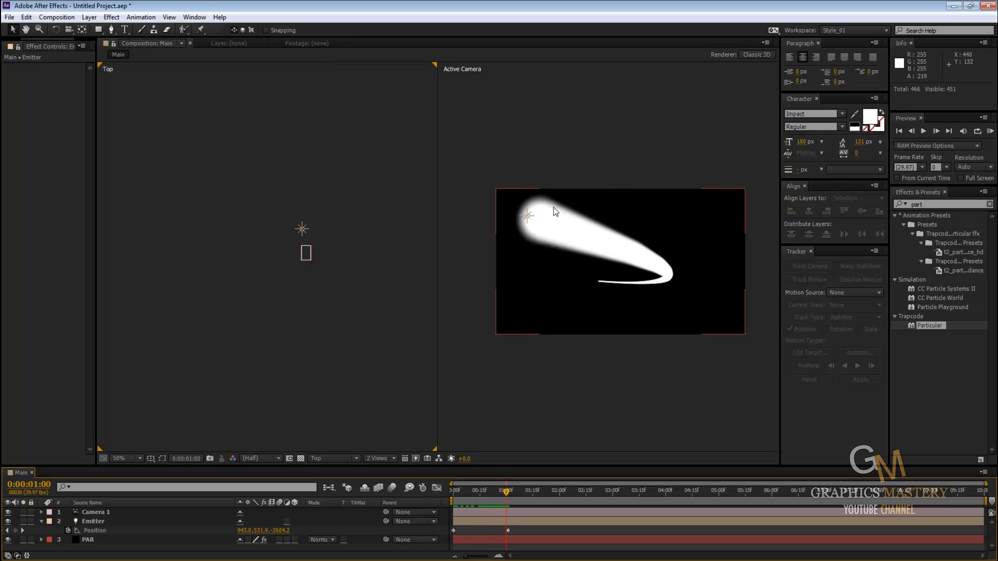
pyautogui.scroll(2, 657, 261)
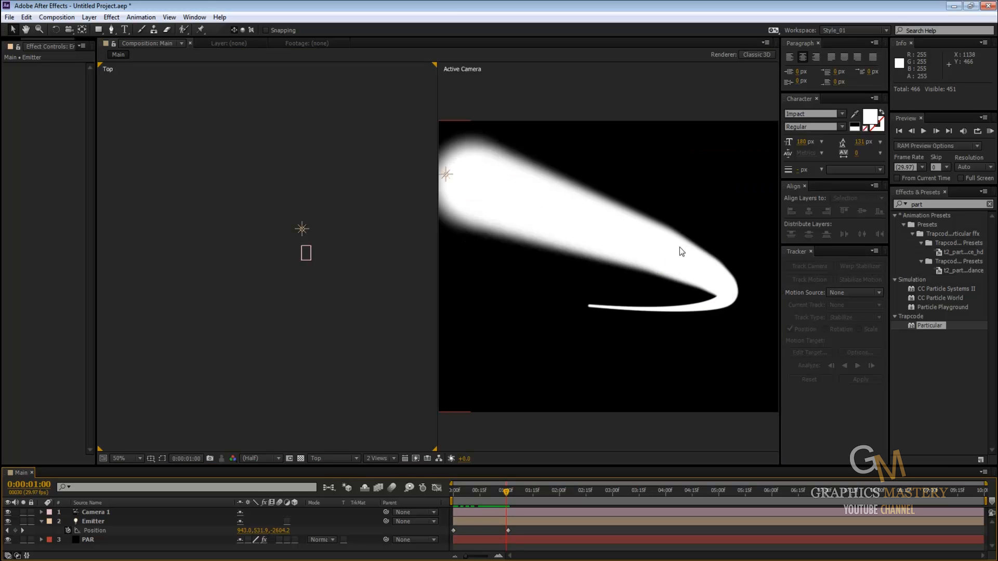
pyautogui.scroll(-1, 679, 248)
pyautogui.scroll(1, 679, 247)
pyautogui.scroll(-1, 679, 248)
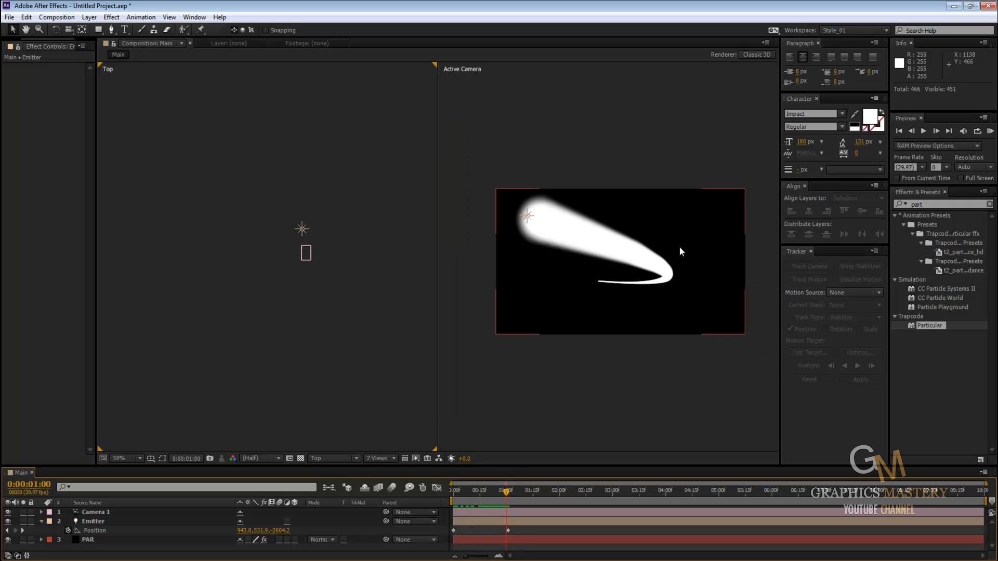
pyautogui.moveTo(514, 498); pyautogui.dragTo(444, 492)
pyautogui.click(597, 431)
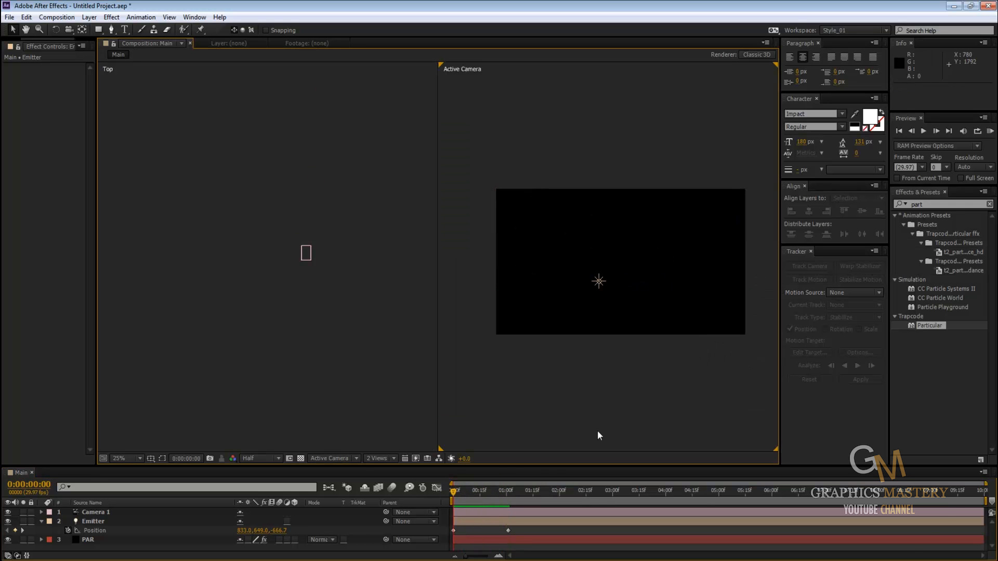
pyautogui.press('space')
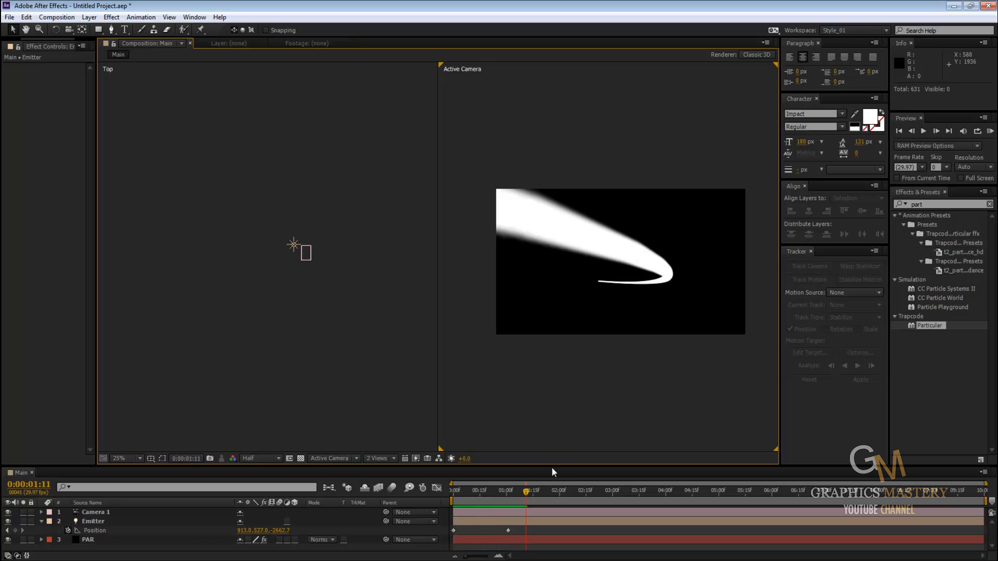
pyautogui.moveTo(526, 496); pyautogui.dragTo(485, 495)
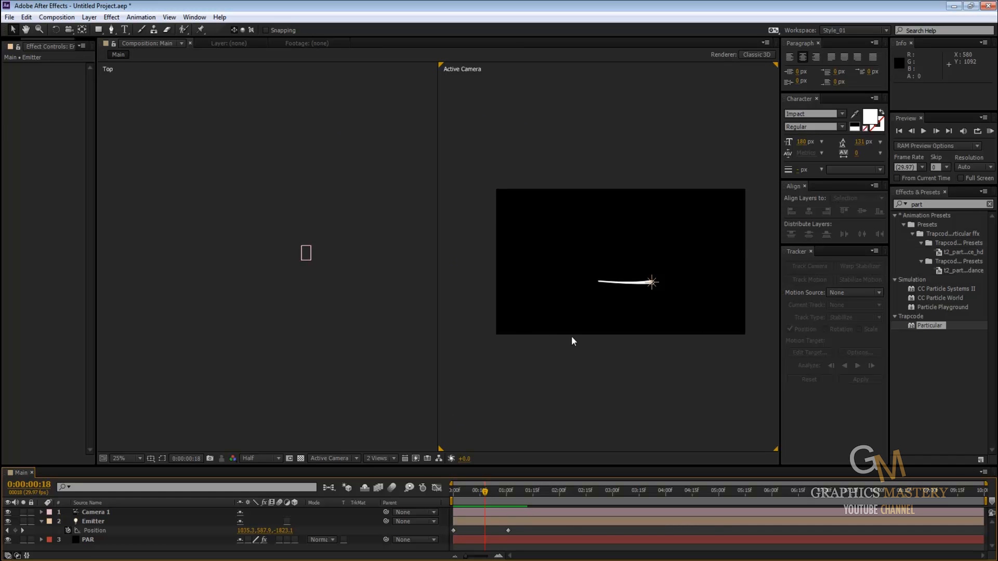
# Step: Switch the composition to a single view showing the Active Camera
pyautogui.click(378, 458)
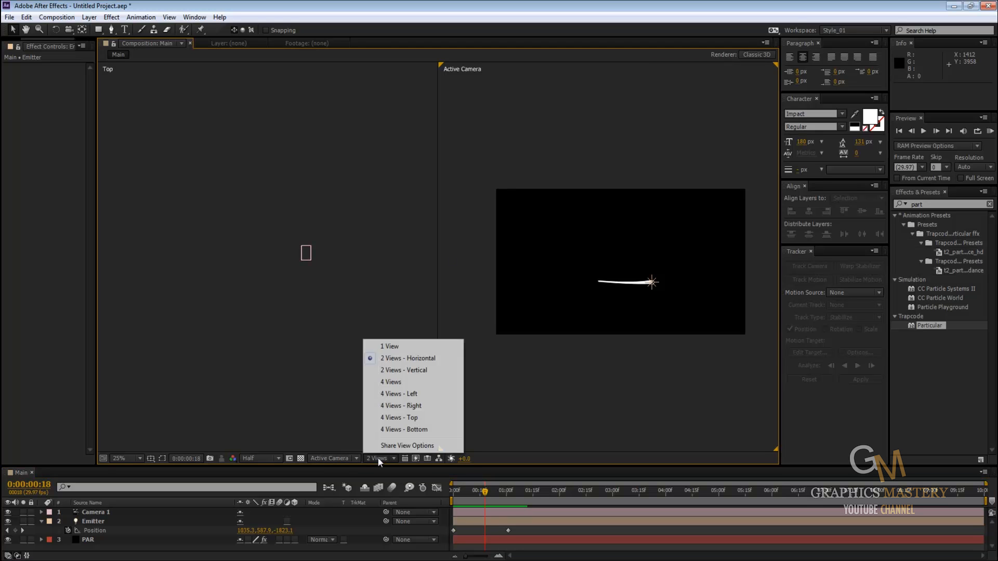
pyautogui.click(394, 350)
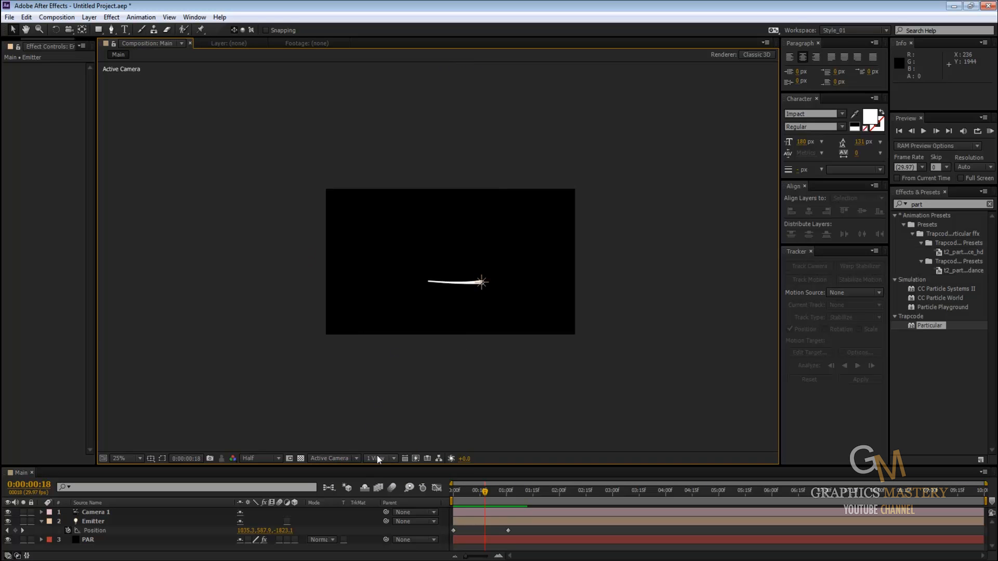
pyautogui.click(344, 459)
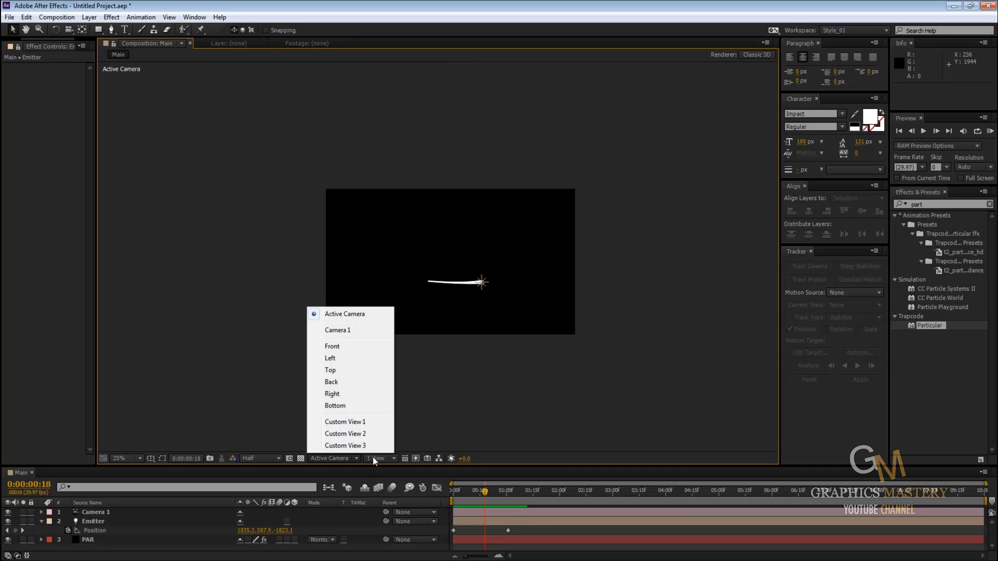
pyautogui.click(512, 391)
pyautogui.scroll(2, 512, 391)
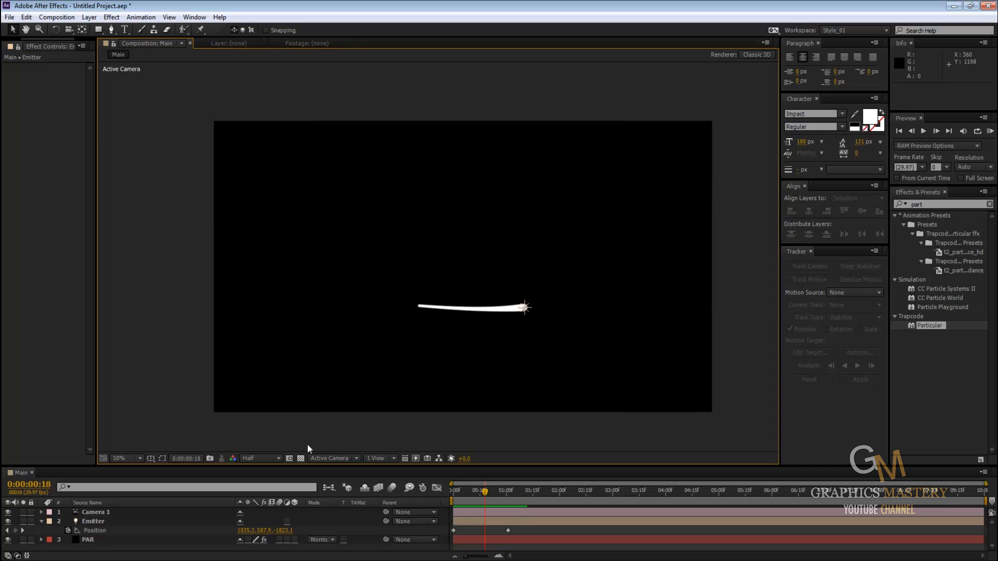
# Step: Inspect the streak in the Front view at 0:00:00:16 and compare it with the Active Camera view at 0:00:01:00
pyautogui.click(322, 457)
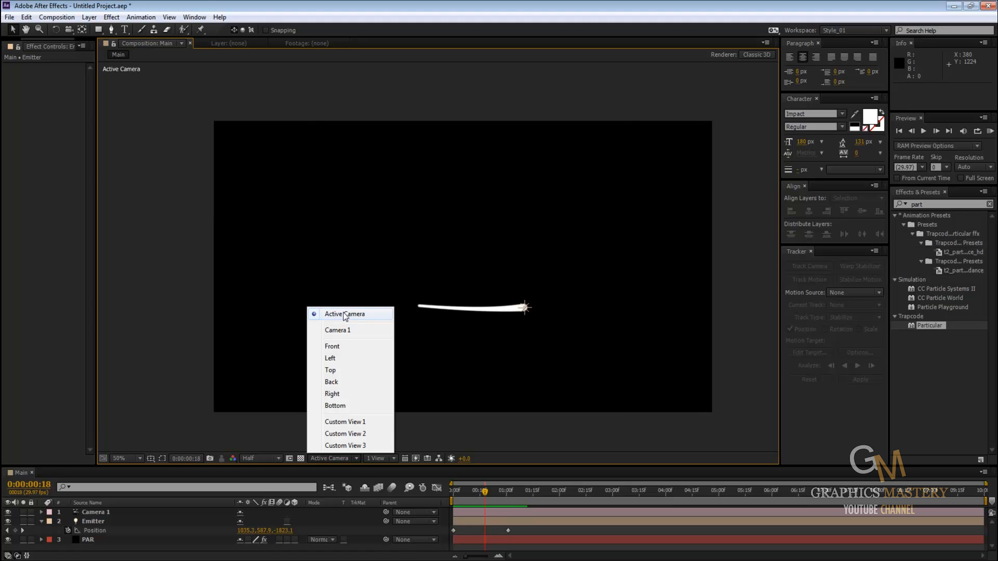
pyautogui.click(334, 346)
pyautogui.moveTo(485, 493); pyautogui.dragTo(481, 471)
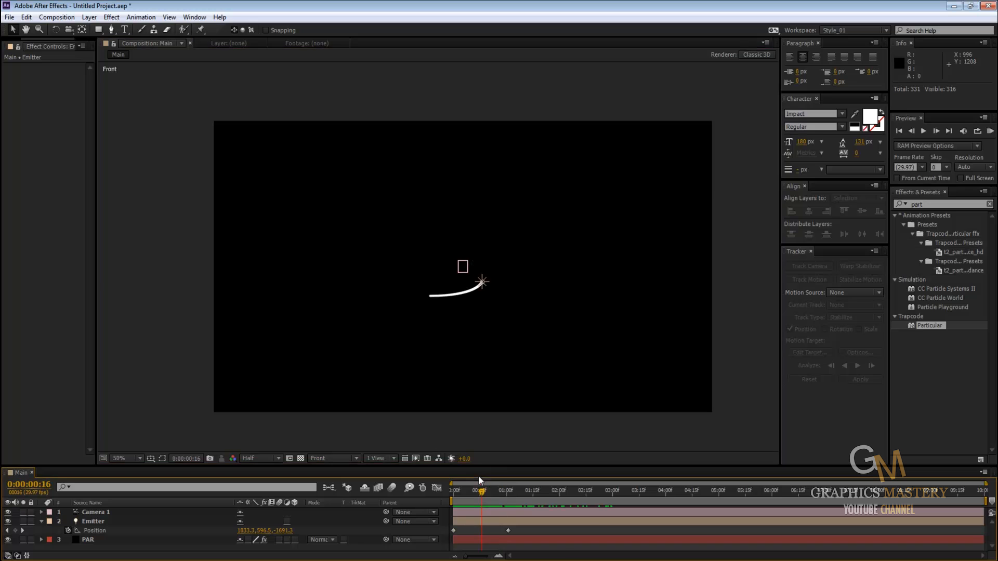
pyautogui.click(344, 462)
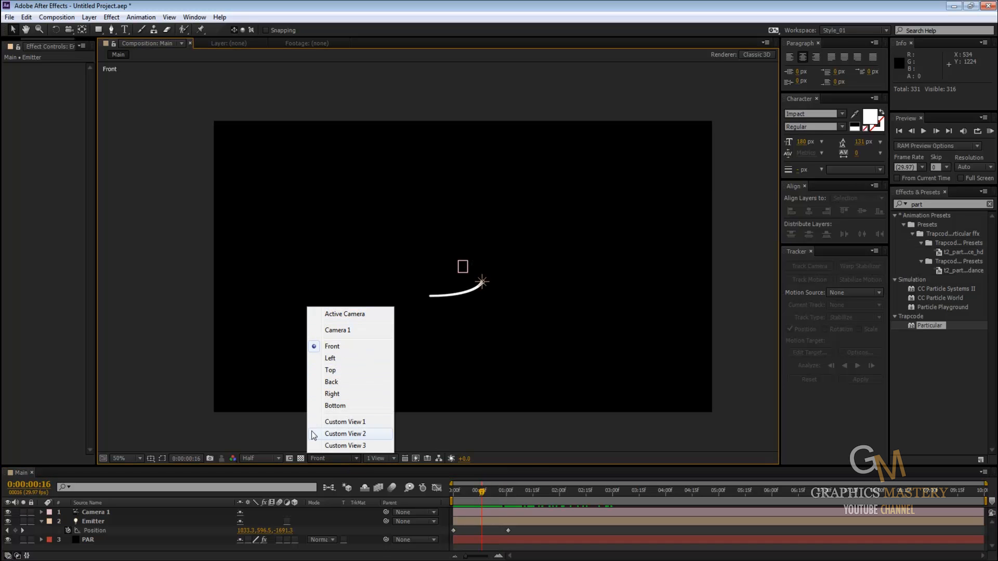
pyautogui.click(334, 315)
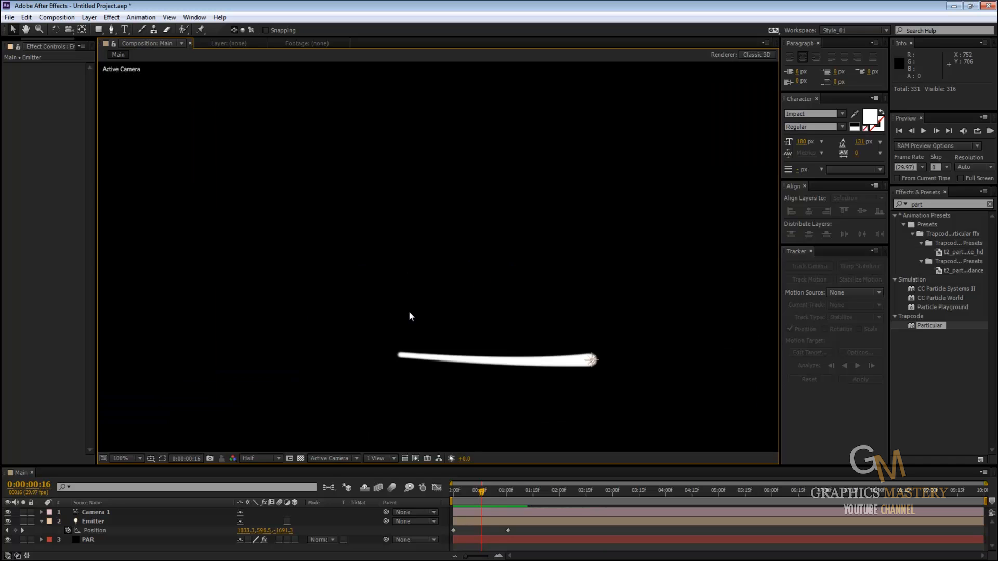
pyautogui.moveTo(484, 494); pyautogui.dragTo(507, 500)
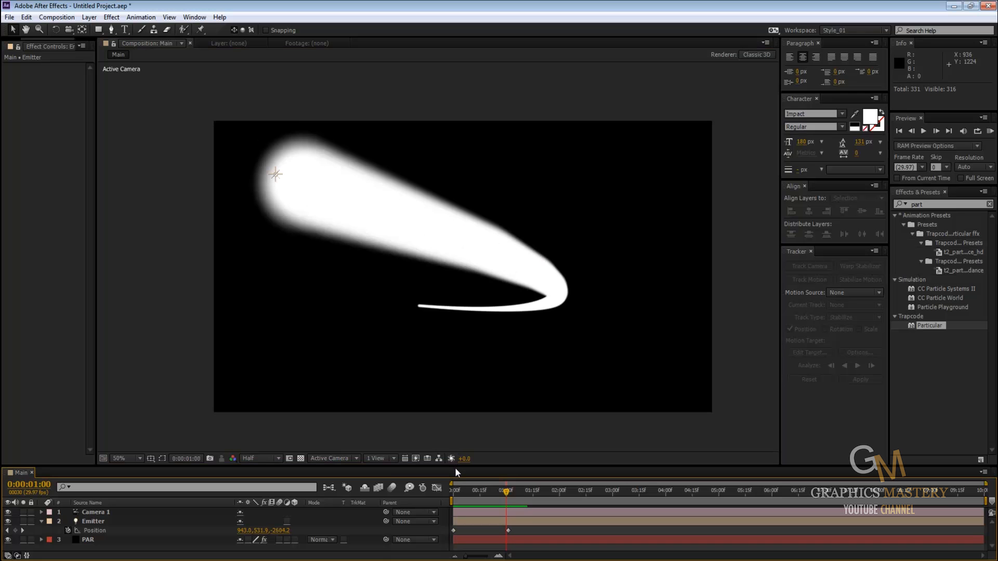
# Step: Enlarge the timeline and effect controls areas and expand the PAR layer's Particular settings
pyautogui.moveTo(455, 467); pyautogui.dragTo(447, 404)
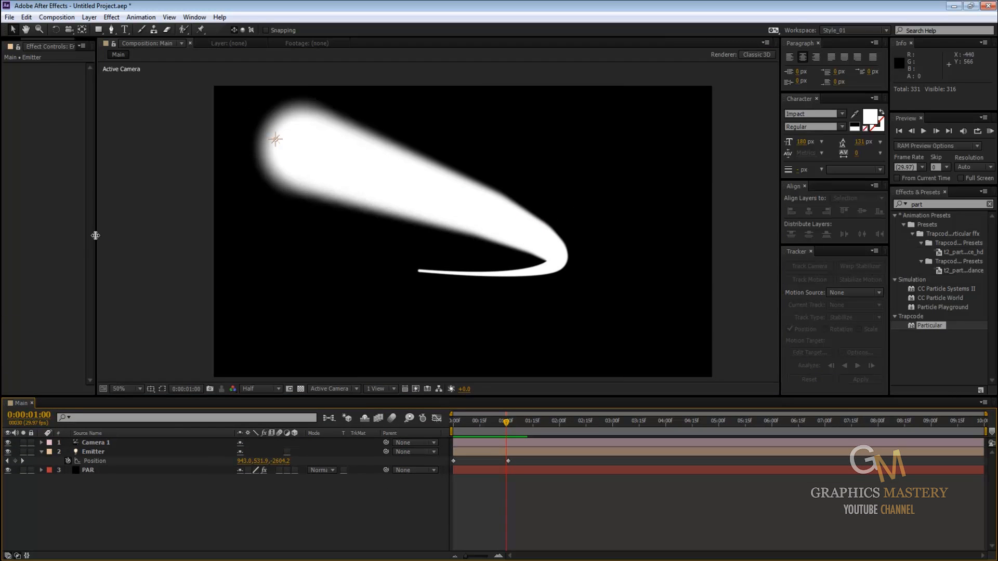
pyautogui.moveTo(97, 235); pyautogui.dragTo(229, 235)
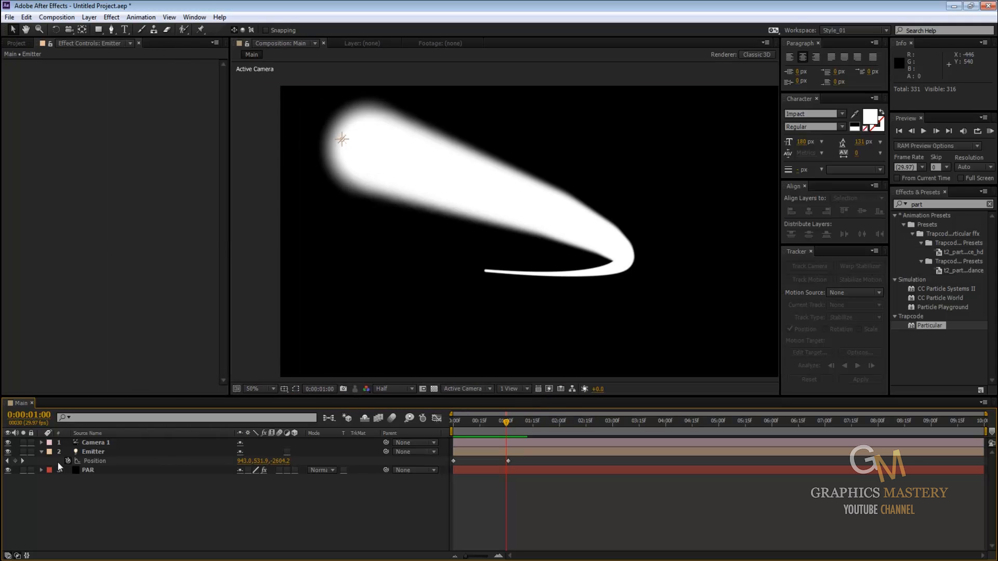
pyautogui.click(101, 469)
pyautogui.click(7, 64)
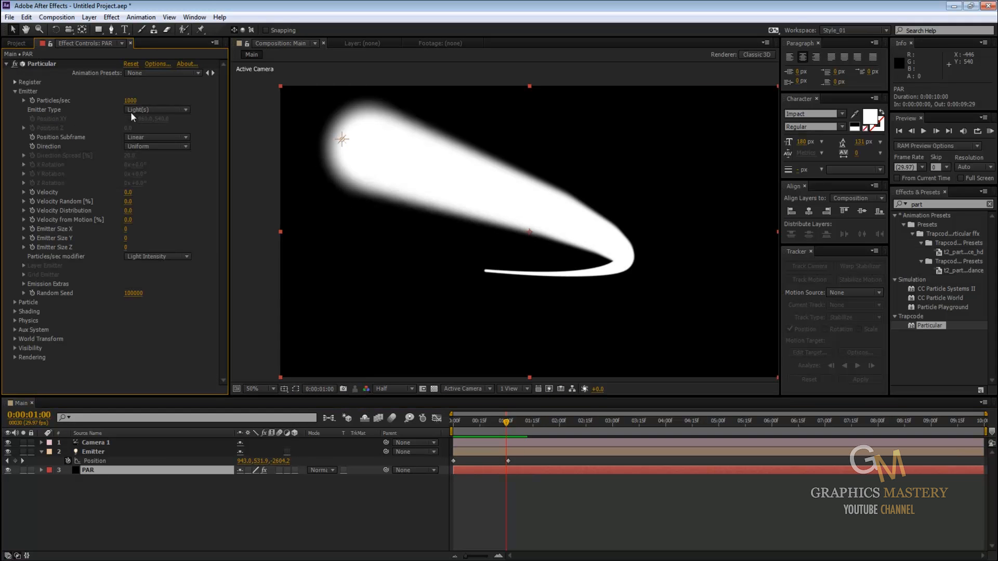
# Step: Set Particular's Particles/sec to 10000 and scrub the streak to 0:00:00:23
pyautogui.click(131, 100)
pyautogui.write('10000')
pyautogui.press('Return')
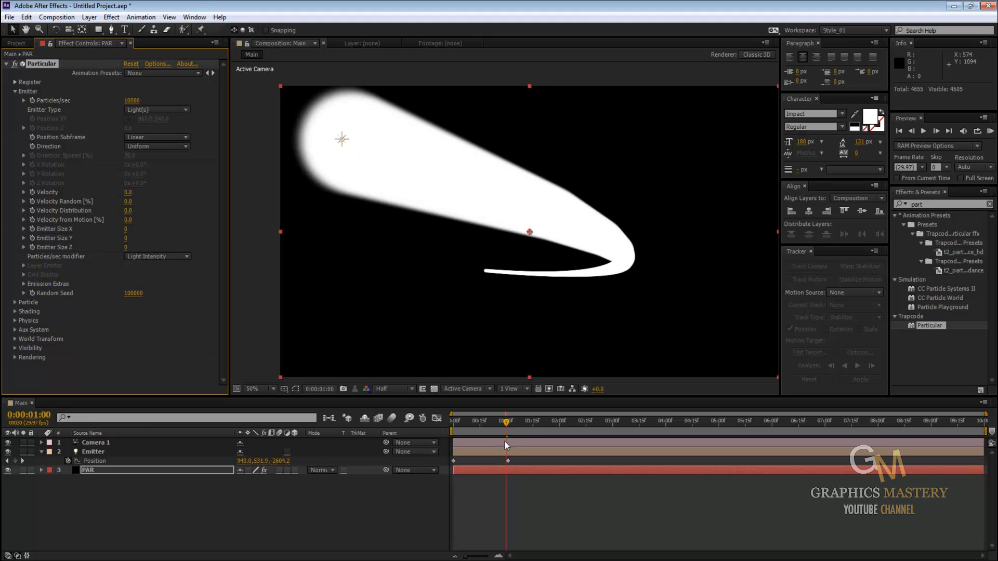
pyautogui.moveTo(457, 421); pyautogui.dragTo(494, 440)
# Step: Enable motion blur for the composition and the PAR layer, and inspect the streak up close
pyautogui.click(393, 418)
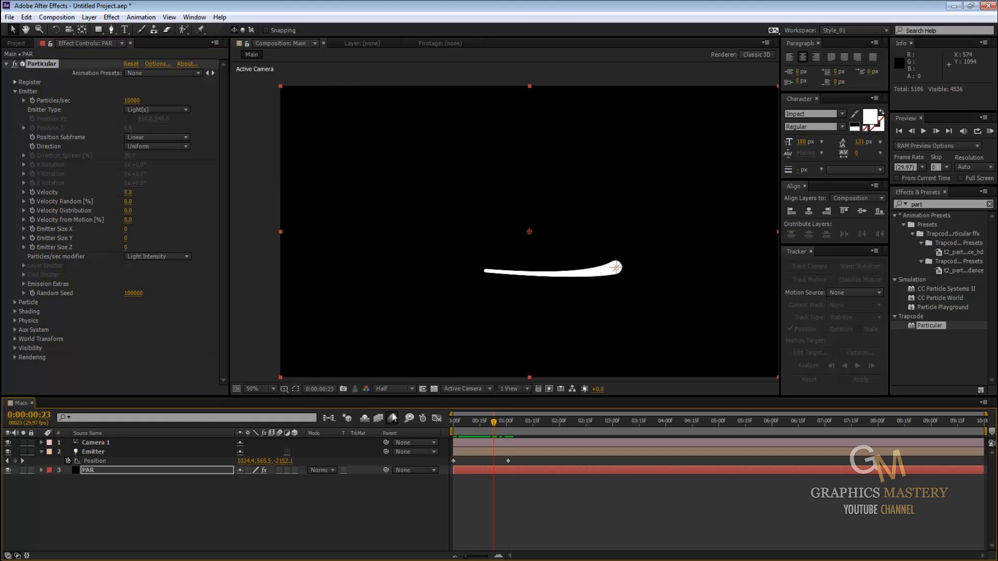
pyautogui.click(279, 470)
pyautogui.press('/')
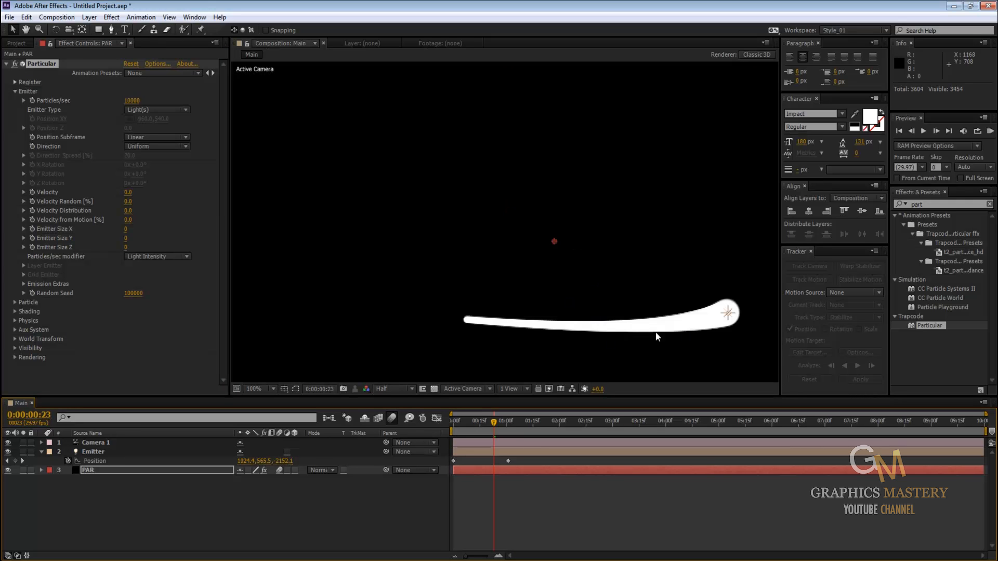
pyautogui.scroll(-1, 653, 334)
pyautogui.press('space')
pyautogui.moveTo(628, 310); pyautogui.dragTo(612, 301)
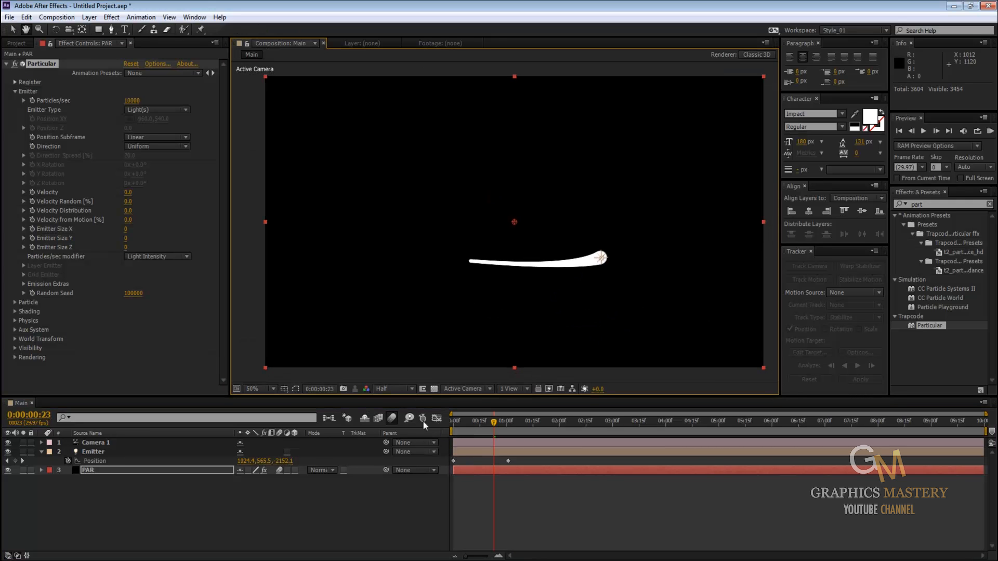
# Step: Turn off the composition's motion blur and scrub to 0:00:01:13, keeping Particles/sec at 10000
pyautogui.click(395, 420)
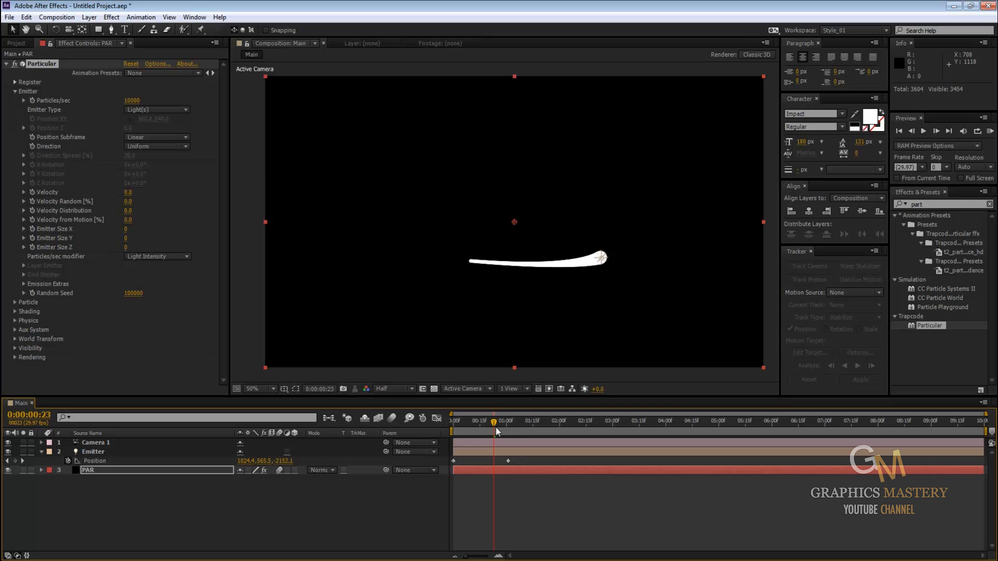
pyautogui.moveTo(496, 431); pyautogui.dragTo(528, 429)
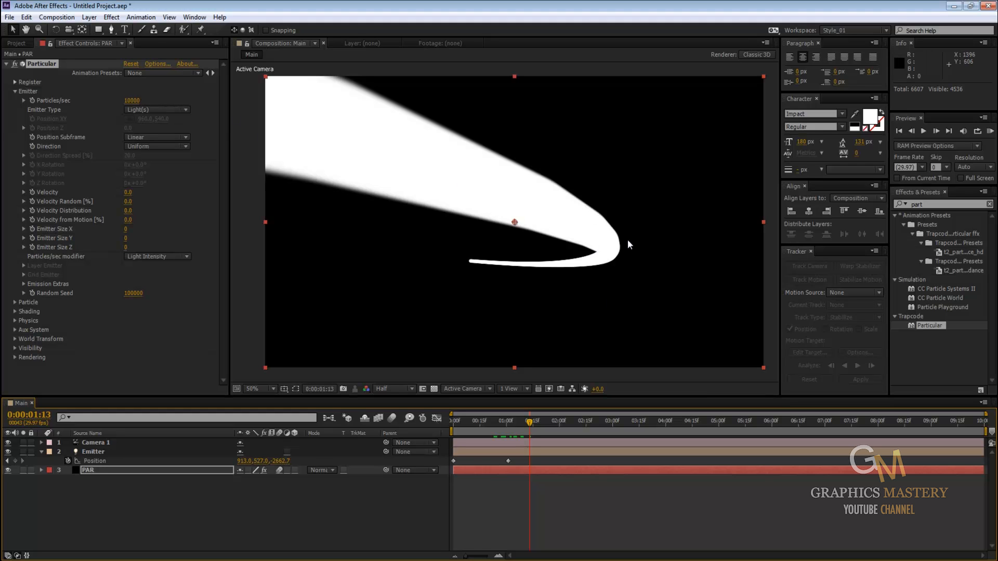
pyautogui.click(132, 100)
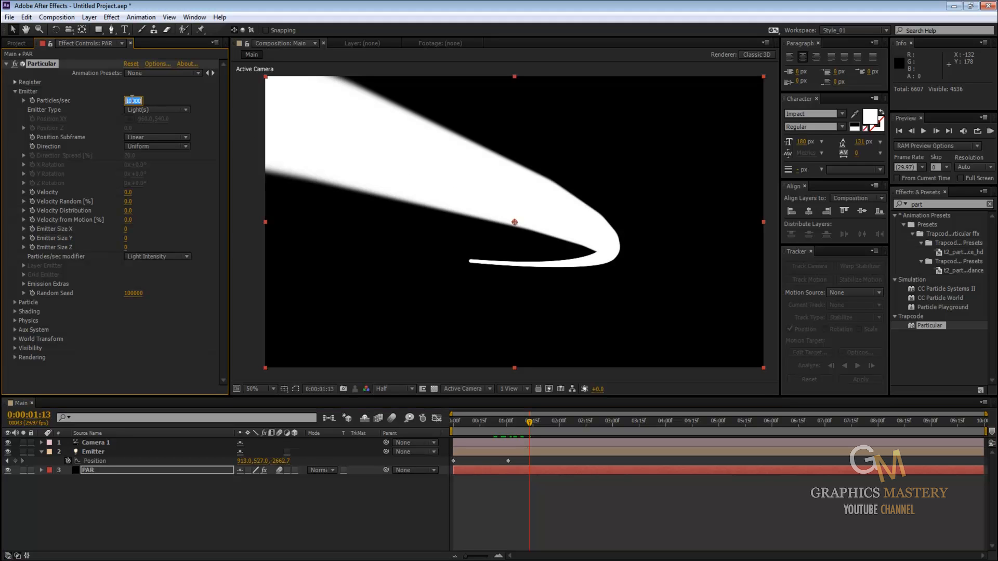
pyautogui.press('Return')
# Step: Try Particular's Position Subframe as 10x Linear and 10x Smooth to compare the smoothness of the streak's bend
pyautogui.click(153, 147)
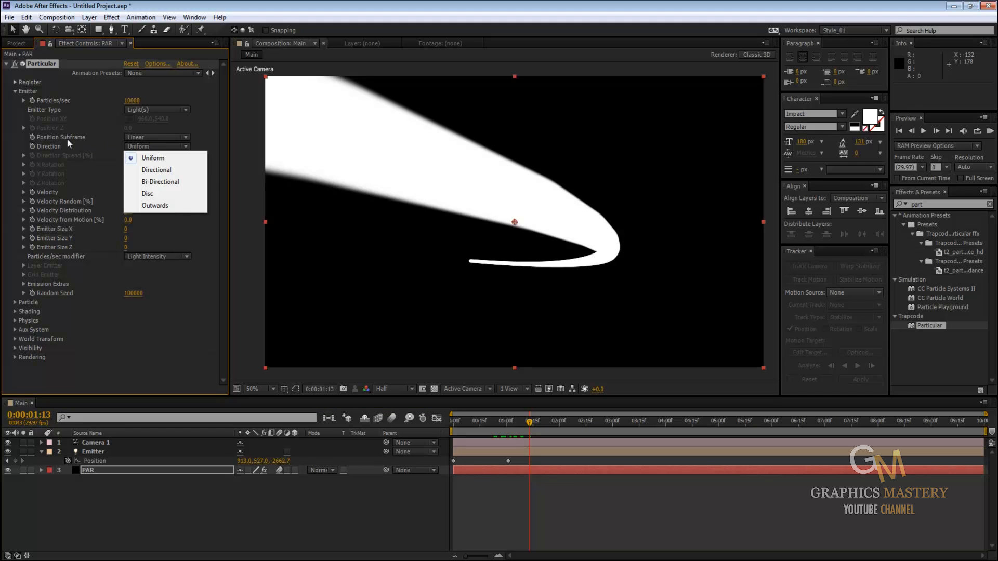
pyautogui.click(153, 136)
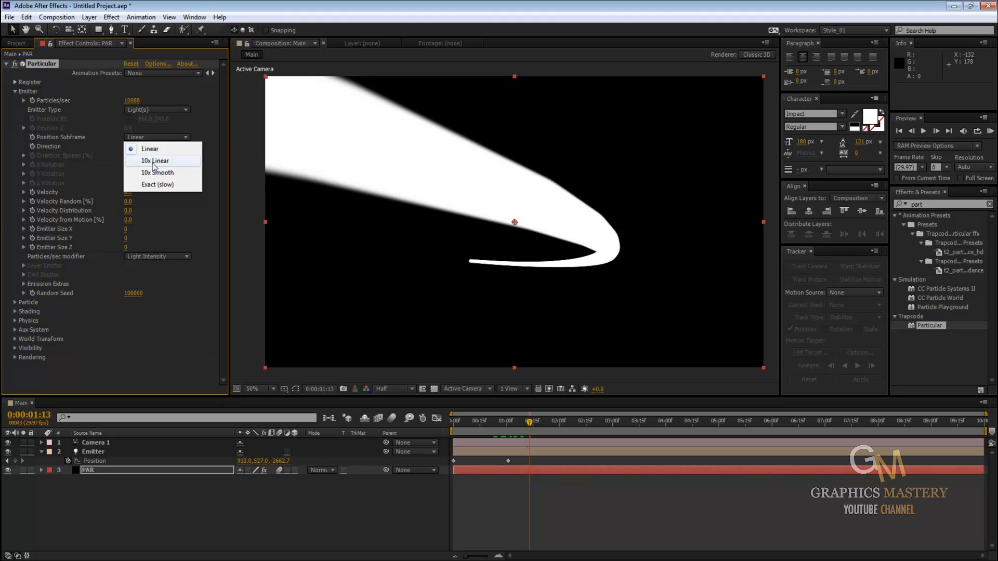
pyautogui.click(153, 162)
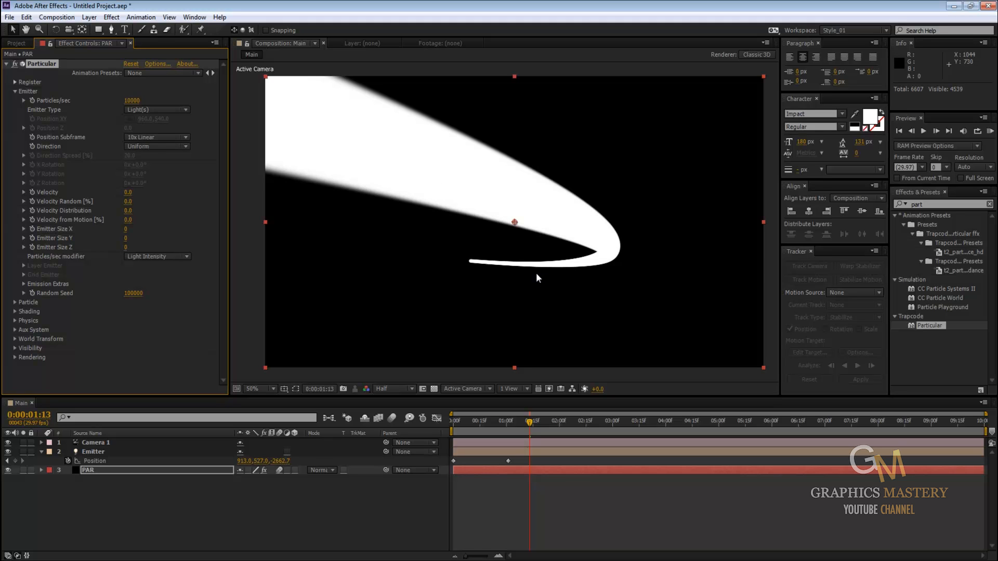
pyautogui.click(156, 138)
pyautogui.click(150, 177)
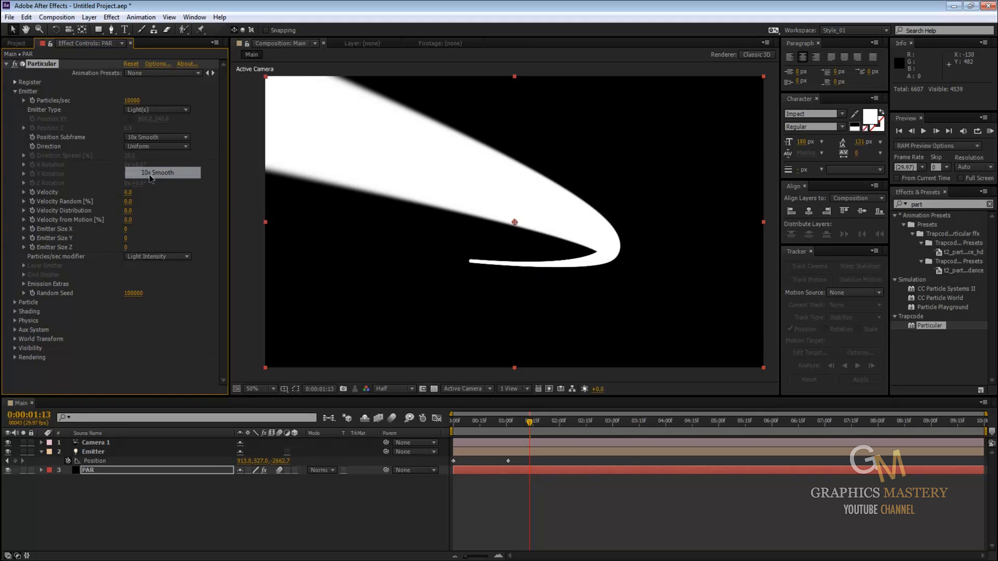
# Step: Try the streak with Particles/sec set to 500
pyautogui.click(132, 101)
pyautogui.write('100')
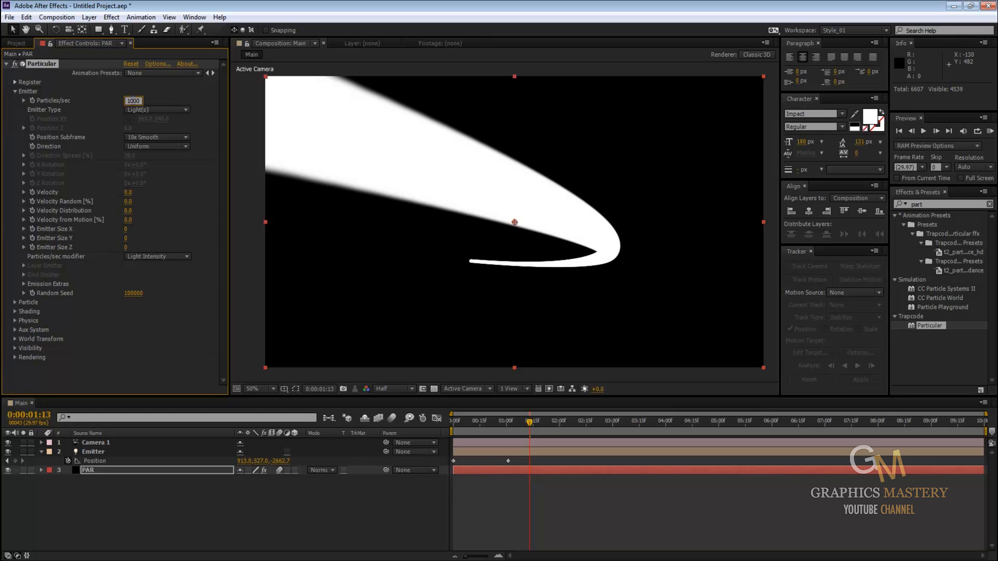
pyautogui.press('BackSpace')
pyautogui.press('BackSpace')
pyautogui.press('BackSpace')
pyautogui.press('BackSpace')
pyautogui.write('500')
pyautogui.press('Return')
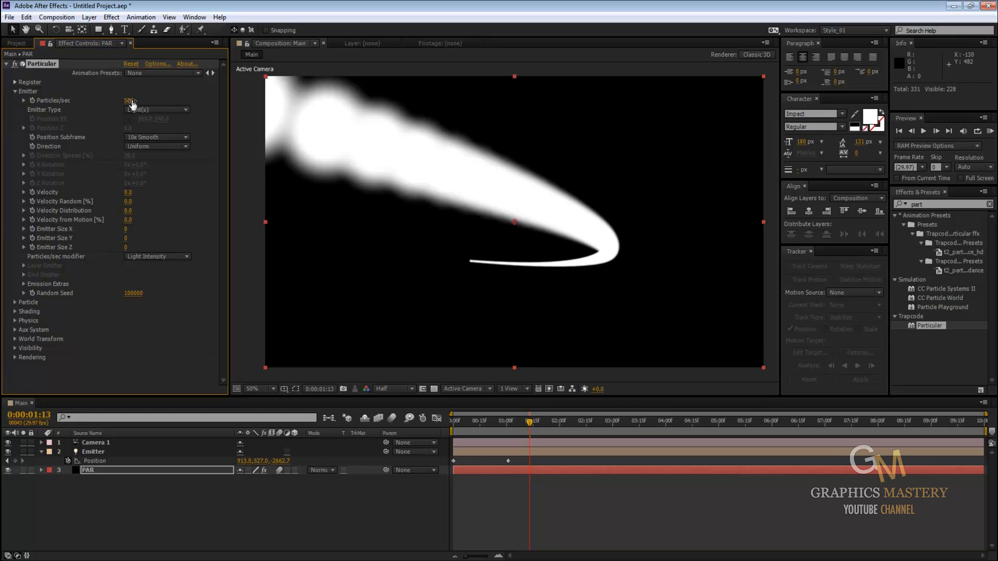
# Step: Set Position Subframe back to Linear and Particles/sec to 10000
pyautogui.click(151, 137)
pyautogui.click(150, 142)
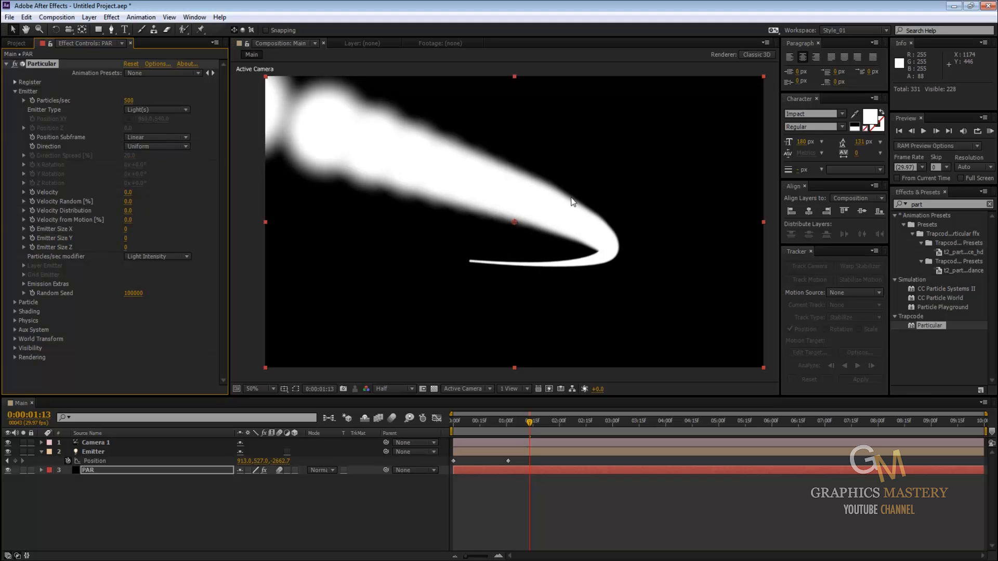
pyautogui.click(127, 101)
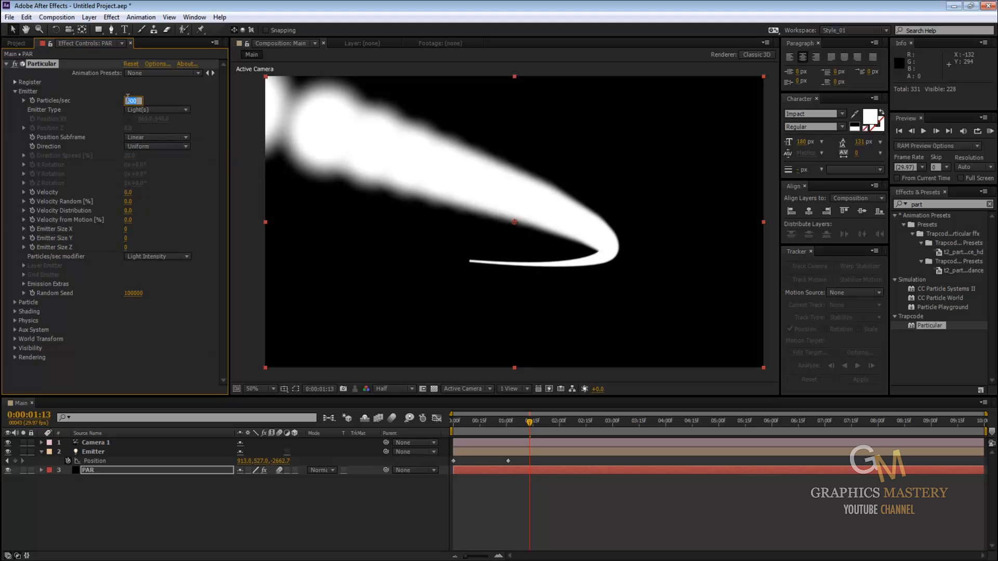
pyautogui.write('10000')
pyautogui.press('Return')
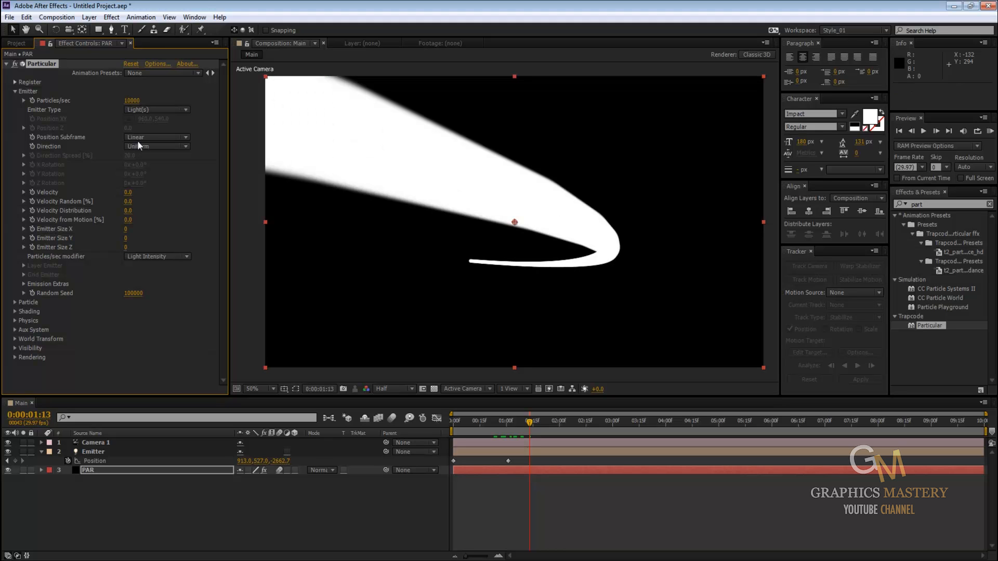
# Step: Set Particular's Position Subframe to 10x Linear to smooth the streak's bend
pyautogui.click(139, 138)
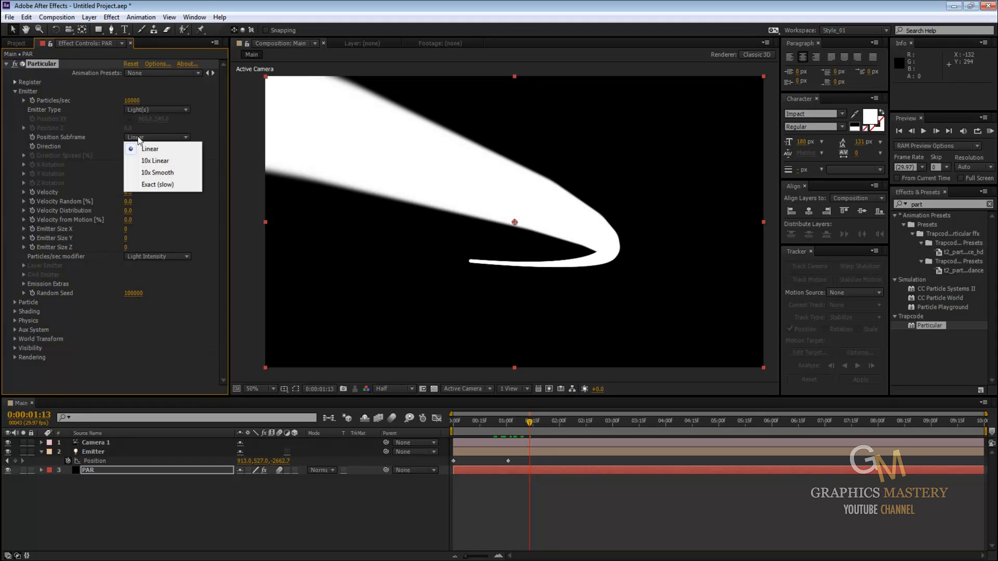
pyautogui.click(156, 162)
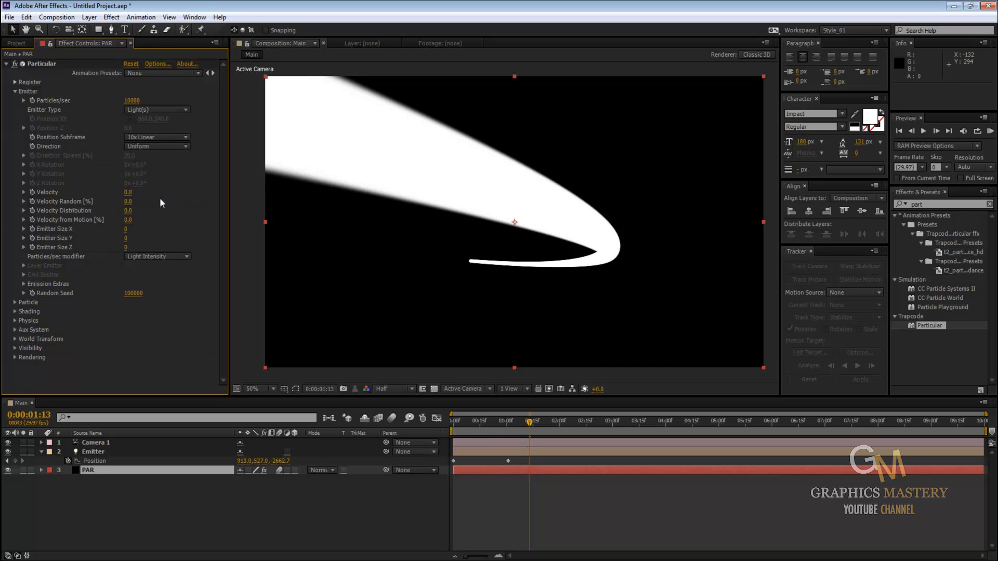
# Step: Set Particular's particle Color to orange B77309 and its Transfer Mode to Add
pyautogui.click(14, 302)
pyautogui.click(129, 336)
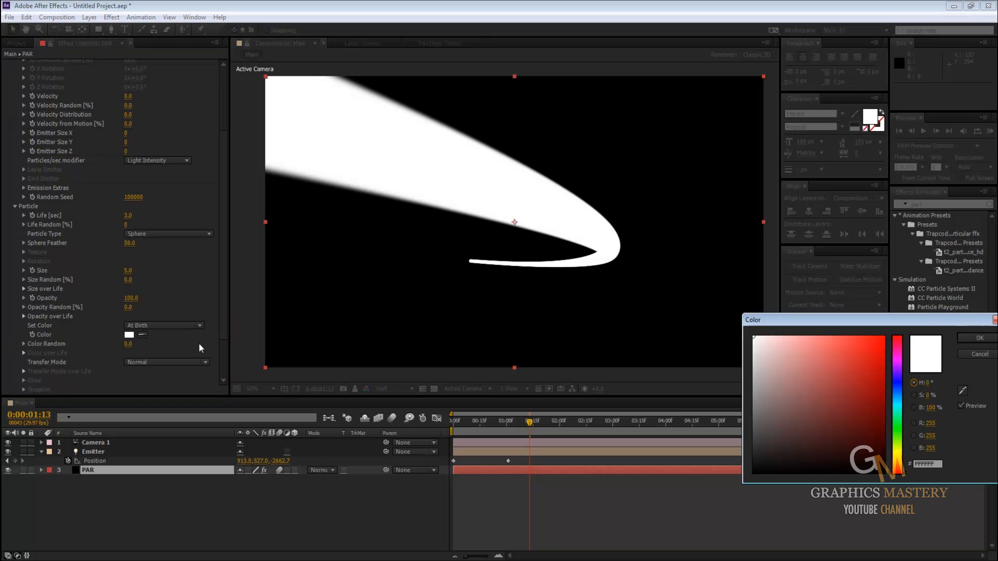
pyautogui.moveTo(903, 407); pyautogui.dragTo(902, 464)
pyautogui.click(878, 375)
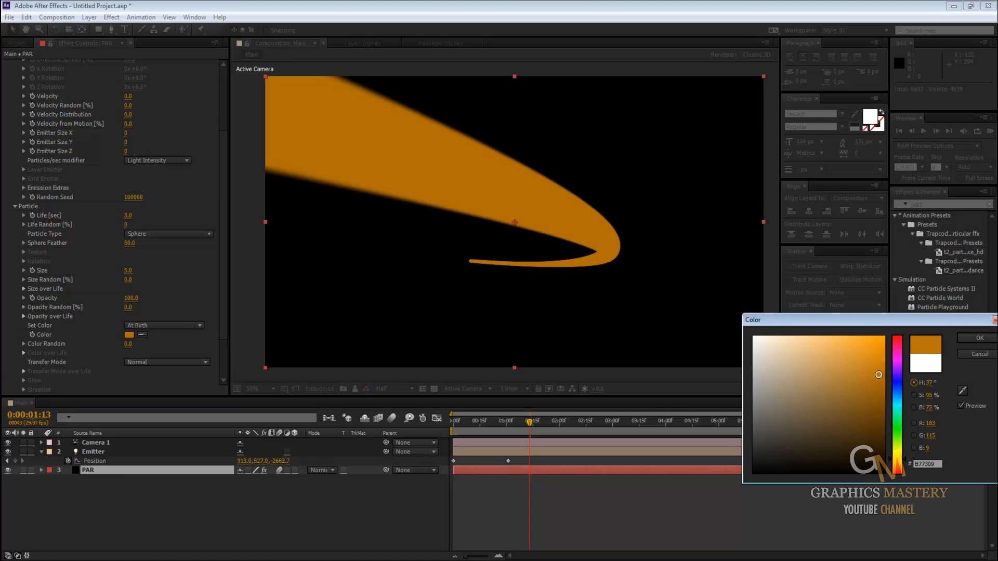
pyautogui.click(991, 338)
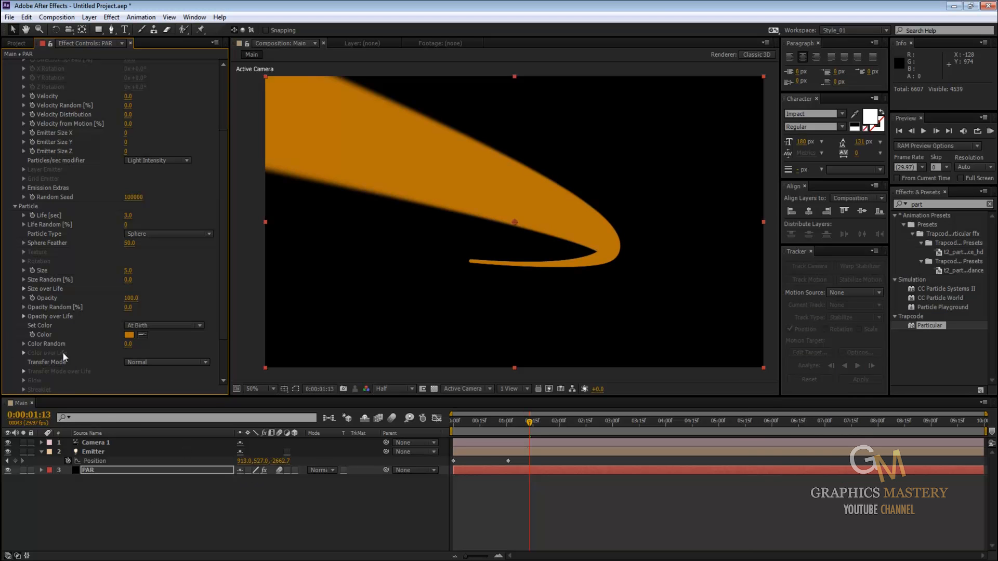
pyautogui.click(131, 363)
pyautogui.click(148, 387)
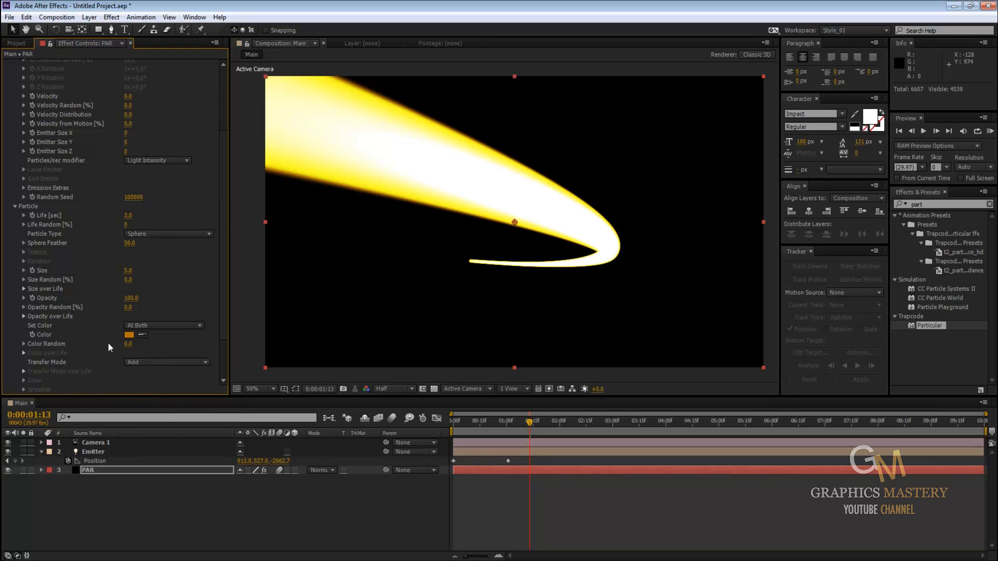
# Step: Shift the particle Color to a redder, brighter orange, CB4116
pyautogui.click(130, 336)
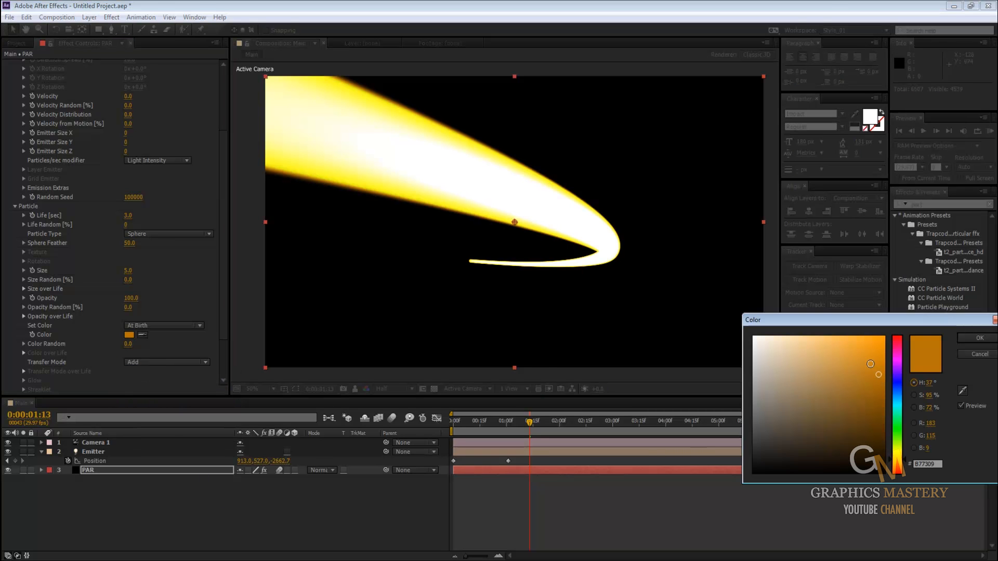
pyautogui.click(871, 364)
pyautogui.moveTo(905, 413); pyautogui.dragTo(904, 472)
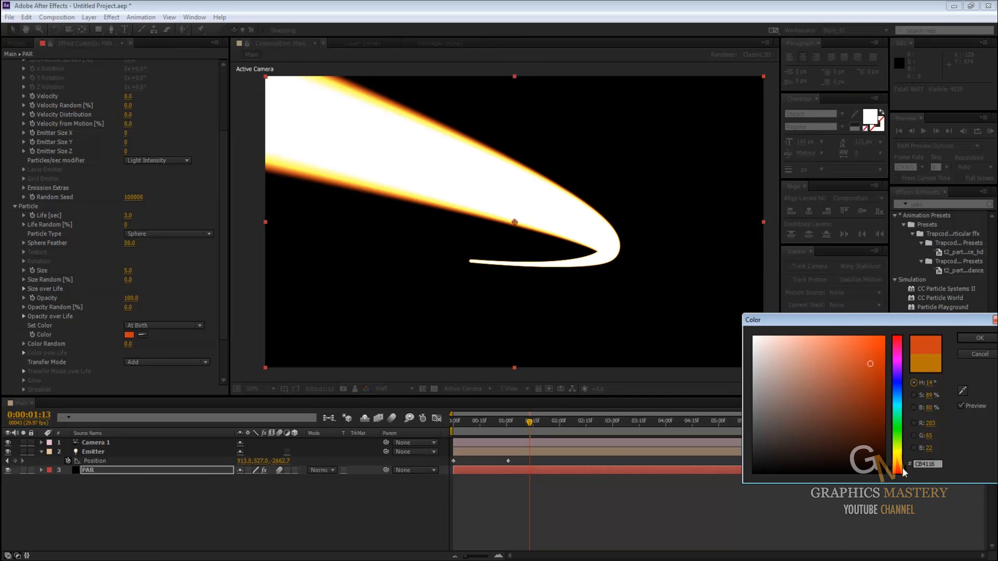
pyautogui.click(979, 337)
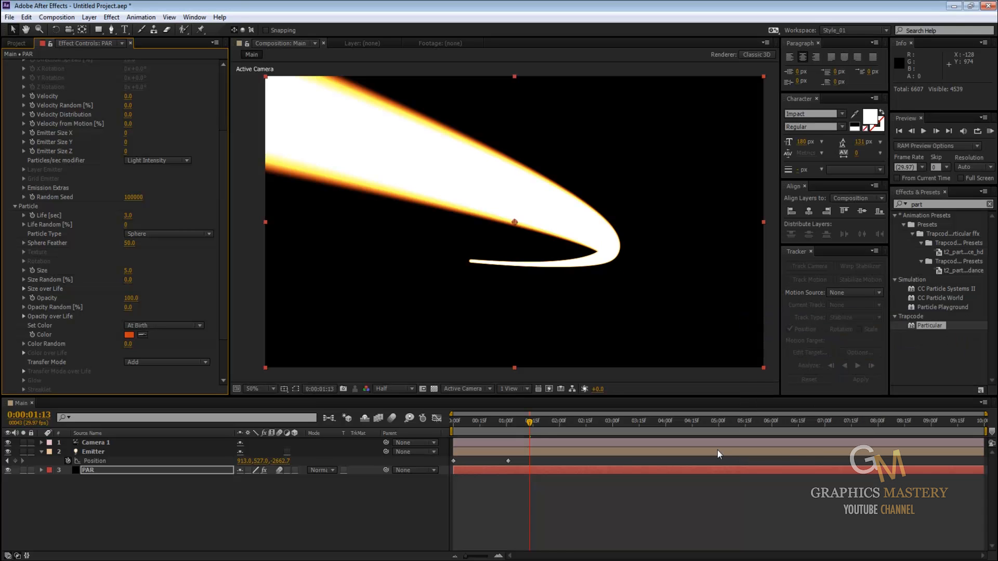
# Step: Scrub to 0:00:00:21, magnify the streak to 100% and set the composition's preview resolution to Full
pyautogui.click(470, 421)
pyautogui.moveTo(470, 421); pyautogui.dragTo(490, 437)
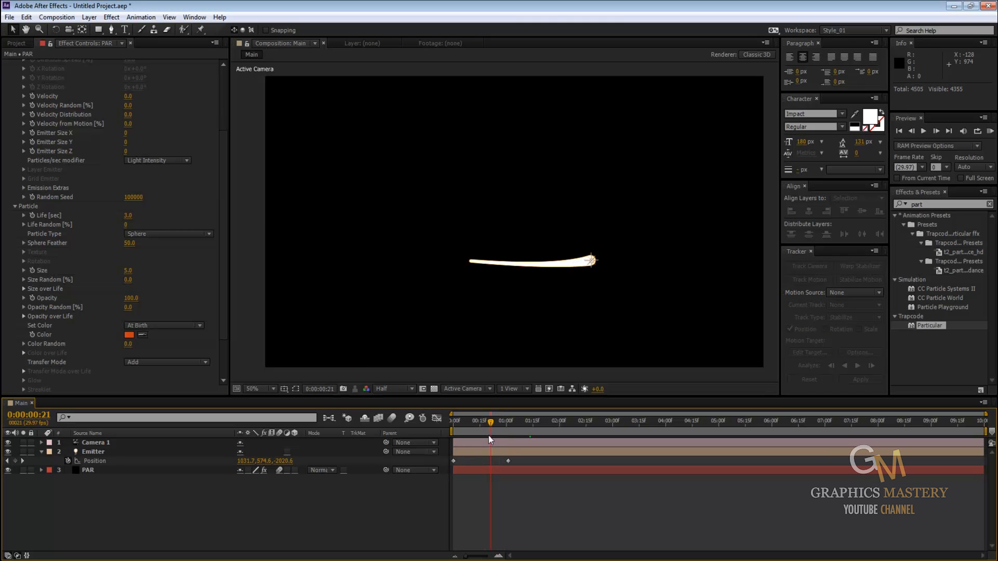
pyautogui.scroll(-3, 194, 286)
pyautogui.scroll(8, 185, 270)
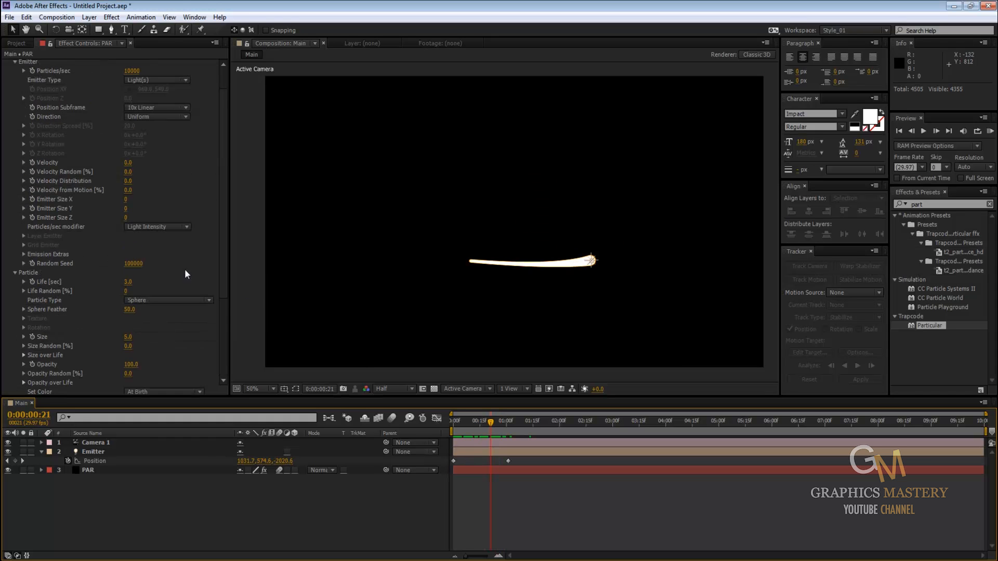
pyautogui.click(15, 92)
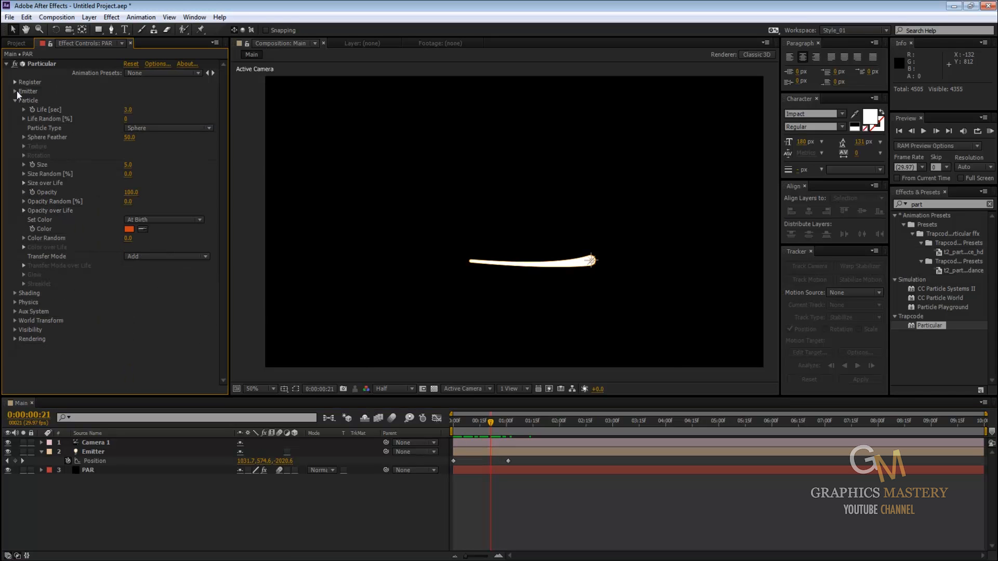
pyautogui.scroll(2, 460, 265)
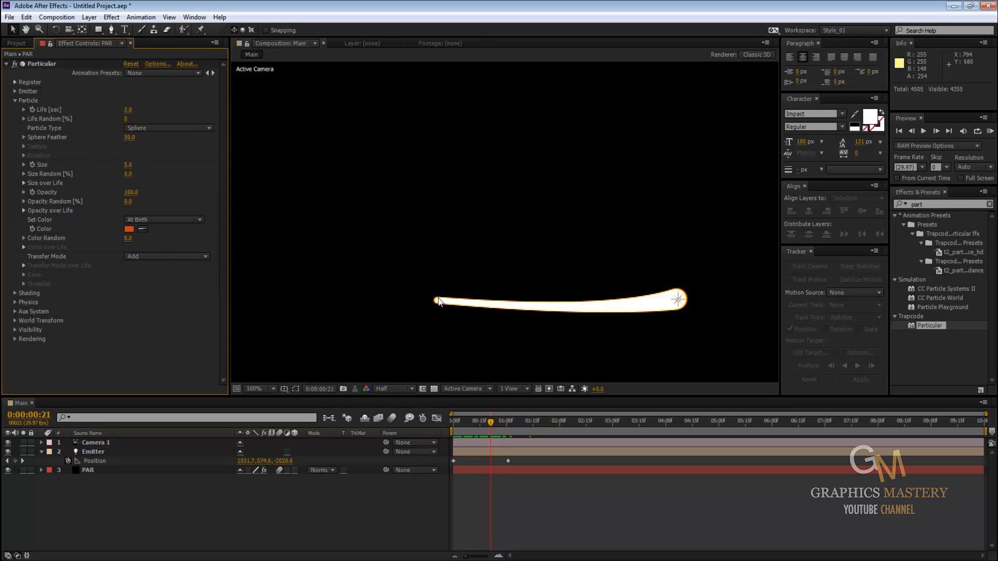
pyautogui.click(411, 389)
pyautogui.click(404, 413)
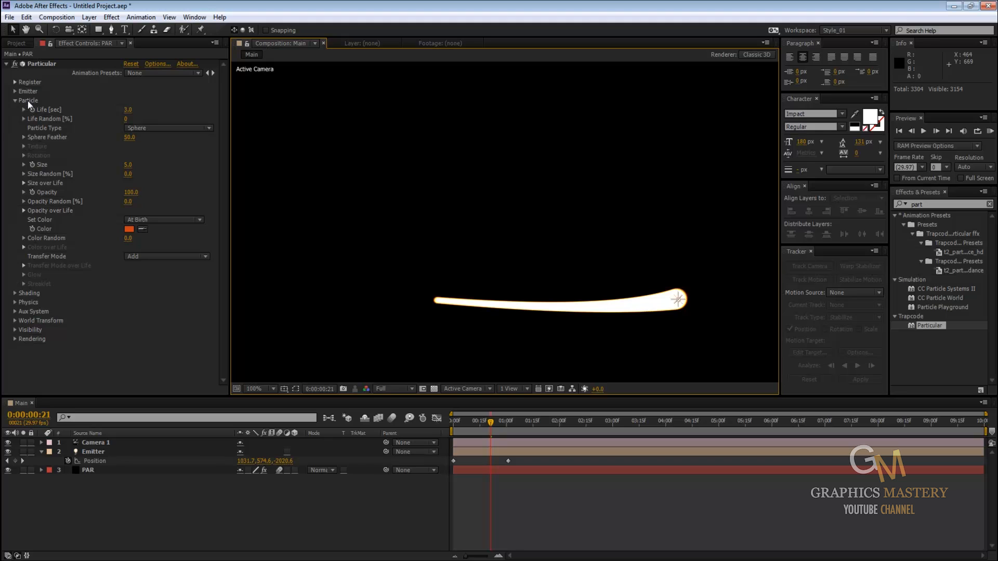
# Step: Apply the preset curve that rises at birth and falls at death to Size over Life and Opacity over Life
pyautogui.click(24, 183)
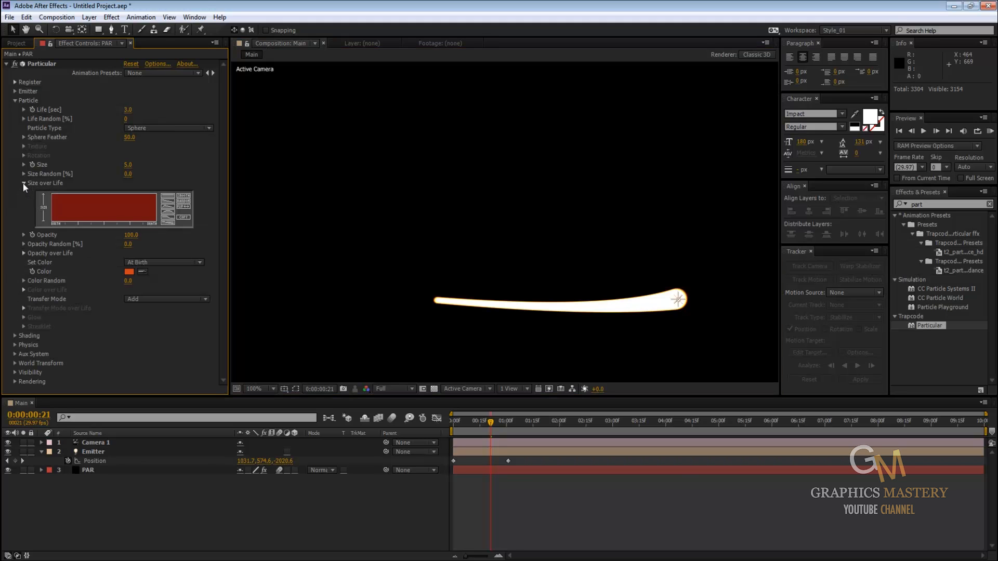
pyautogui.click(170, 215)
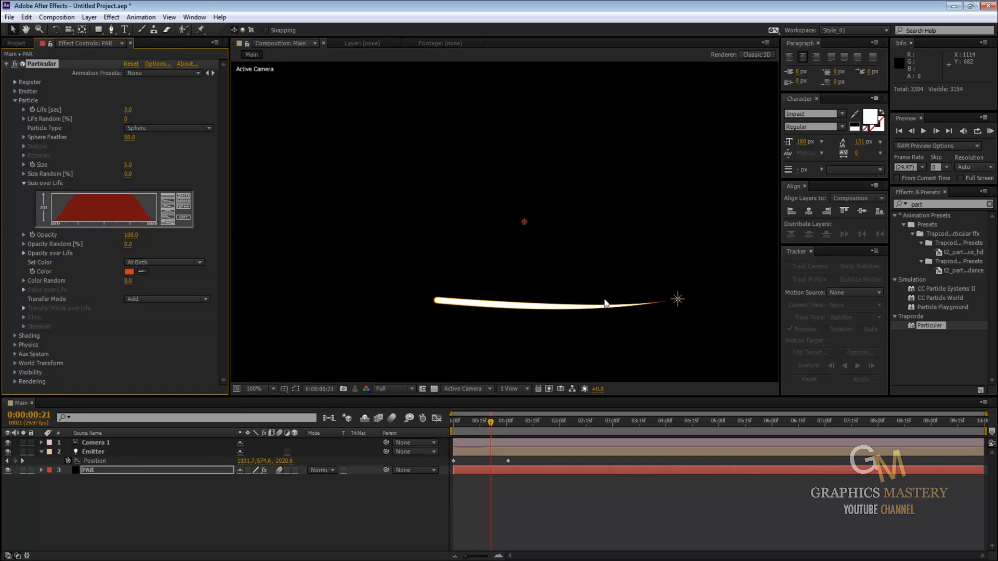
pyautogui.click(24, 253)
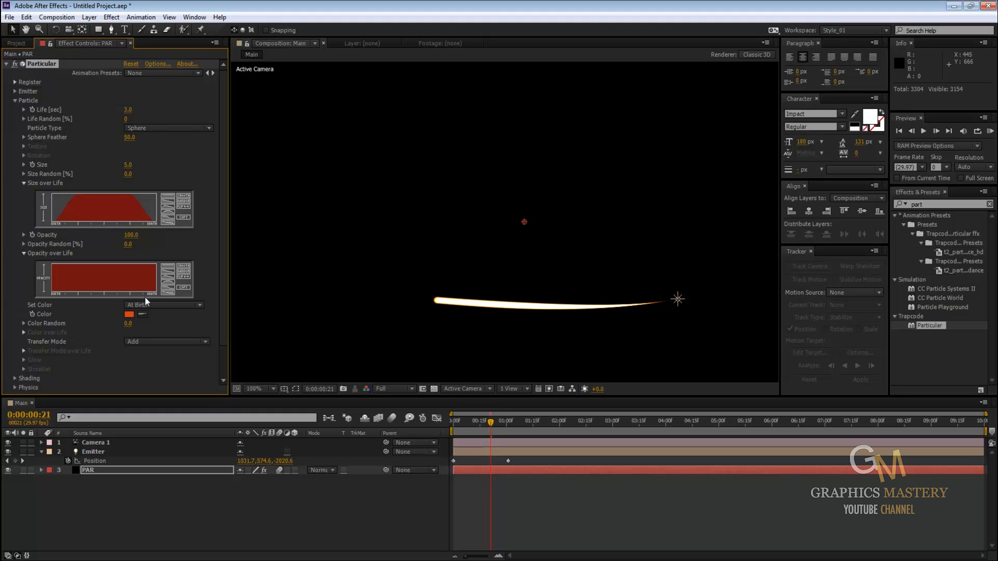
pyautogui.click(170, 284)
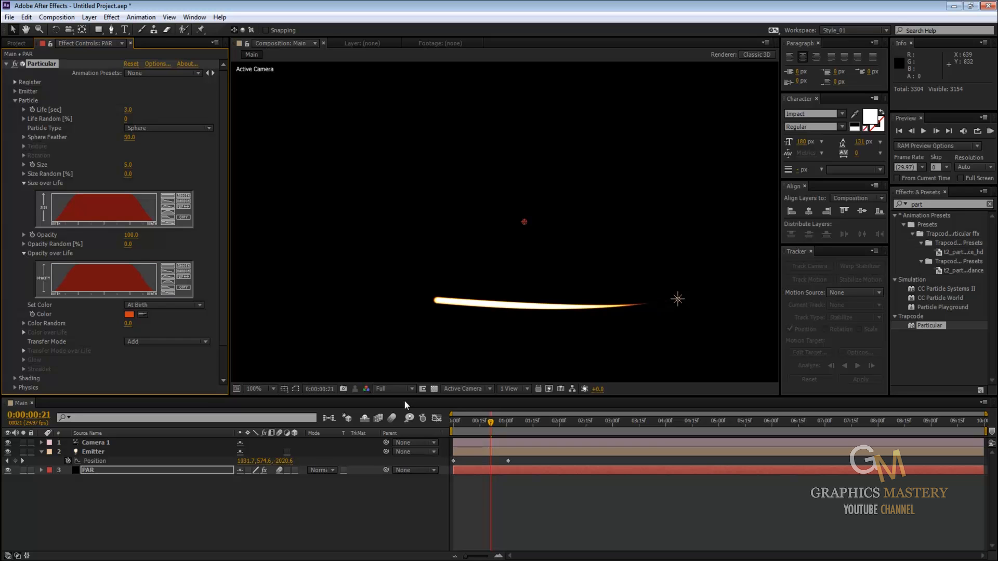
# Step: Play the animation from near the start to check how the streak tapers and fades
pyautogui.moveTo(490, 423); pyautogui.dragTo(460, 447)
pyautogui.press('space')
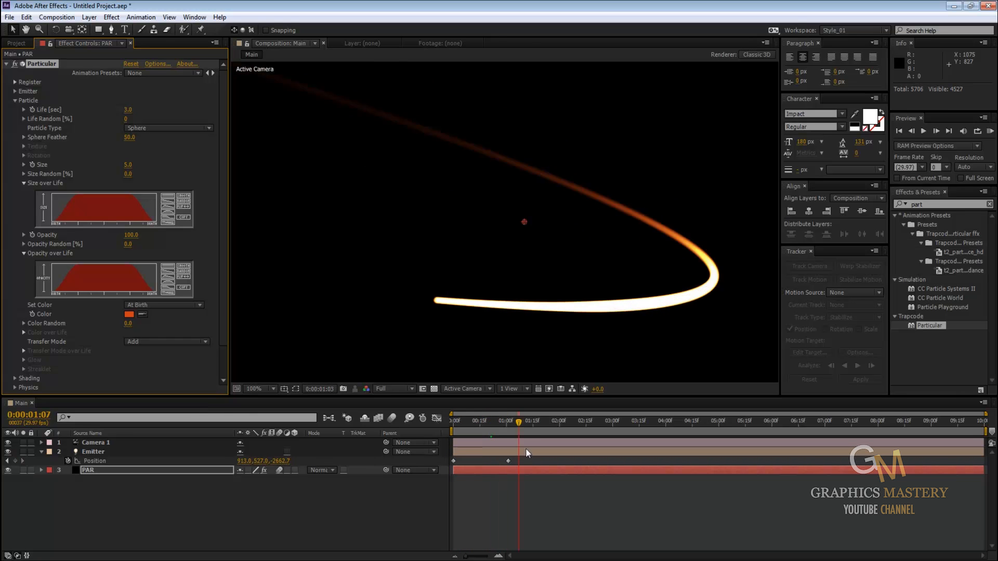
pyautogui.scroll(-1, 450, 320)
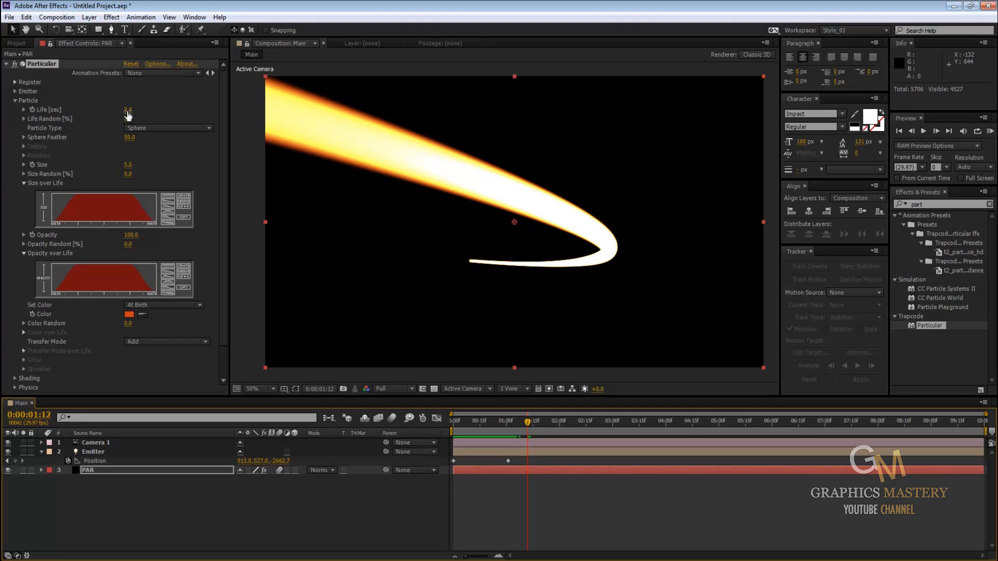
# Step: Set the particle Life to 1 second and return to 0:00:00:00
pyautogui.click(127, 111)
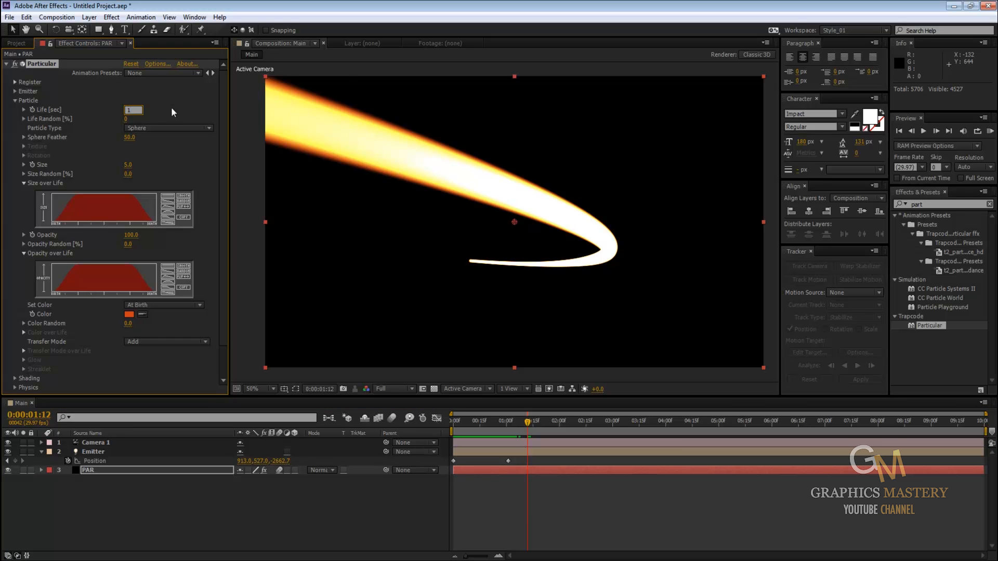
pyautogui.press('Return')
pyautogui.moveTo(526, 431); pyautogui.dragTo(453, 420)
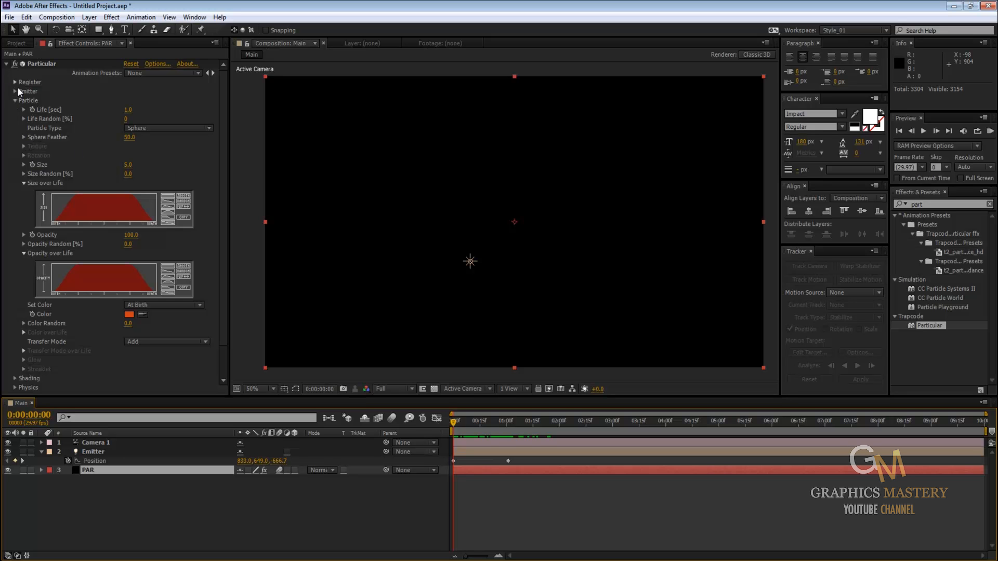
# Step: Keyframe Particles/sec at 10000 on the PAR layer and place that keyframe at 0:00:00:29
pyautogui.click(16, 91)
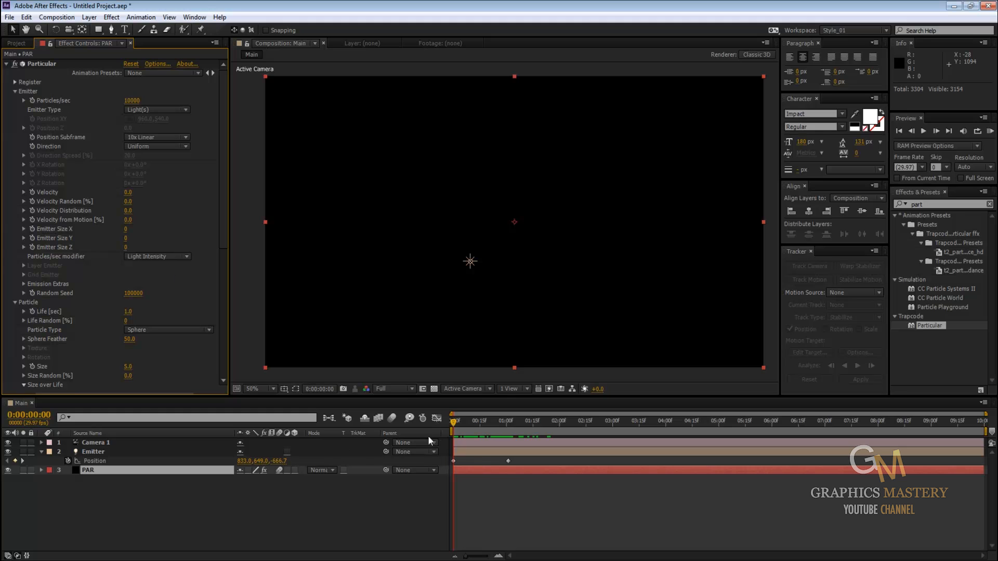
pyautogui.click(32, 101)
pyautogui.click(103, 469)
pyautogui.press('u')
pyautogui.moveTo(454, 489); pyautogui.dragTo(504, 486)
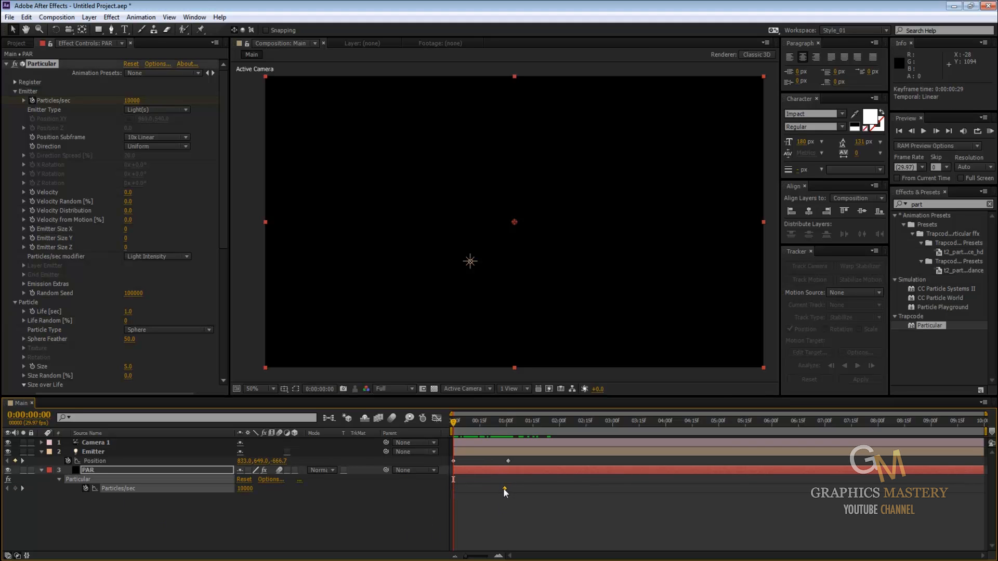
# Step: Add a Particles/sec keyframe of 0 at 0:00:01:01, preview the streak and return to that frame
pyautogui.moveTo(504, 410); pyautogui.dragTo(507, 422)
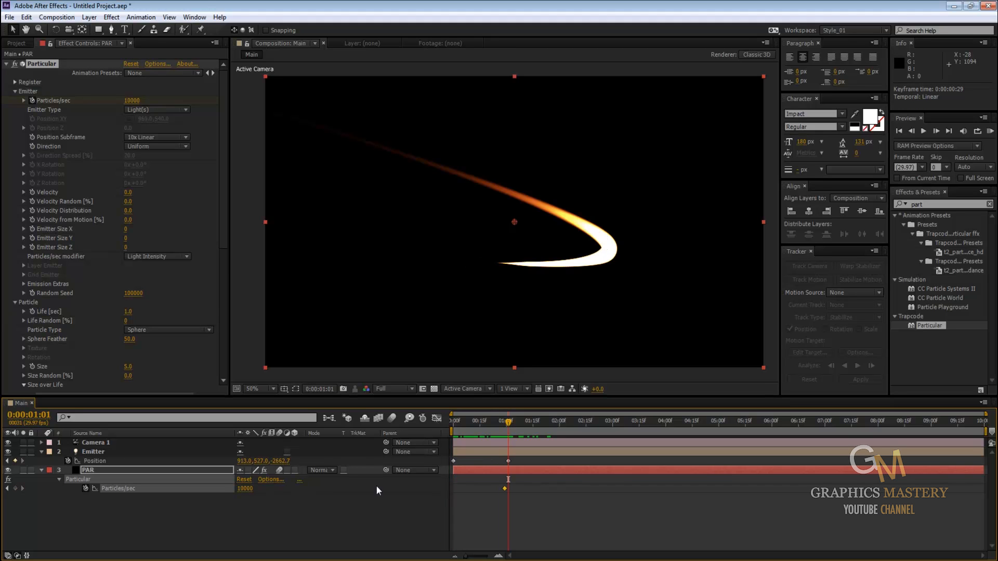
pyautogui.click(242, 489)
pyautogui.write('0')
pyautogui.click(447, 494)
pyautogui.press('space')
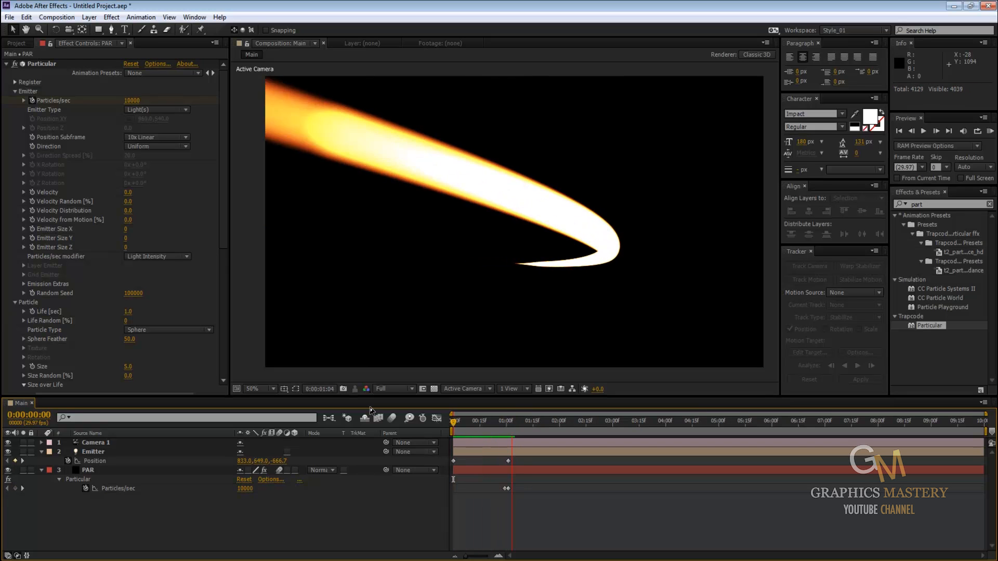
pyautogui.moveTo(517, 421)
pyautogui.mouseDown()
pyautogui.moveTo(446, 422)
pyautogui.moveTo(547, 423)
pyautogui.moveTo(491, 423)
pyautogui.moveTo(573, 435)
pyautogui.moveTo(507, 404)
pyautogui.moveTo(534, 410)
pyautogui.moveTo(508, 421)
pyautogui.mouseUp()
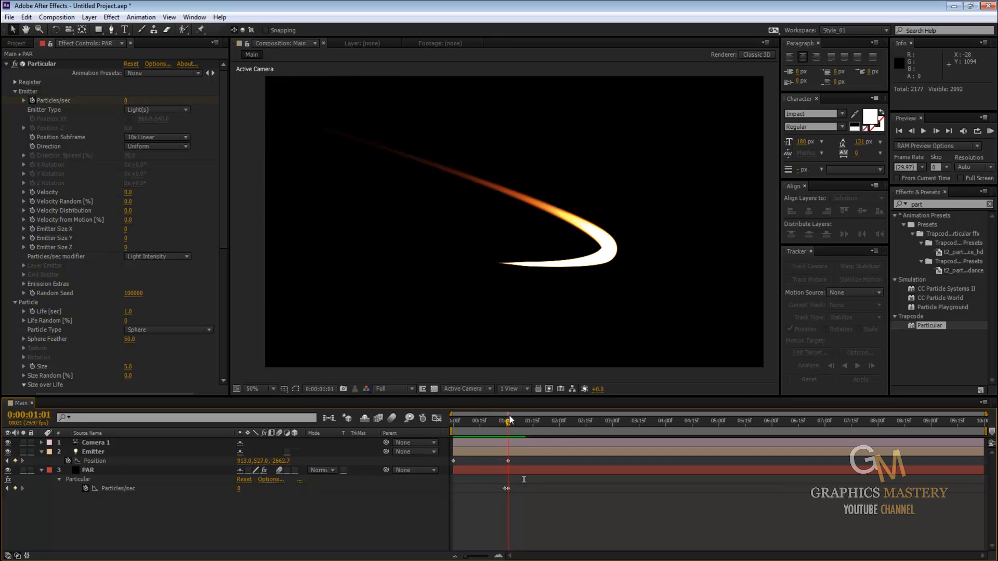
# Step: Try changing the Emitter light's Z position at 0:00:01:01
pyautogui.click(156, 455)
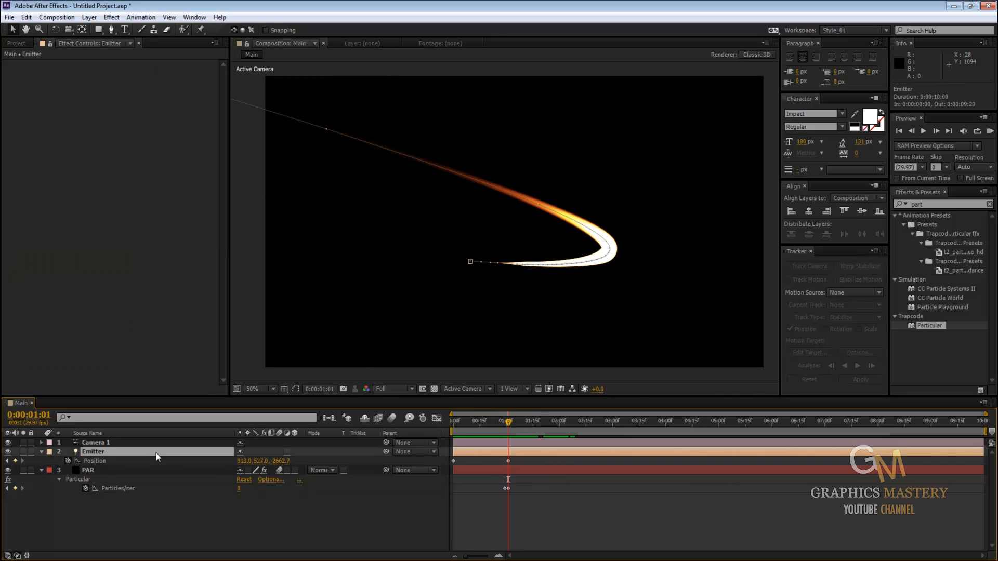
pyautogui.click(314, 531)
pyautogui.moveTo(280, 462); pyautogui.dragTo(350, 465)
pyautogui.hotkey('ctrl', 'z')
# Step: Switch the composition to 2 Views - Horizontal and make the Top view active
pyautogui.click(506, 388)
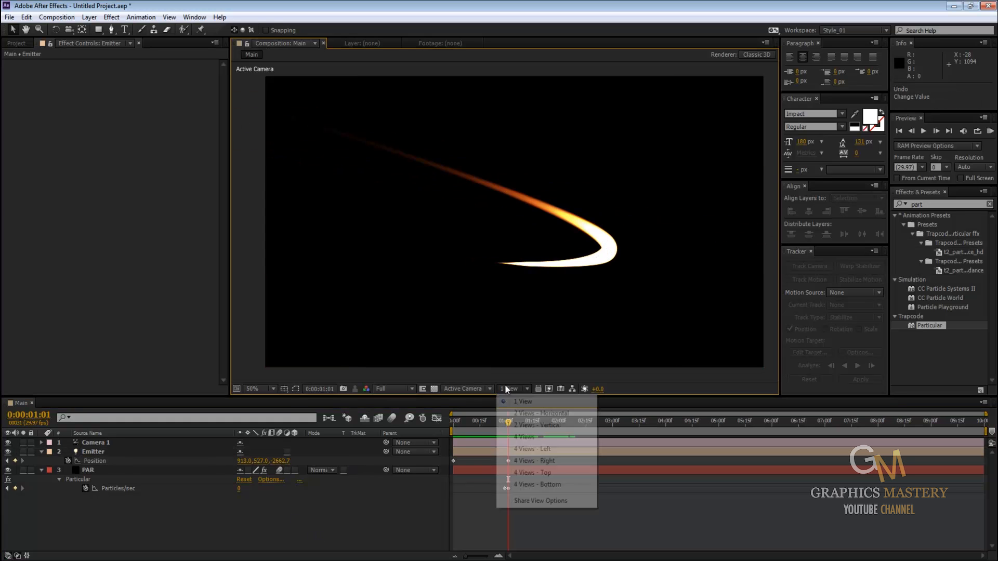
pyautogui.click(520, 413)
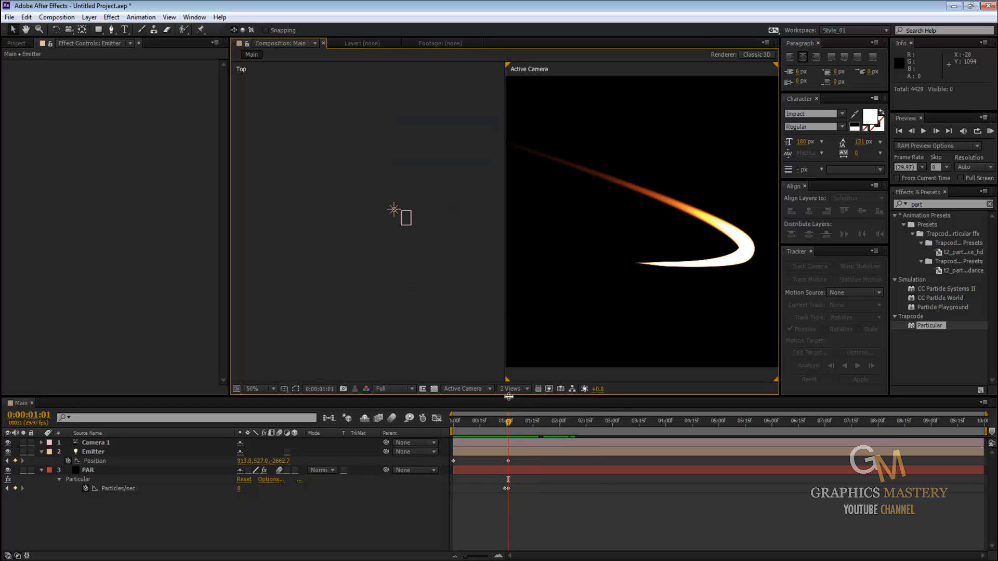
pyautogui.click(514, 390)
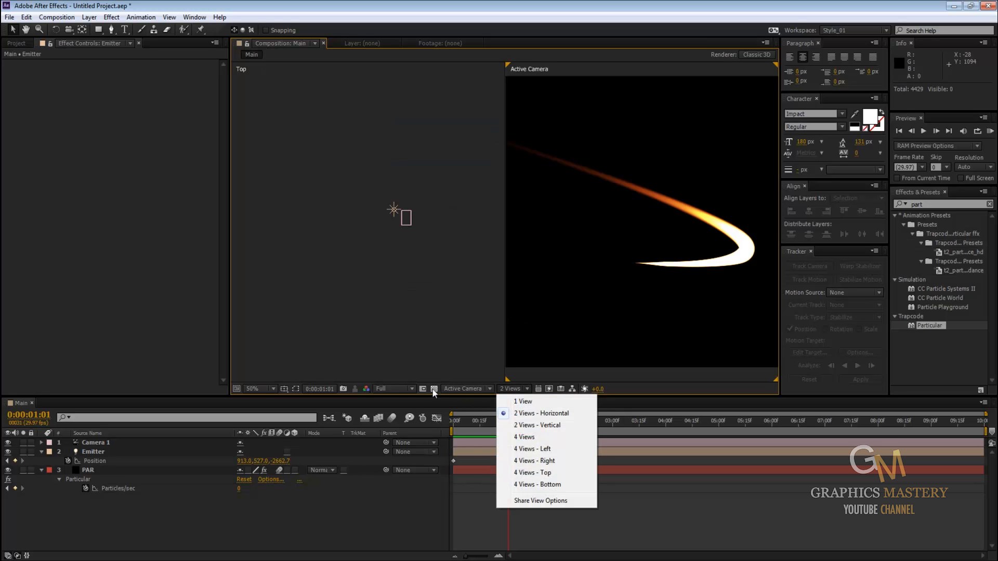
pyautogui.click(420, 321)
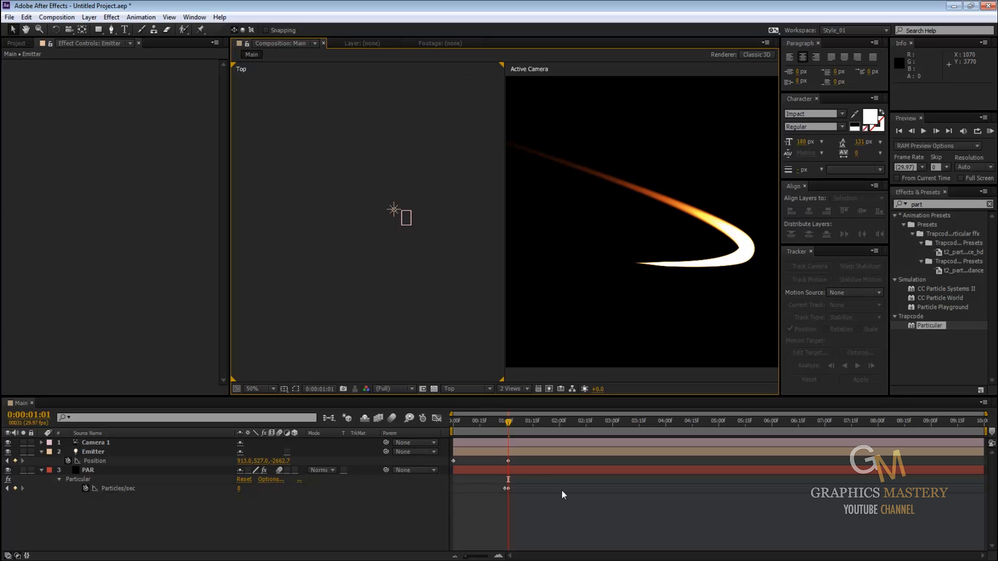
# Step: In the Top view, move the Emitter light along Z behind Camera 1 to about -2720.7 at 0:00:01:01
pyautogui.click(482, 469)
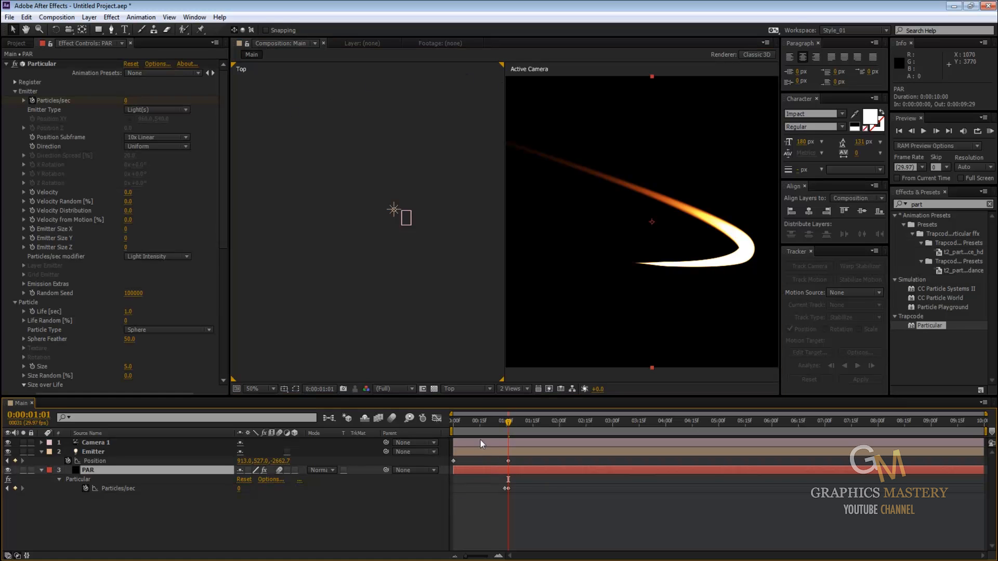
pyautogui.click(485, 443)
pyautogui.moveTo(424, 281); pyautogui.dragTo(396, 357)
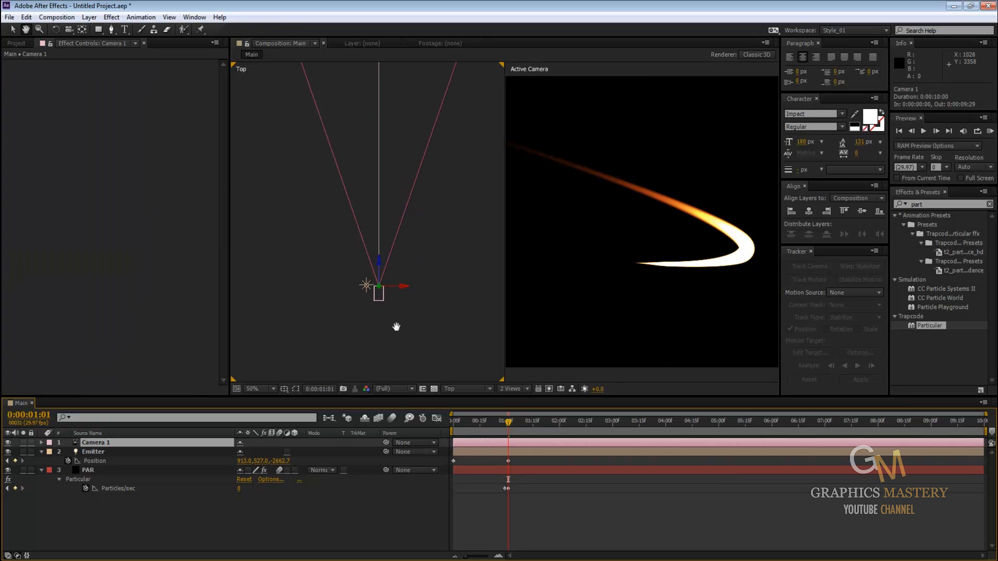
pyautogui.click(366, 286)
pyautogui.moveTo(366, 285); pyautogui.dragTo(462, 283)
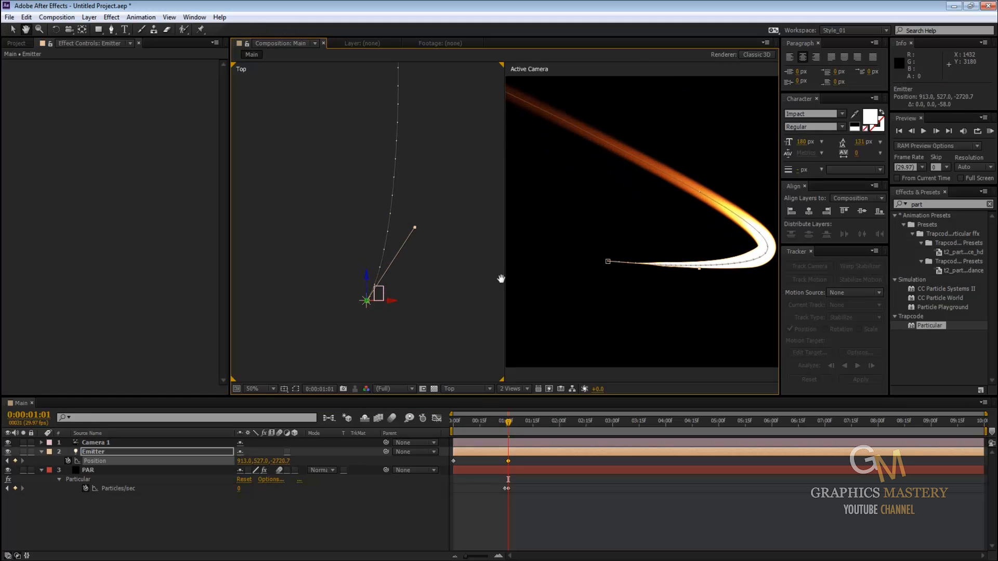
# Step: Try bending the Emitter's motion path at the 0:00:01:01 keyframe by swinging its tangent handle to the opposite side in the Top view
pyautogui.scroll(-2, 594, 267)
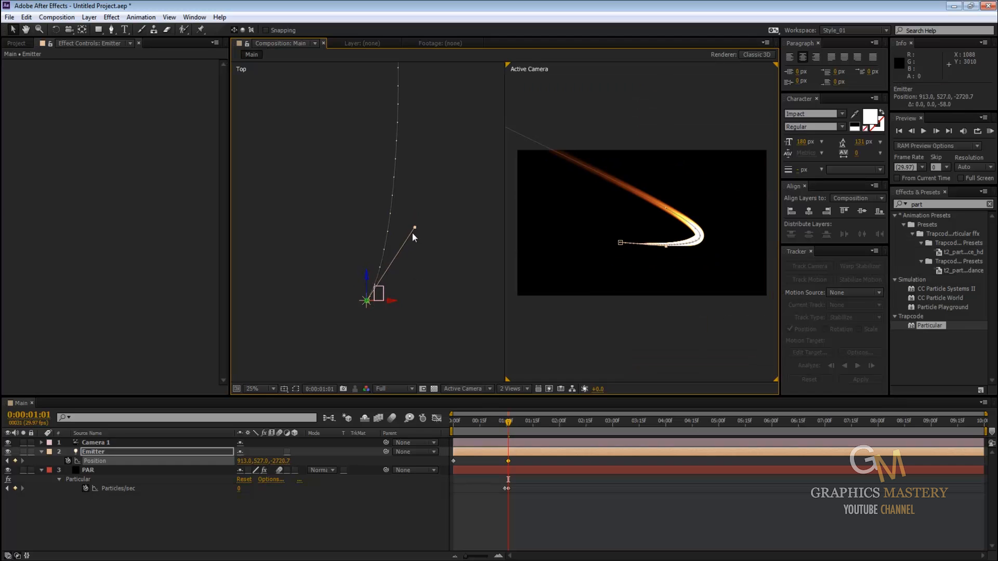
pyautogui.moveTo(414, 227); pyautogui.dragTo(237, 296)
pyautogui.press('space')
pyautogui.moveTo(453, 203); pyautogui.dragTo(450, 337)
pyautogui.moveTo(447, 208); pyautogui.dragTo(443, 361)
# Step: Try reshaping the start of the Emitter's path by swinging the 0:00:00:00 keyframe's tangent handle toward negative X
pyautogui.moveTo(509, 427); pyautogui.dragTo(439, 423)
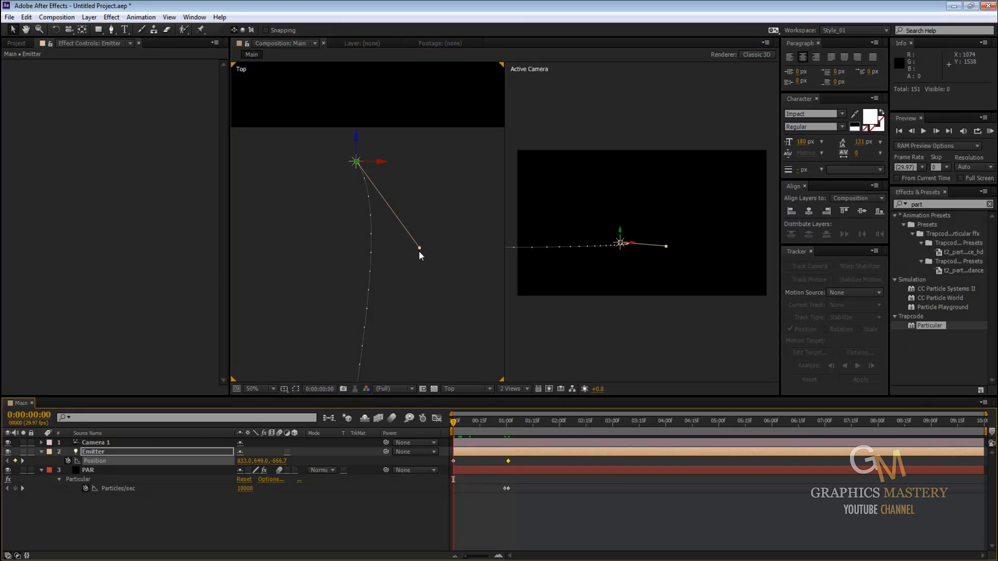
pyautogui.moveTo(420, 247); pyautogui.dragTo(233, 156)
pyautogui.press('space')
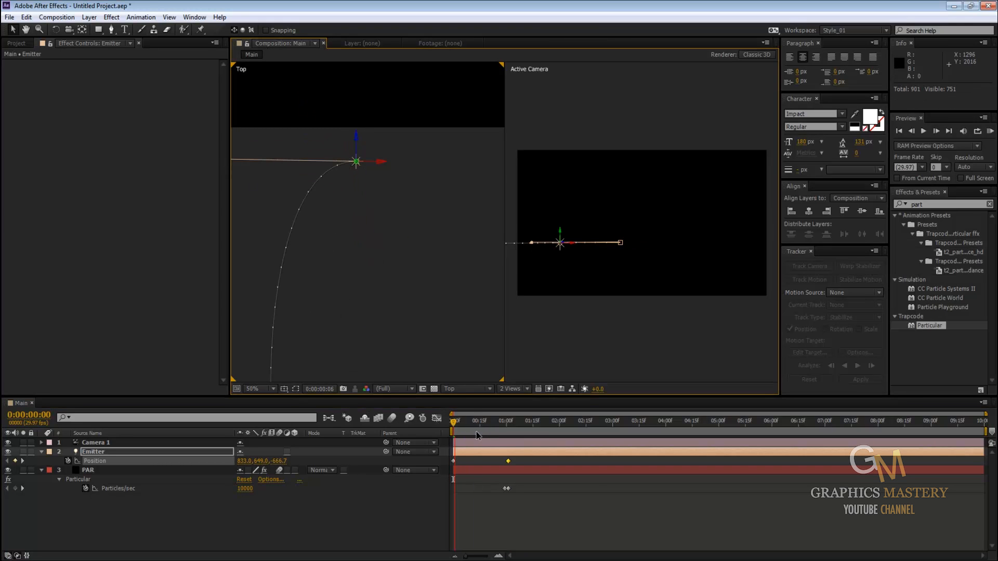
# Step: Check the streak in the Active Camera view at 0:00:00:11 and 0:00:00:06 and reframe both views
pyautogui.click(505, 545)
pyautogui.scroll(2, 580, 280)
pyautogui.moveTo(582, 283); pyautogui.dragTo(738, 290)
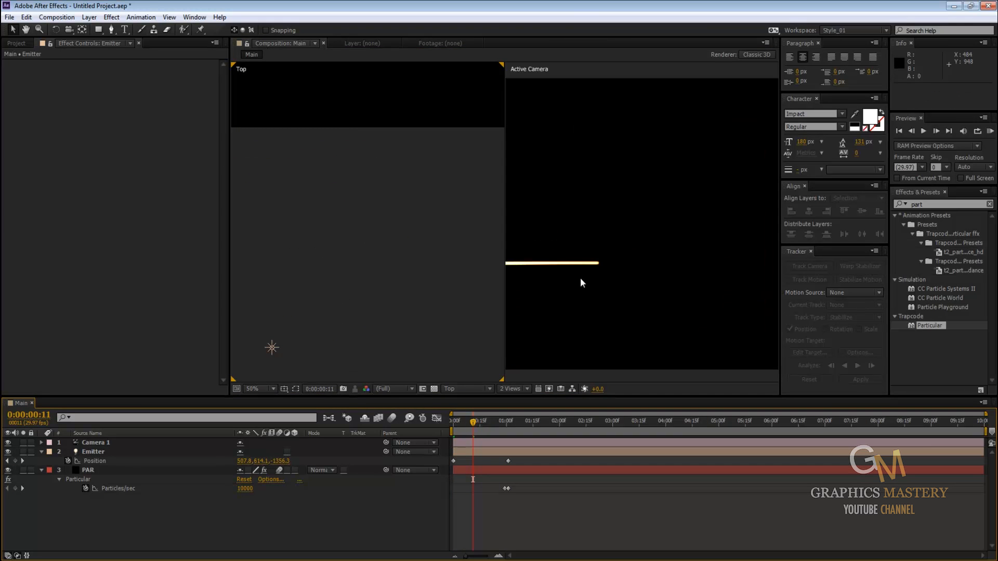
pyautogui.moveTo(461, 425); pyautogui.dragTo(464, 404)
pyautogui.scroll(-2, 701, 234)
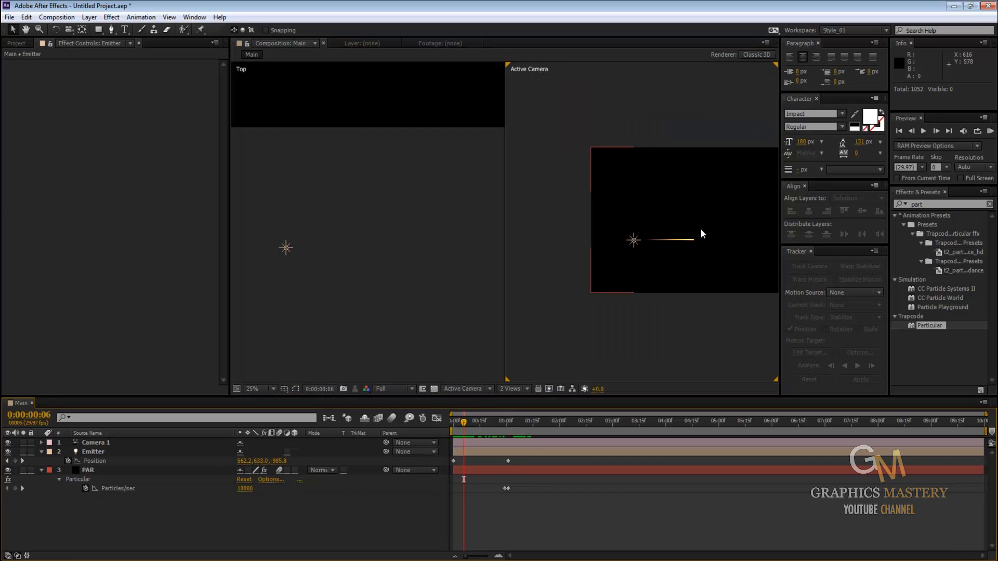
pyautogui.moveTo(700, 229); pyautogui.dragTo(636, 221)
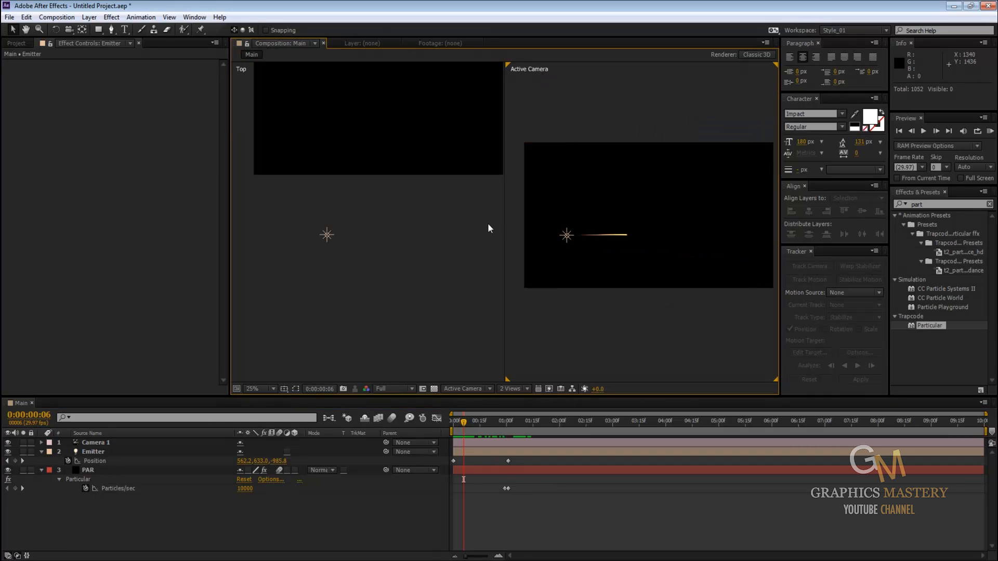
pyautogui.moveTo(427, 217); pyautogui.dragTo(415, 324)
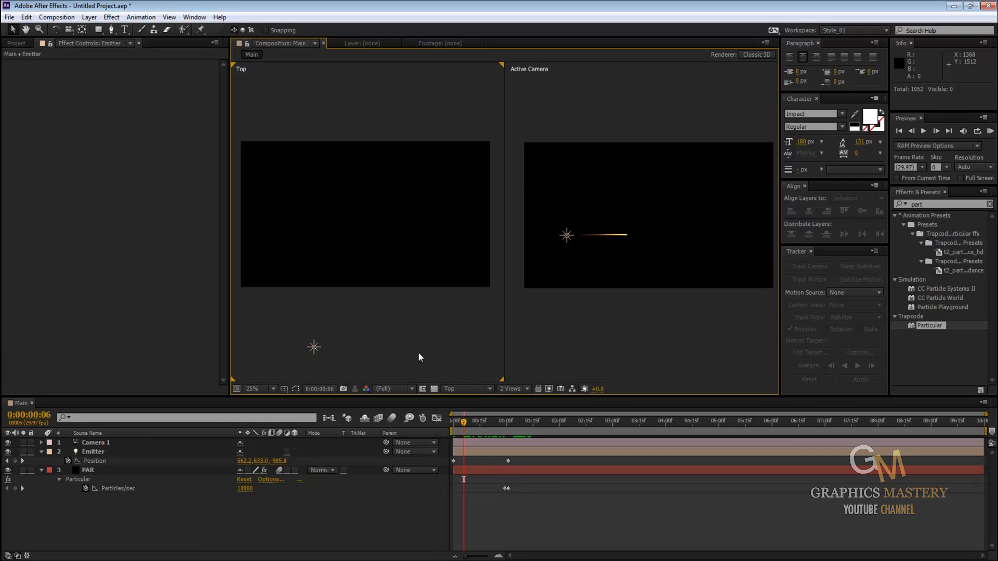
# Step: Examine the Emitter light's motion path in the Top view at 0:00:01:01
pyautogui.moveTo(459, 424); pyautogui.dragTo(507, 437)
pyautogui.click(125, 453)
pyautogui.scroll(-1, 338, 308)
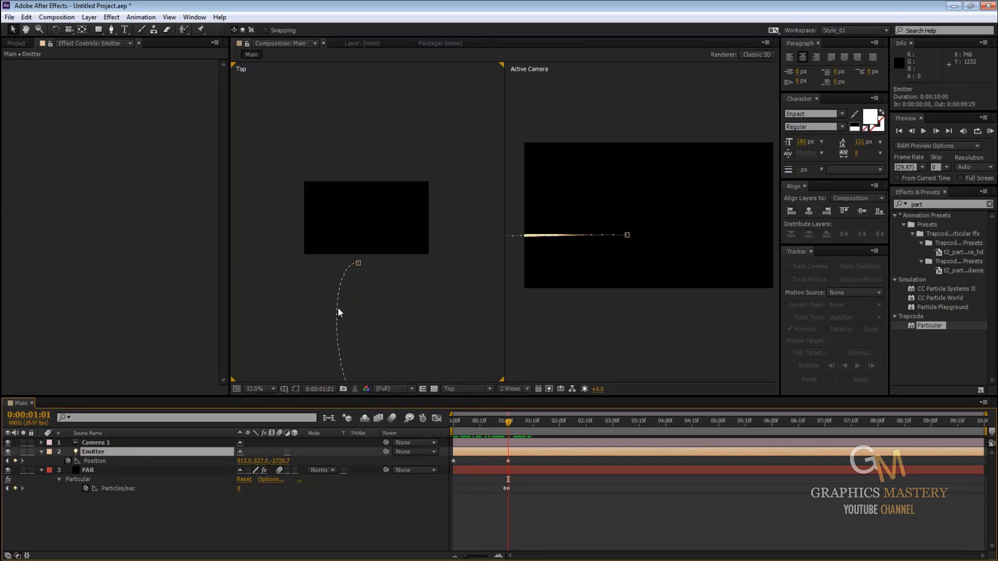
pyautogui.moveTo(345, 304); pyautogui.dragTo(396, 194)
pyautogui.press('v')
pyautogui.press('h')
pyautogui.moveTo(417, 255); pyautogui.dragTo(369, 282)
pyautogui.scroll(1, 386, 138)
pyautogui.moveTo(386, 138); pyautogui.dragTo(377, 282)
pyautogui.press('v')
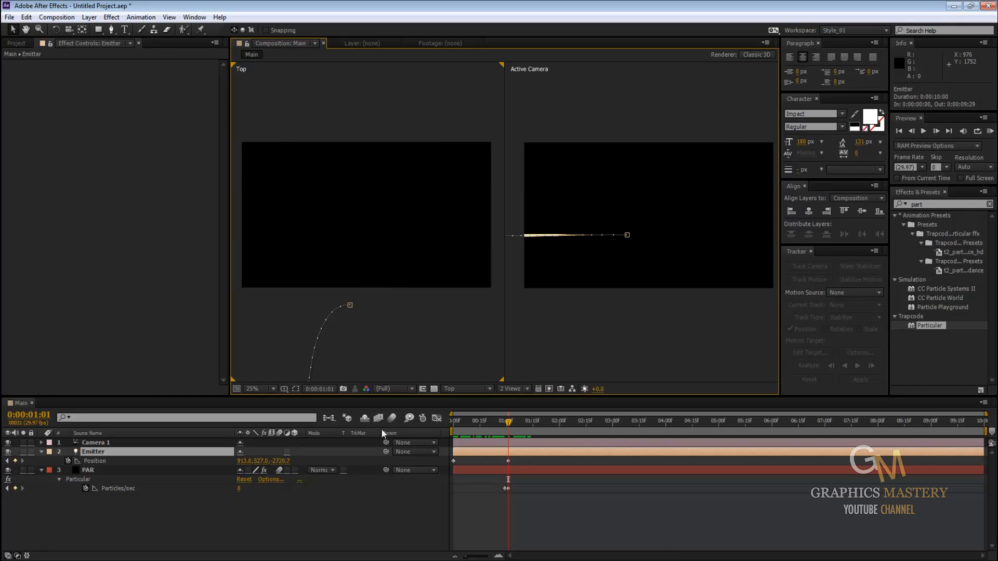
pyautogui.click(370, 560)
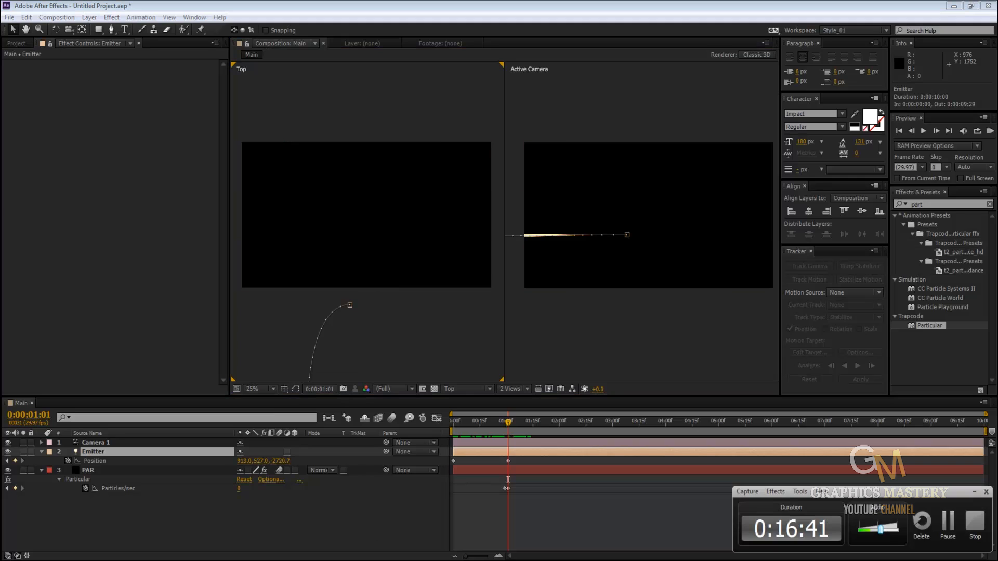
pyautogui.click(20, 45)
pyautogui.click(112, 250)
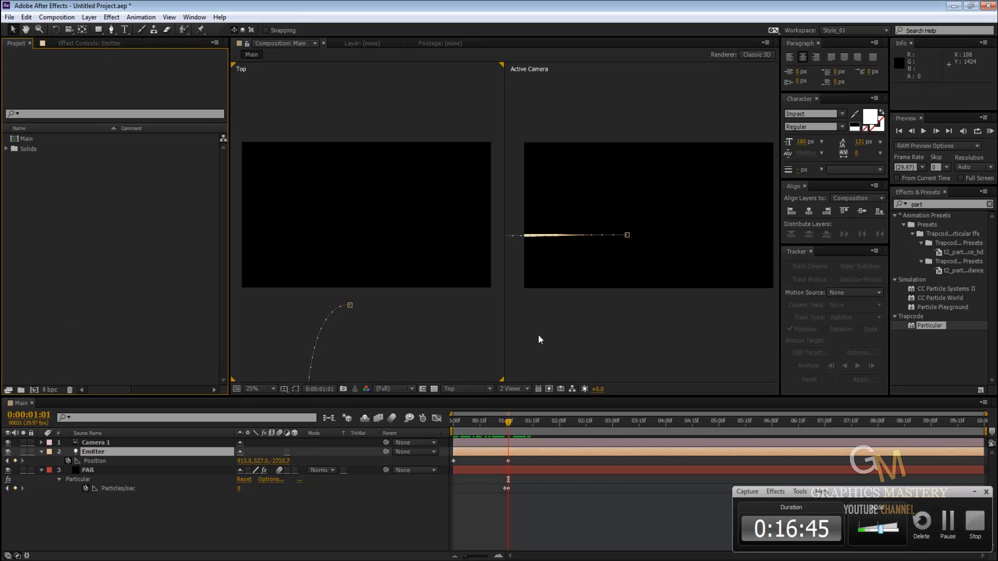
# Step: Return the composition to 1 View showing the Active Camera
pyautogui.moveTo(508, 421); pyautogui.dragTo(483, 424)
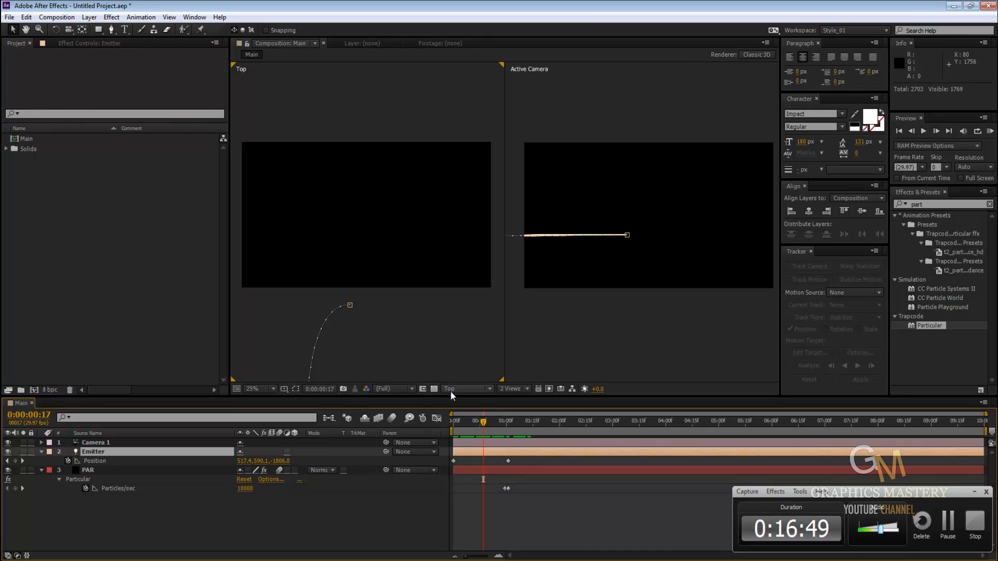
pyautogui.click(450, 391)
pyautogui.click(513, 388)
pyautogui.click(509, 399)
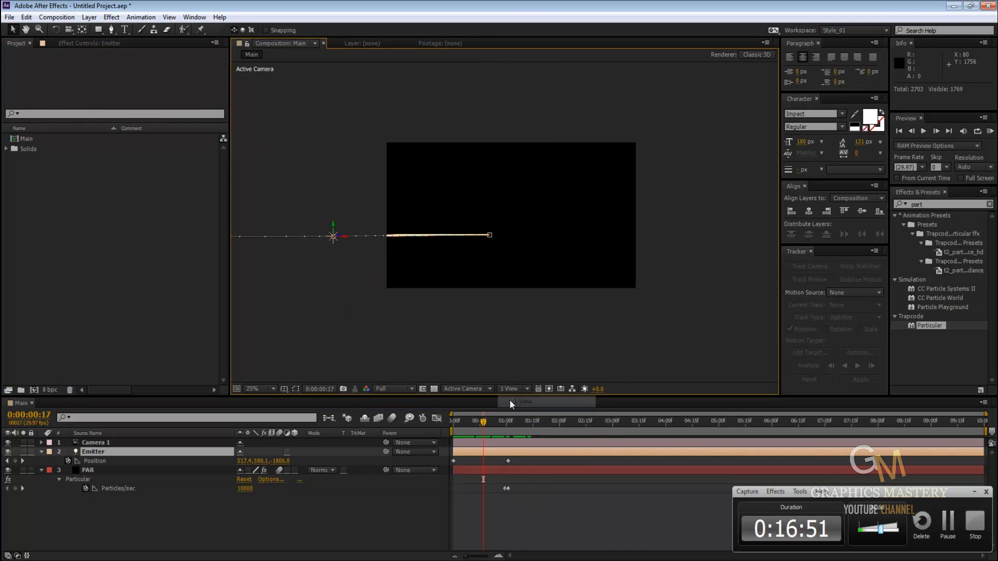
# Step: Undo the tangent adjustments on the Emitter's motion path
pyautogui.click(560, 335)
pyautogui.scroll(2, 559, 336)
pyautogui.hotkey('ctrl', 'z')
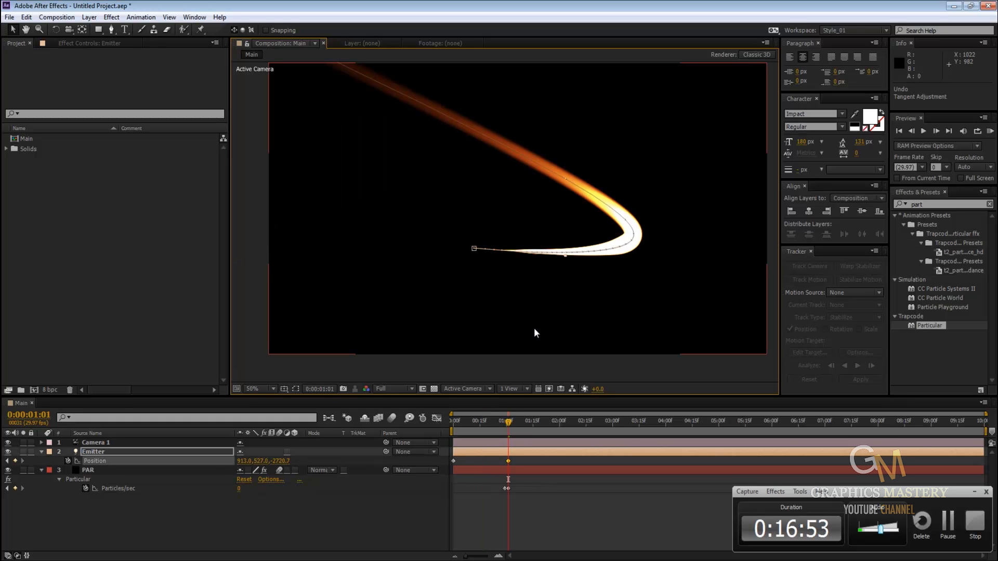
# Step: Preview at 0:00:01:17 and set the PAR layer's Particular particle Color to blue 166BCB
pyautogui.moveTo(508, 421); pyautogui.dragTo(533, 434)
pyautogui.click(125, 470)
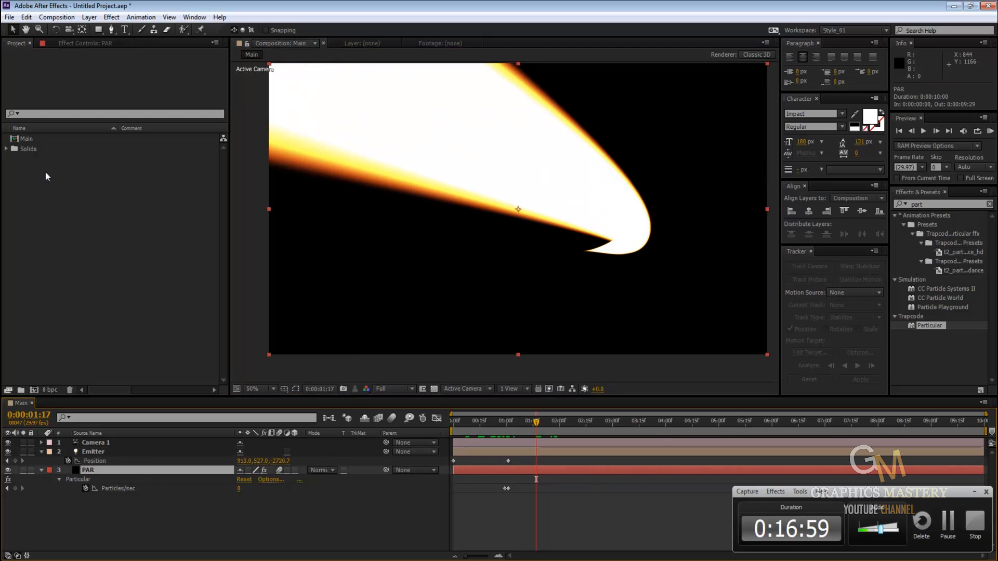
pyautogui.click(67, 43)
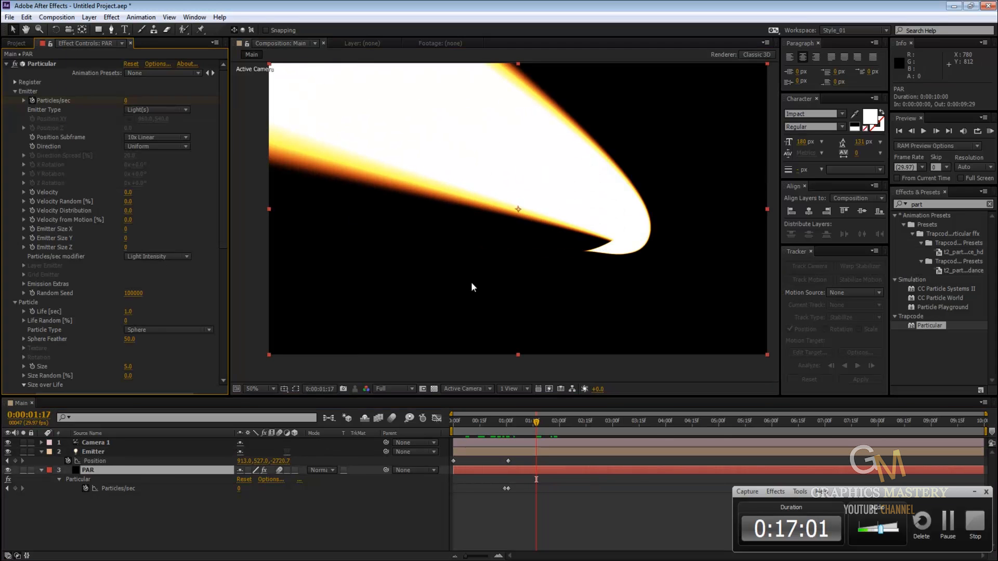
pyautogui.scroll(-8, 204, 204)
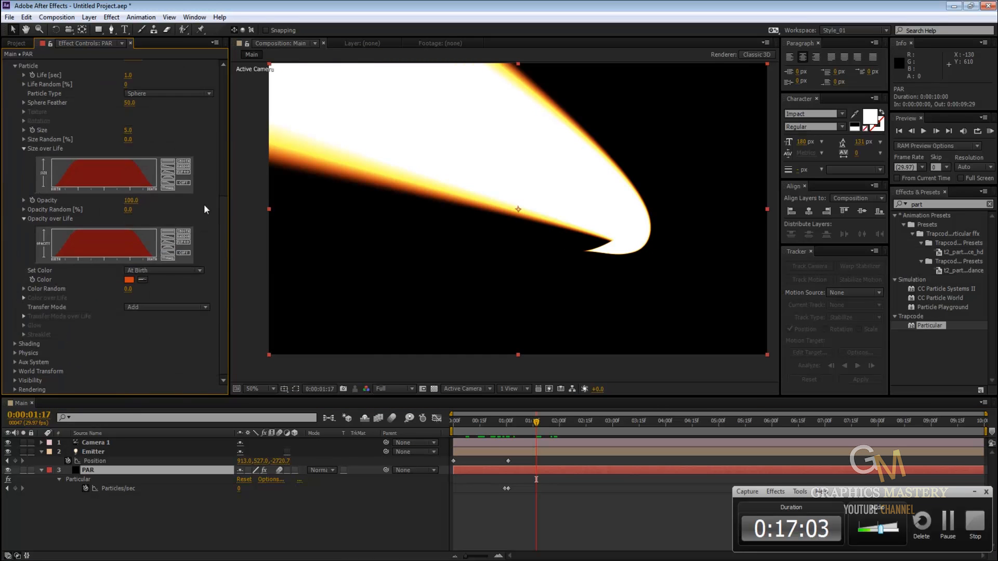
pyautogui.click(130, 280)
pyautogui.click(899, 391)
pyautogui.click(899, 400)
pyautogui.click(899, 392)
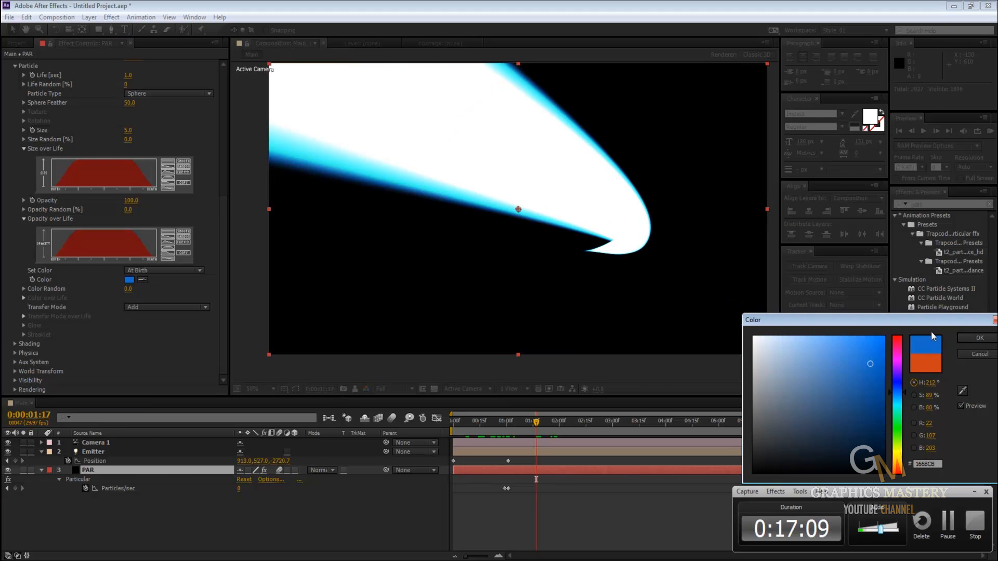
pyautogui.click(980, 338)
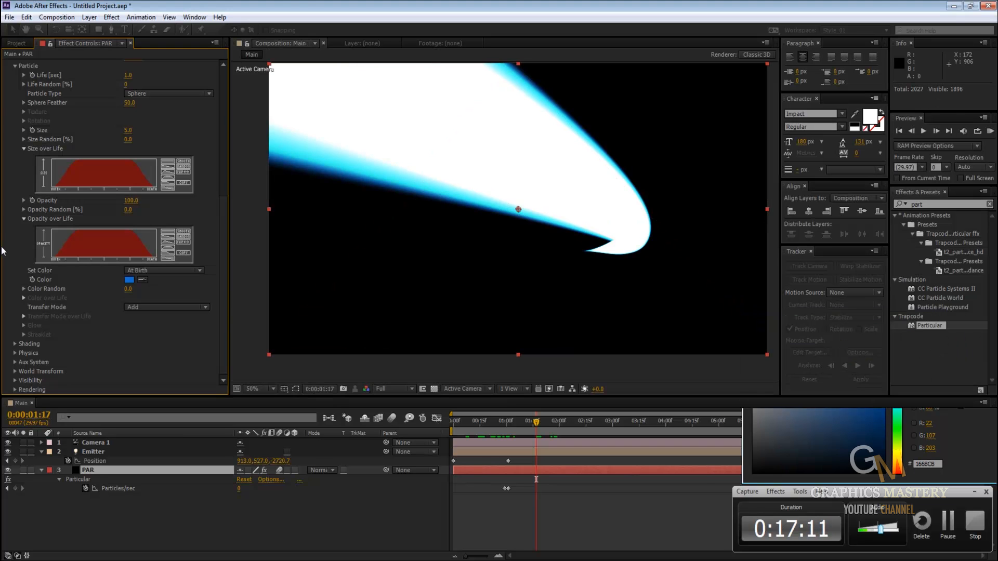
# Step: Set the particle Transfer Mode to Screen and preview the streak around 0:00:01:02 and 0:00:00:29
pyautogui.click(168, 307)
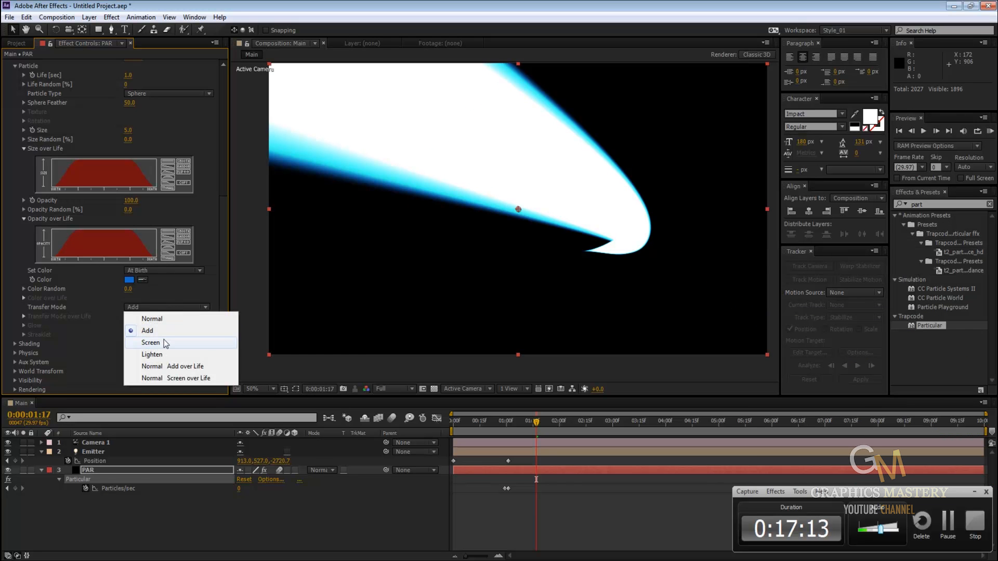
pyautogui.click(164, 340)
pyautogui.click(294, 285)
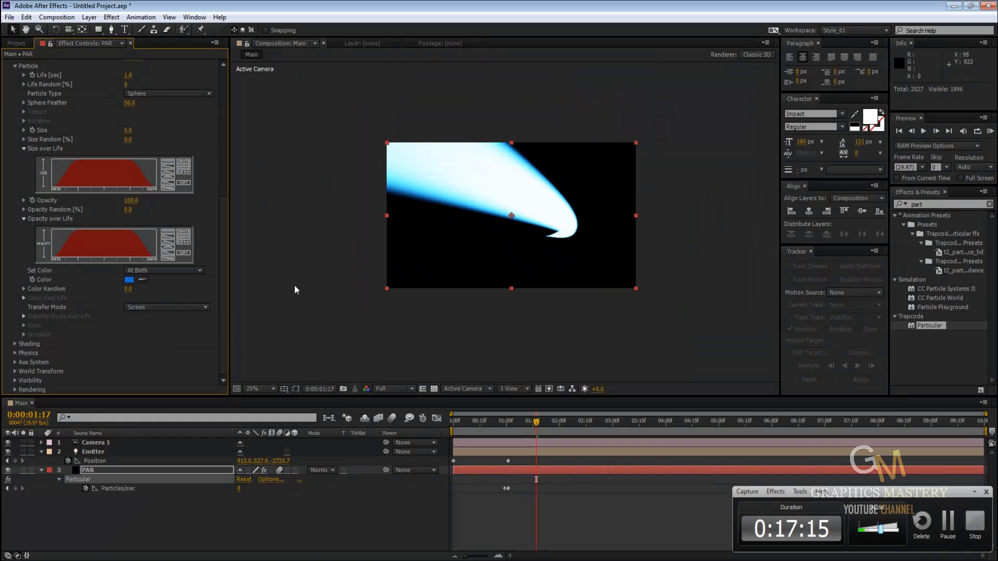
pyautogui.moveTo(470, 425); pyautogui.dragTo(510, 422)
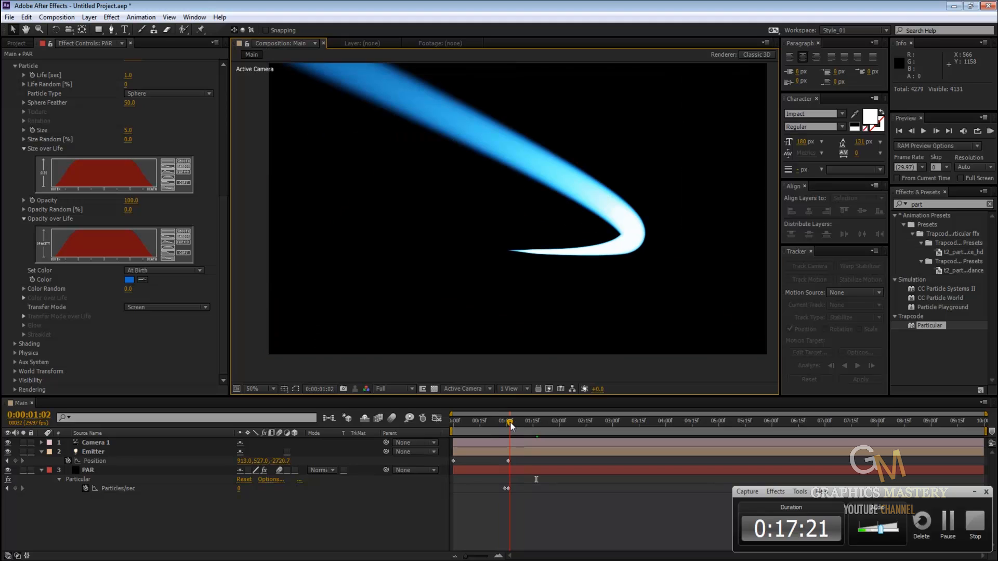
pyautogui.moveTo(510, 422); pyautogui.dragTo(504, 424)
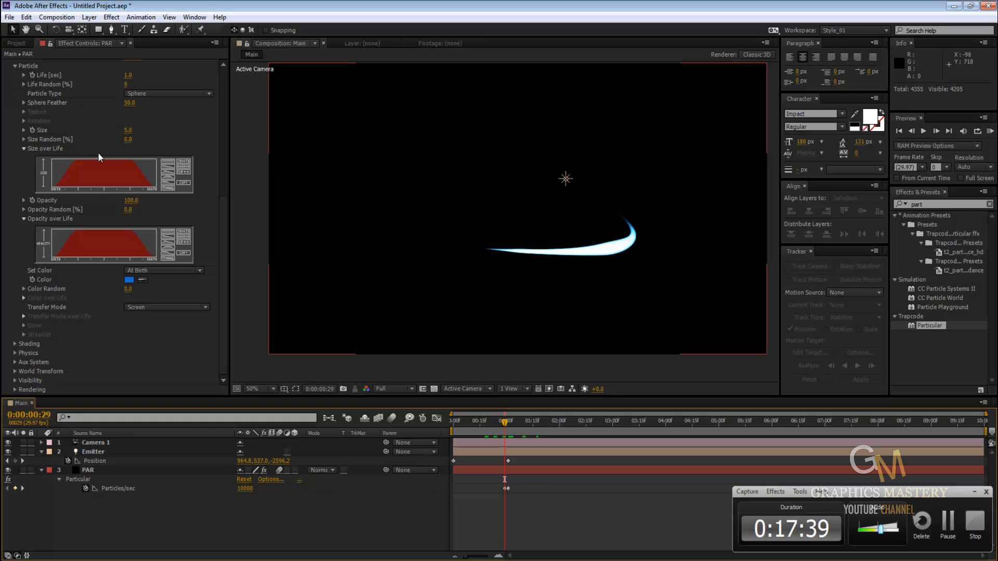
# Step: Show the project items and collapse the PAR and Emitter layer properties in the timeline
pyautogui.click(16, 44)
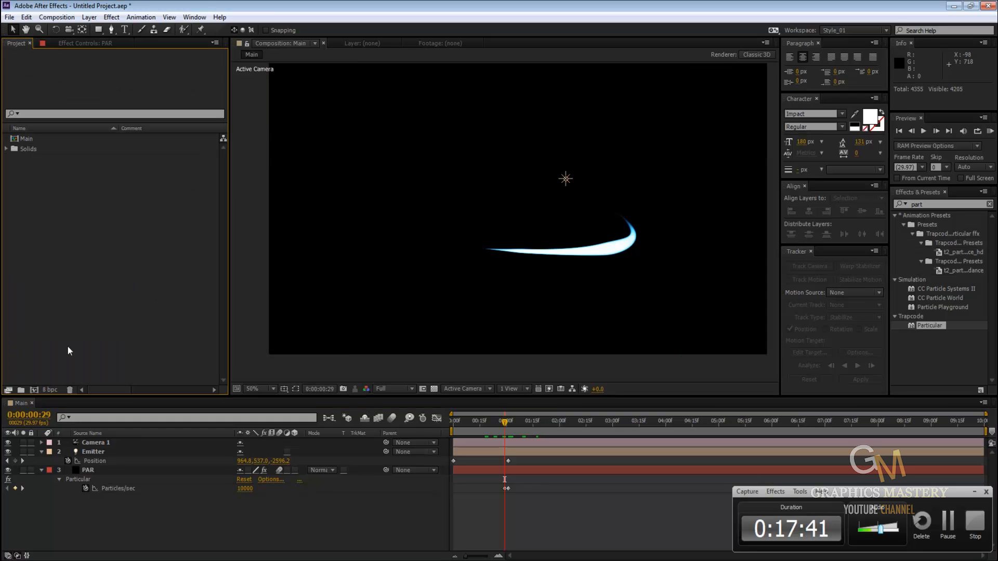
pyautogui.moveTo(301, 181)
pyautogui.mouseDown()
pyautogui.moveTo(302, 195)
pyautogui.moveTo(290, 192)
pyautogui.mouseUp()
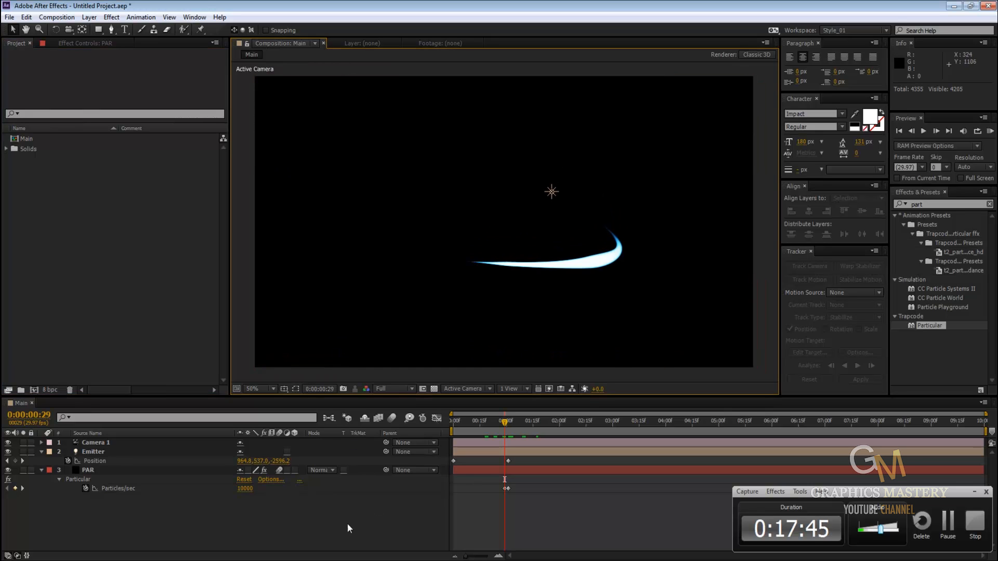
pyautogui.click(42, 469)
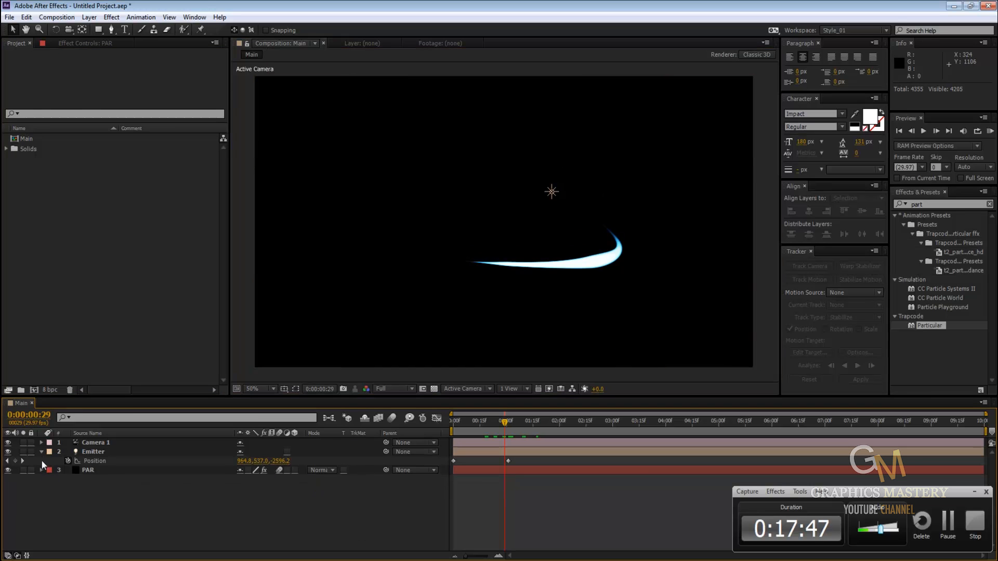
pyautogui.click(42, 452)
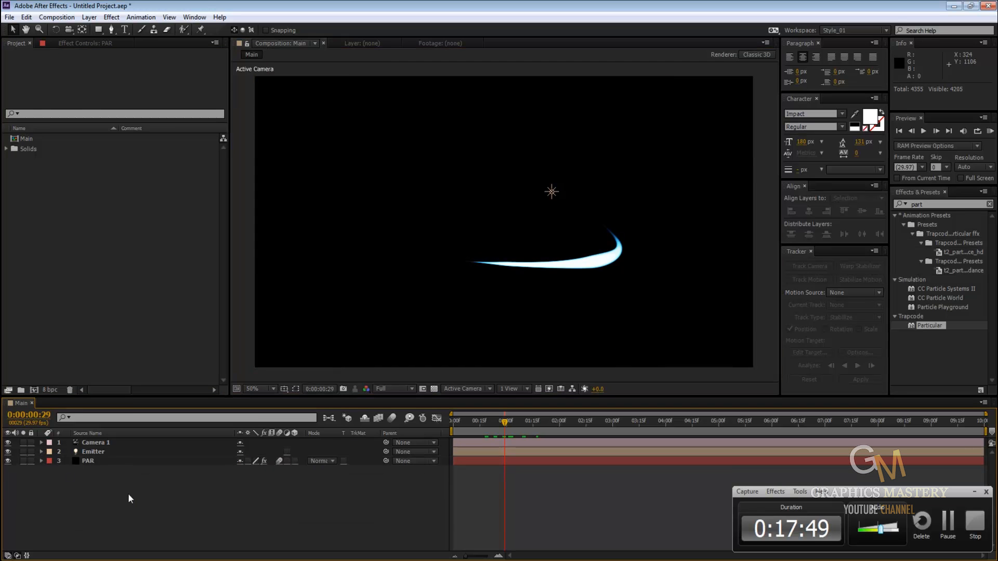